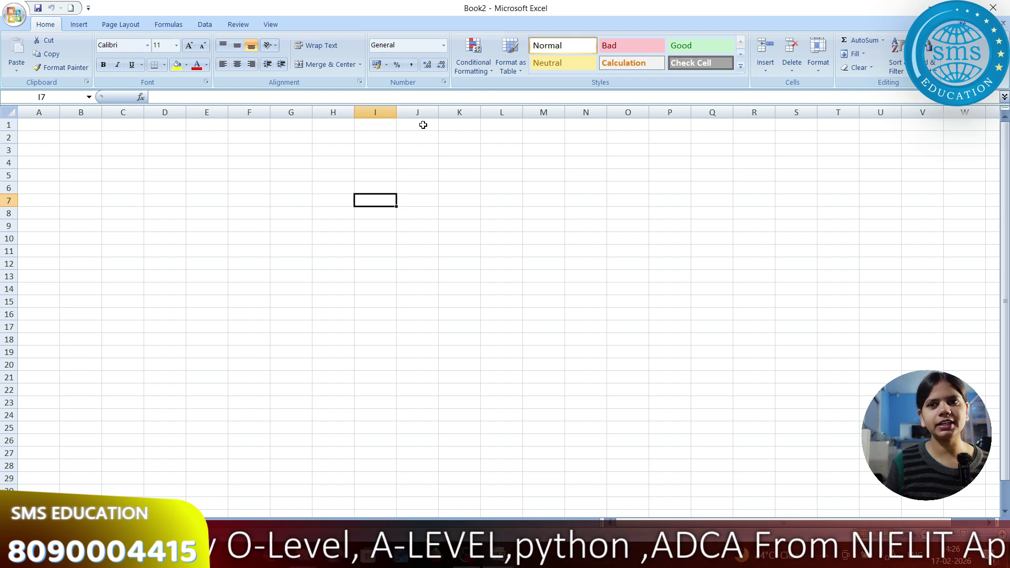
Merge and center cells J1:O3 and enter the title MARKSHEET in them.
left_click(423, 125)
left_click_drag(423, 124, 619, 149)
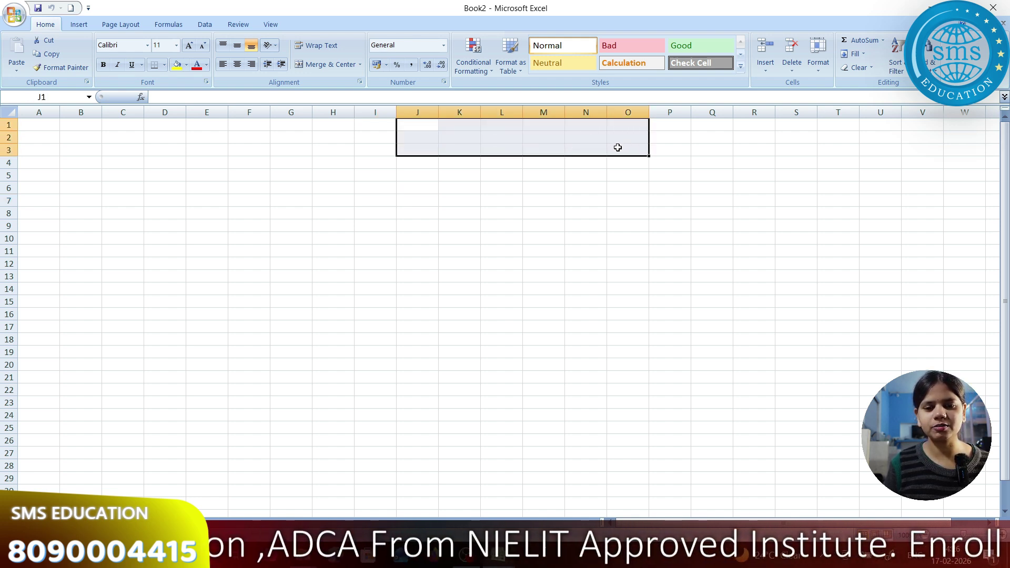
left_click(332, 64)
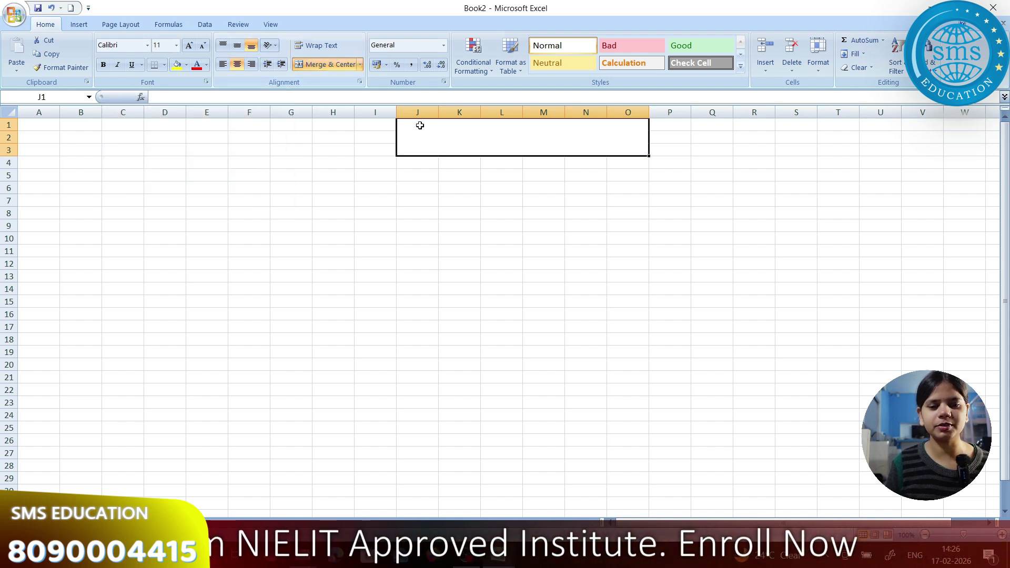
type("MAR")
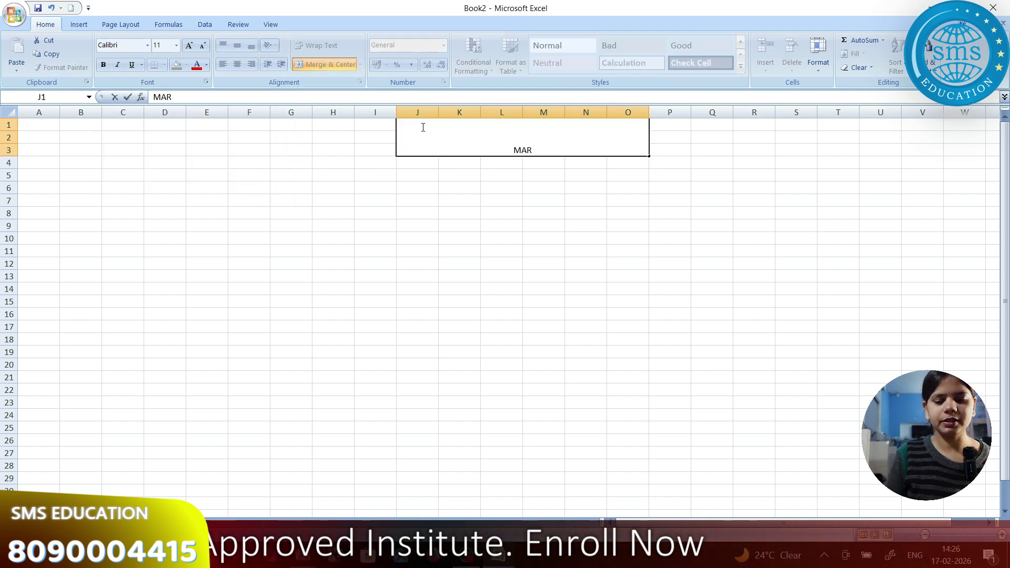
type("KSHH")
key("BackSpace")
type("EET")
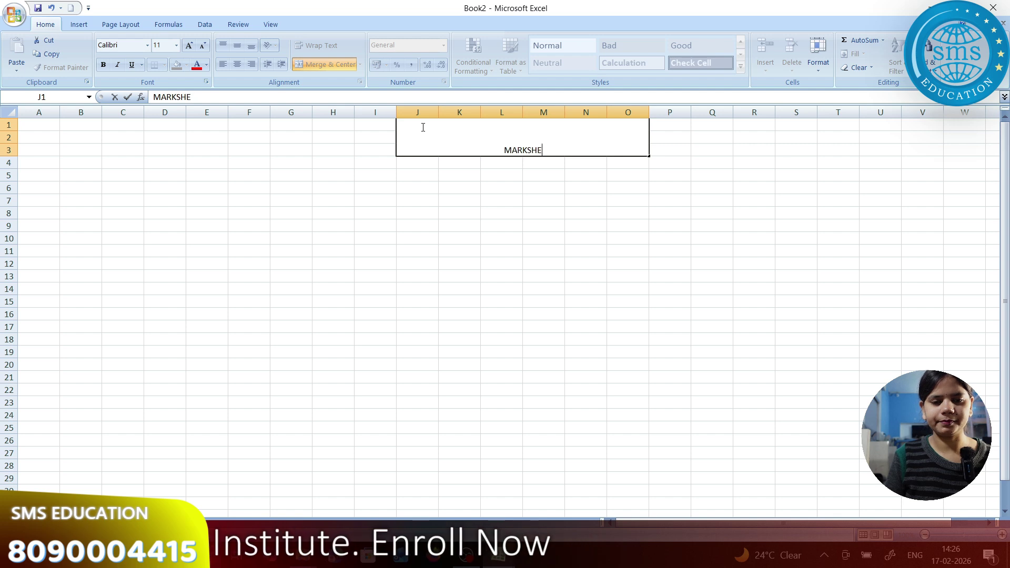
left_click(480, 203)
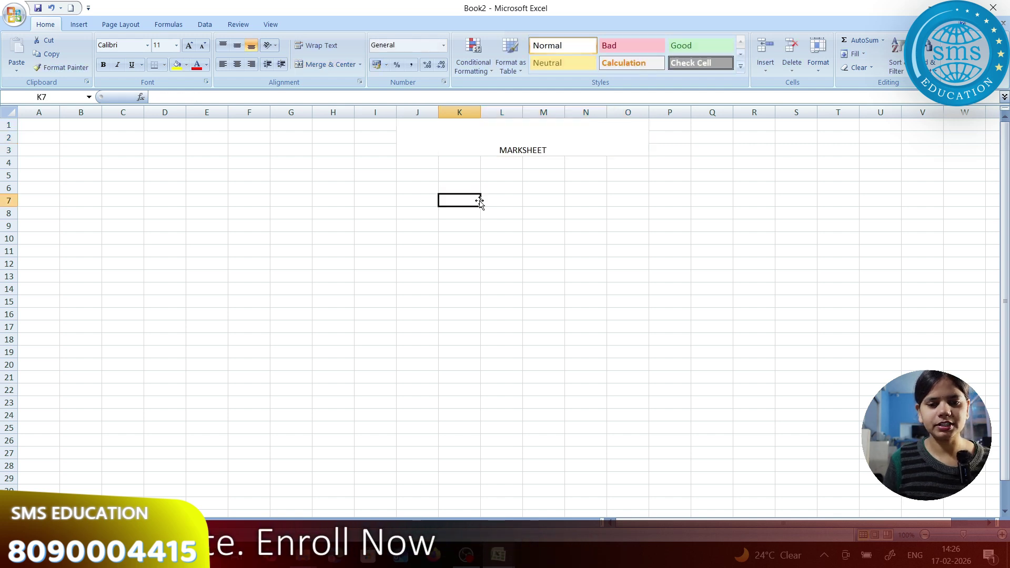
Enlarge the font of the MARKSHEET title in the merged cell.
left_click(484, 145)
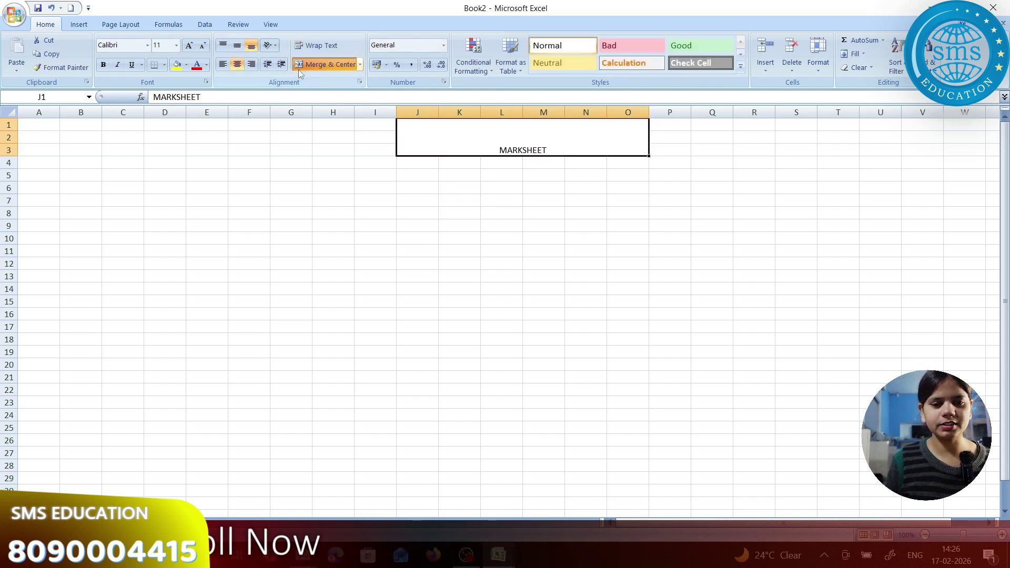
left_click(189, 46)
left_click(248, 136)
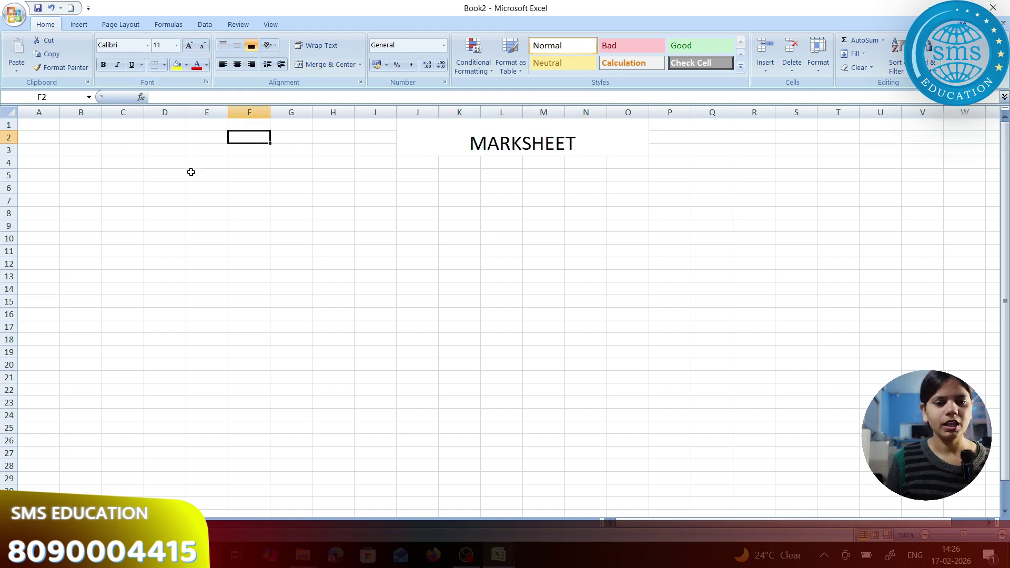
Enter the column headings SR NO. in A4 and STUDENT'S NAME in B4.
left_click(52, 161)
type("SR")
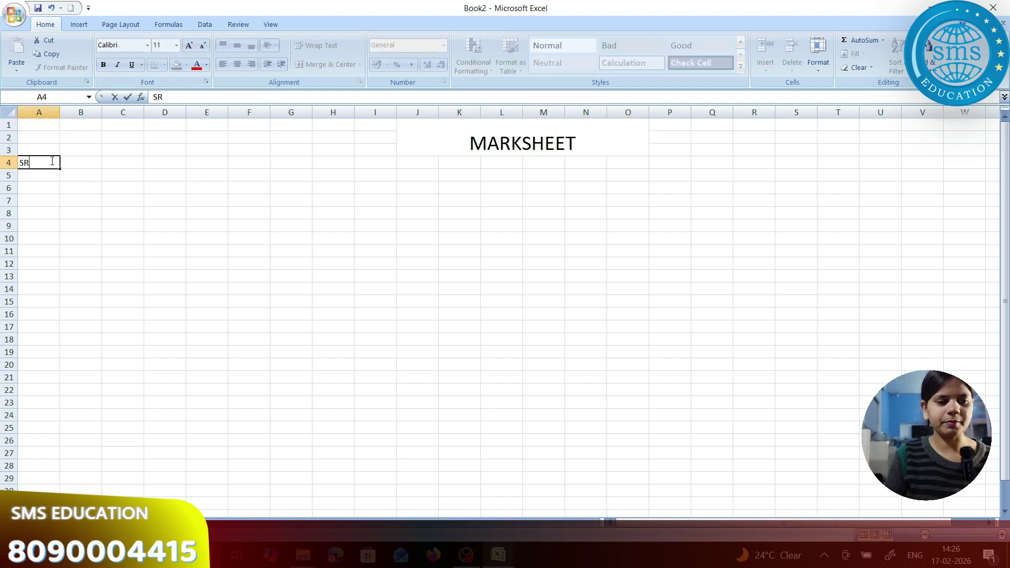
type(" NO.")
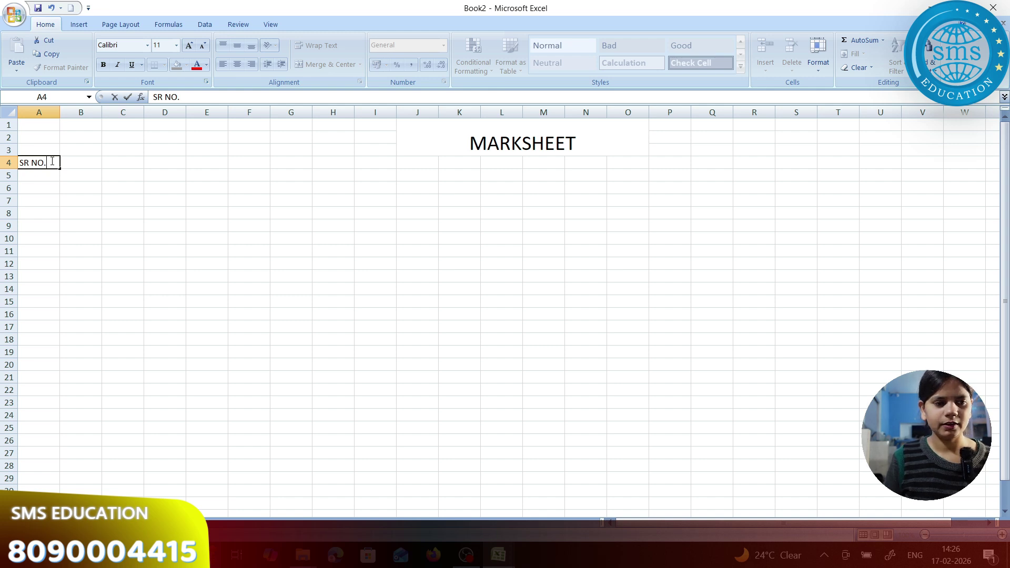
key("Tab")
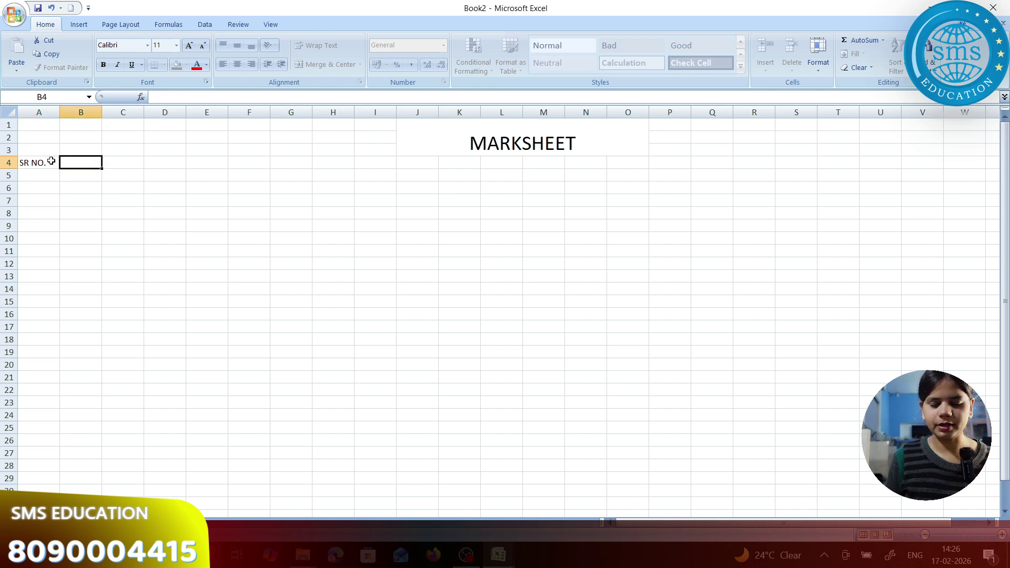
type("NAME")
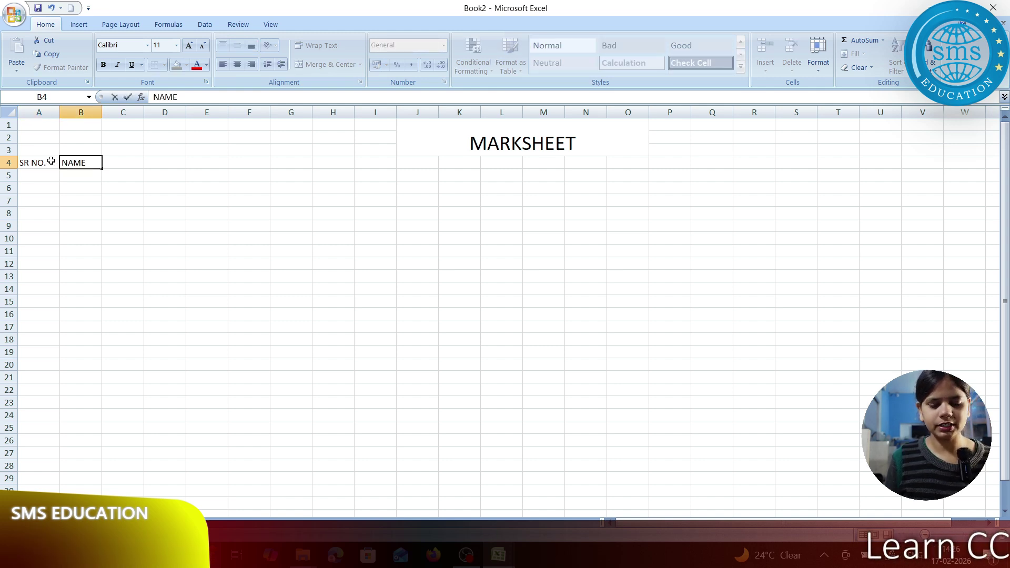
key("Tab")
key("BackSpace")
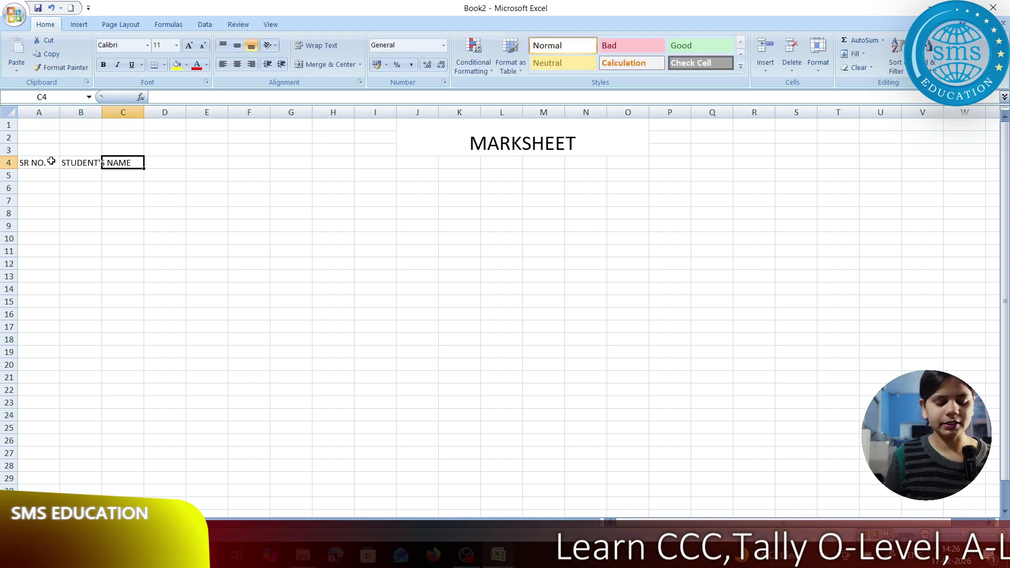
Enter the subject headings HINDI, ENG, MATHS, SCIENCE and COMPUTER across cells C4 to G4.
type("HINDI")
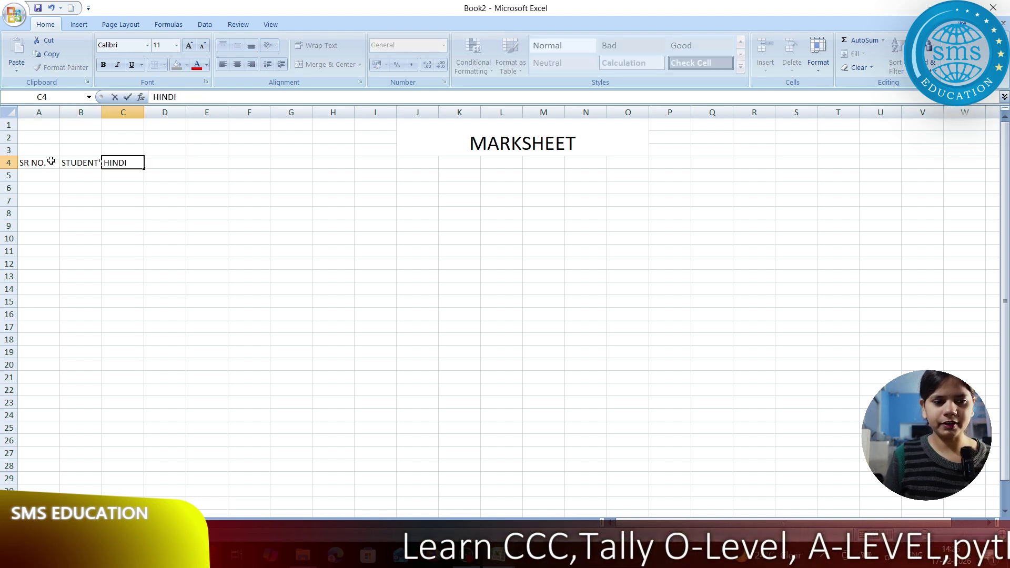
key("Tab")
type("ENG")
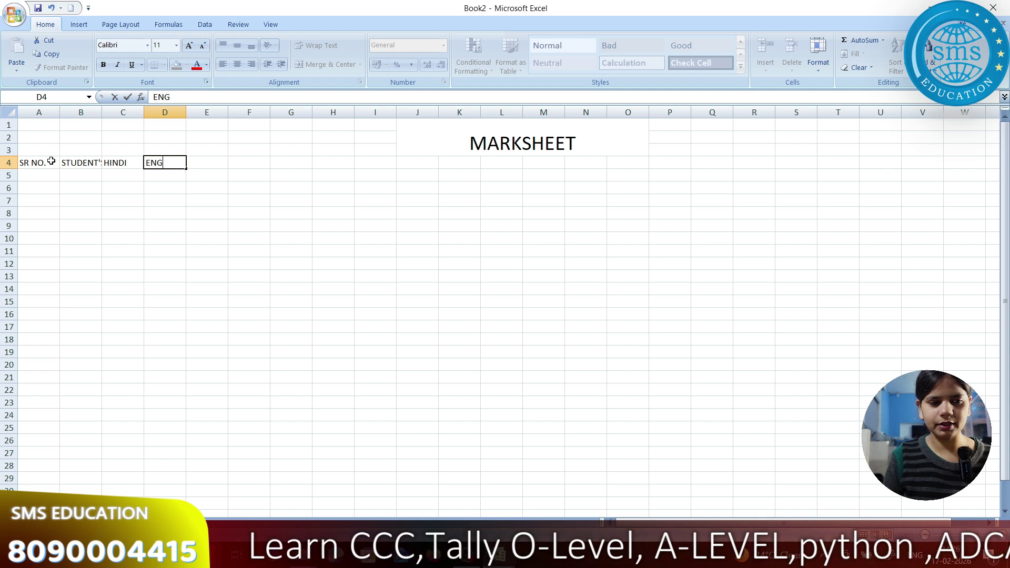
key("Tab")
type("MA")
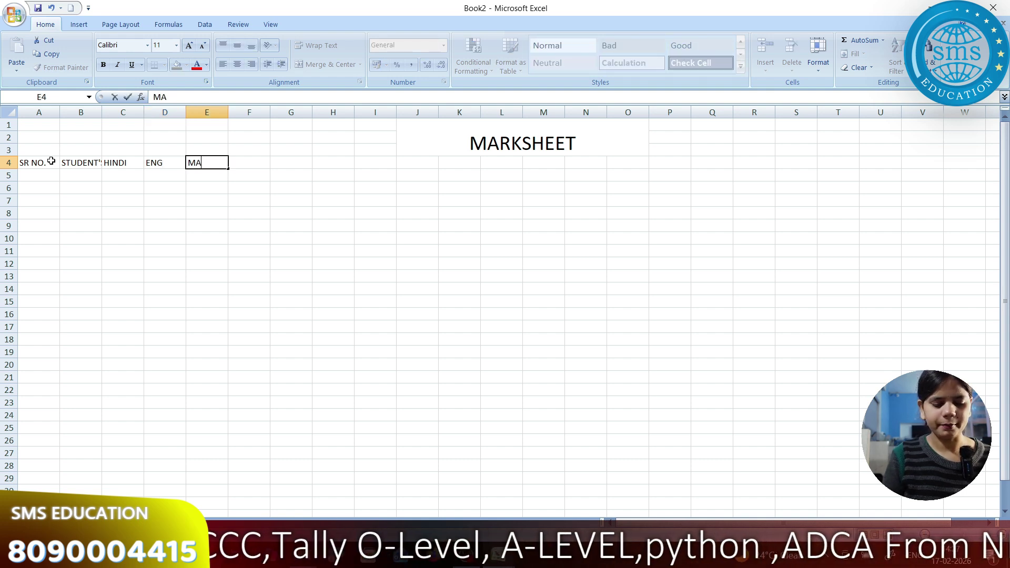
type("THS")
key("Tab")
type("SCI")
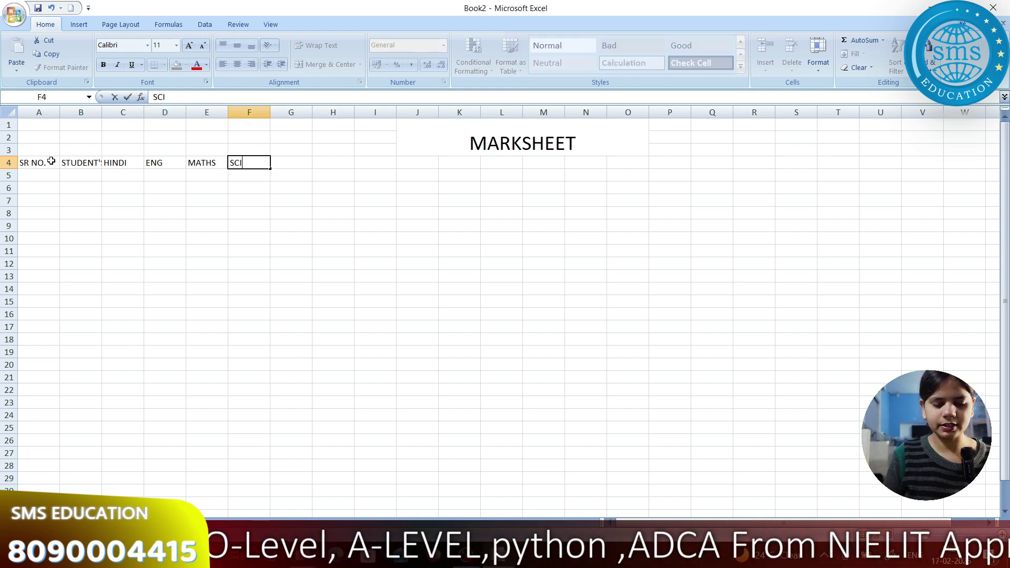
type("ENCE")
key("Tab")
type("L")
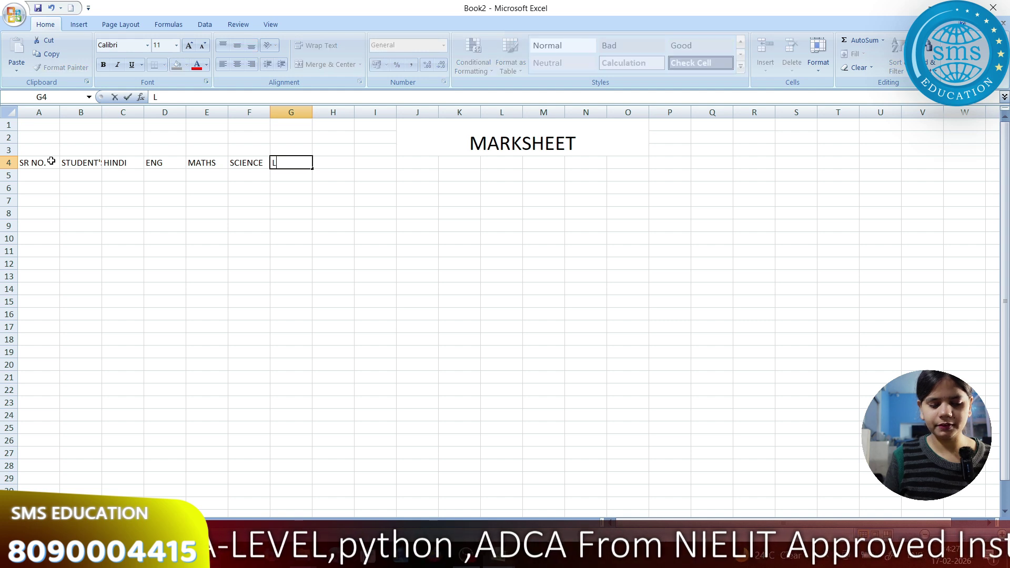
type("OMPUTER")
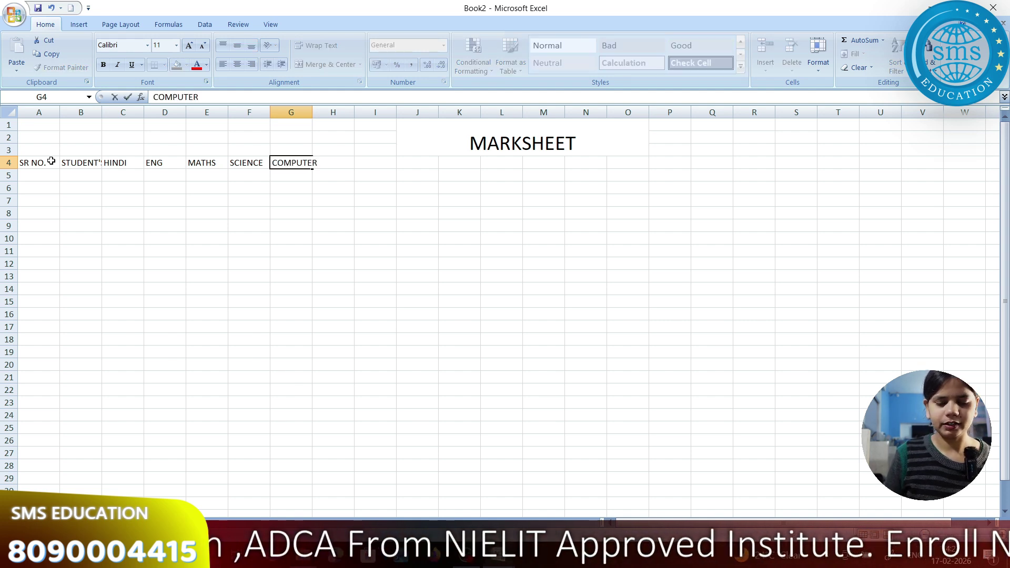
key("Tab")
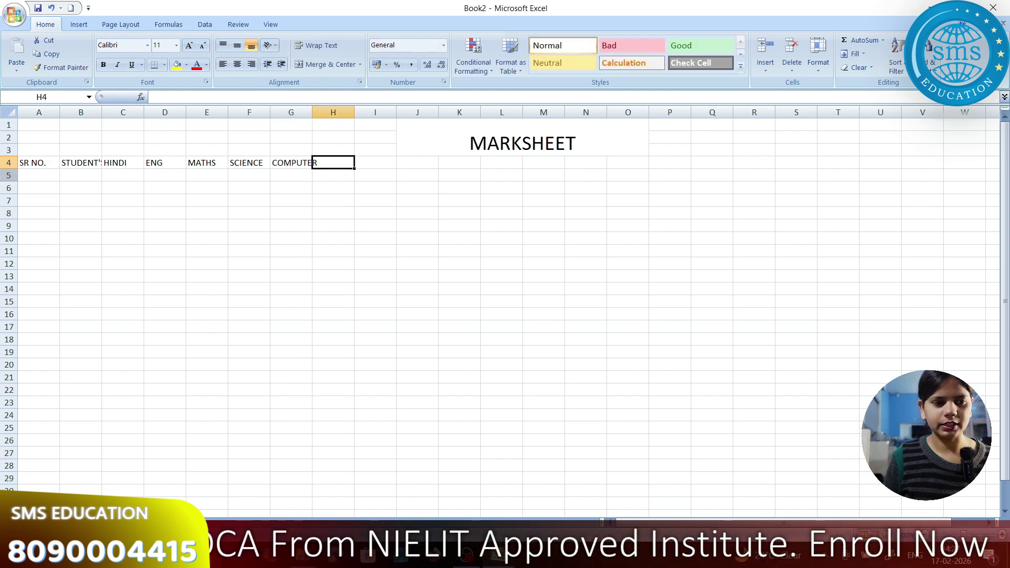
Enter the column headings TOTAL in H4 and PERCENTAGE in I4.
type("TOT")
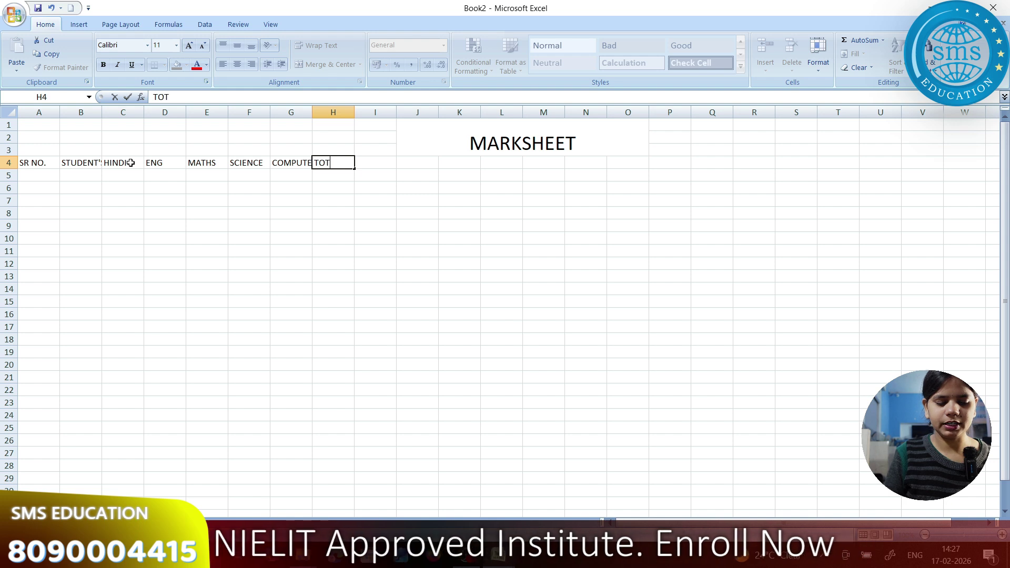
type("AL")
key("Tab")
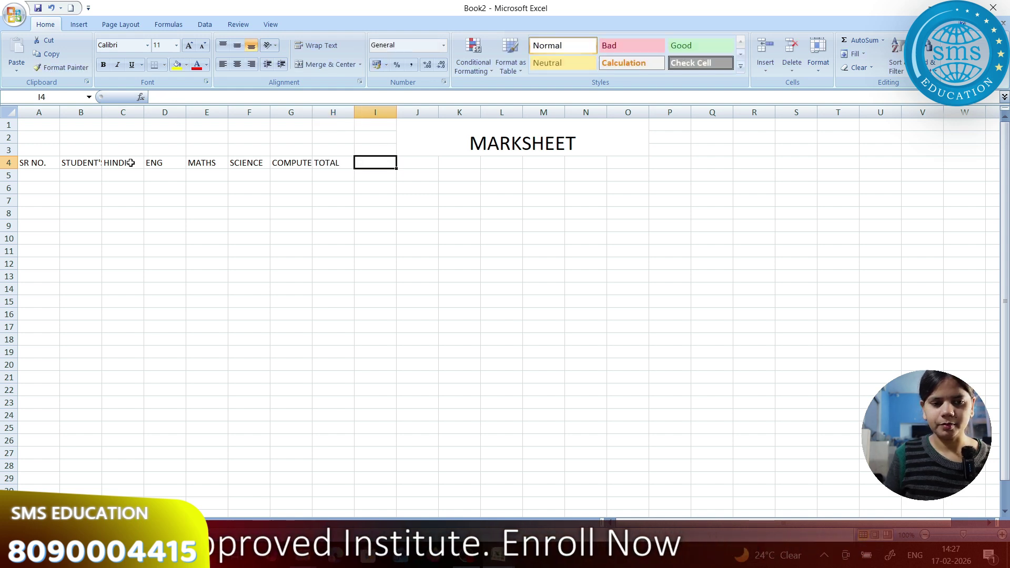
type("PERCE")
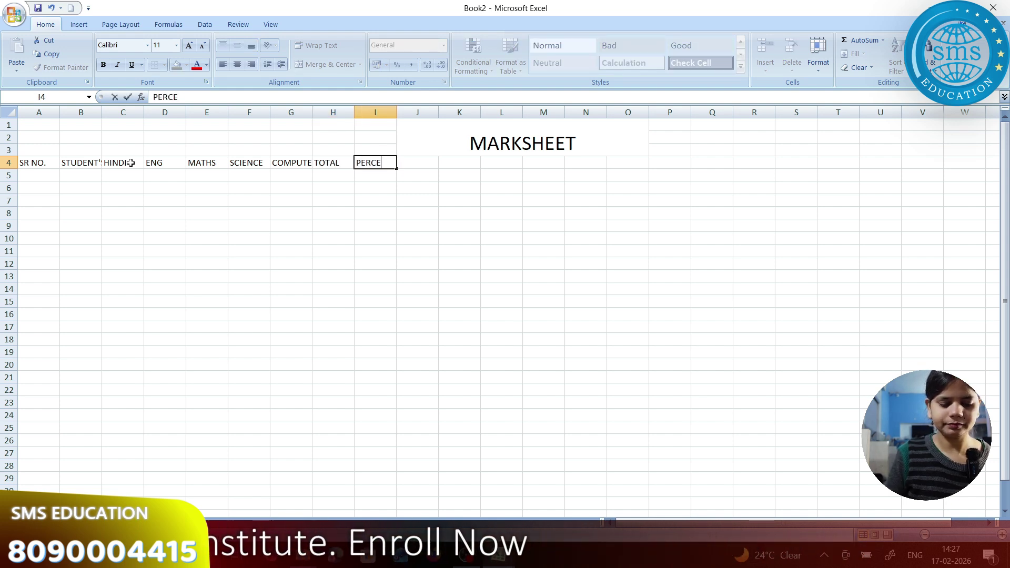
type("NTAGE")
key("Tab")
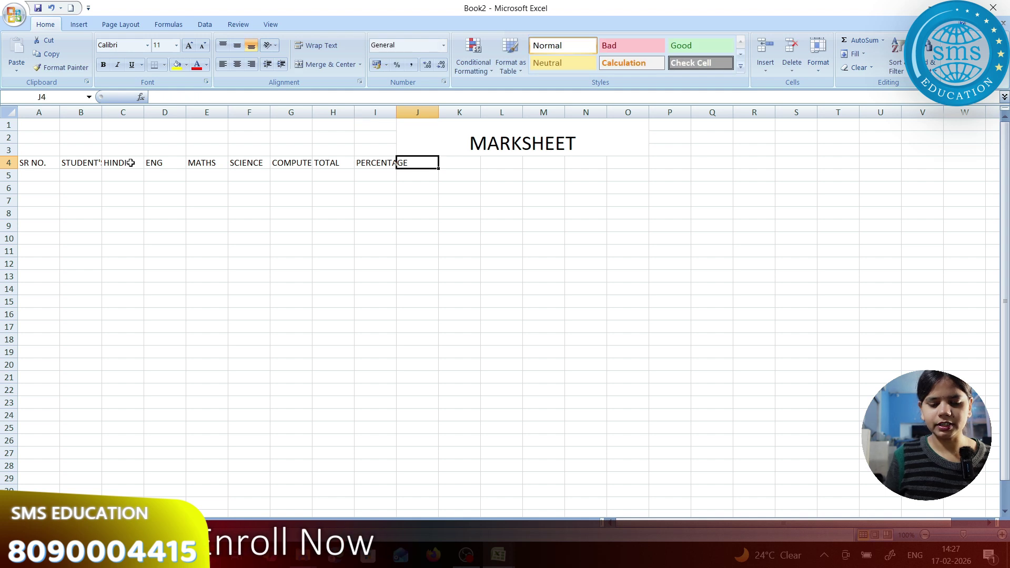
Enter the column headings MIN, MAX and AVERAGE across cells J4 to L4.
type("MIN")
key("Tab")
type("MAX")
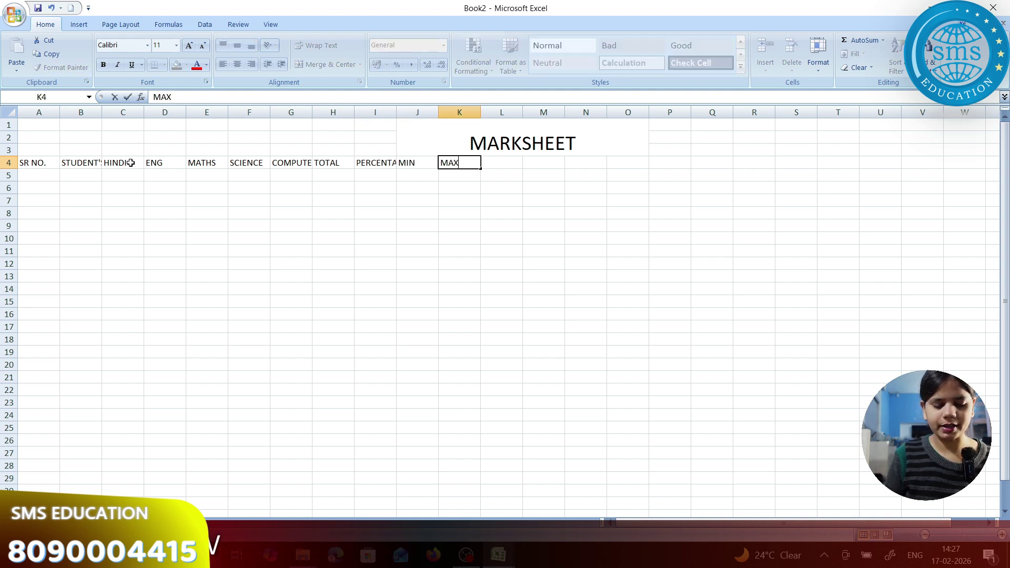
key("Tab")
type("AVERA")
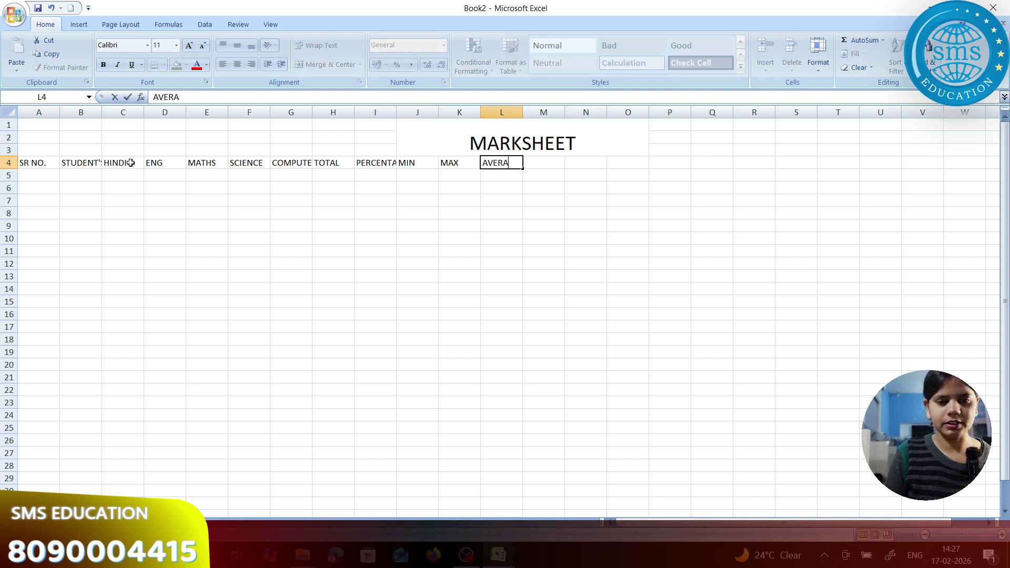
type("GE")
key("Tab")
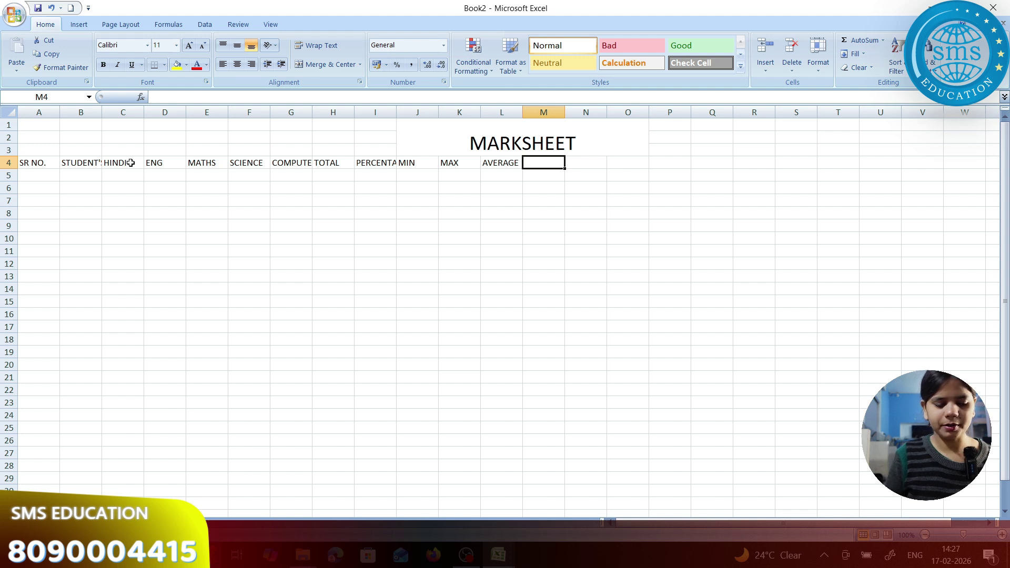
Enter the column headings GRADE(IF) in M4 and GRADE(VLOOKUP) in N4.
type("GRADE(IF")
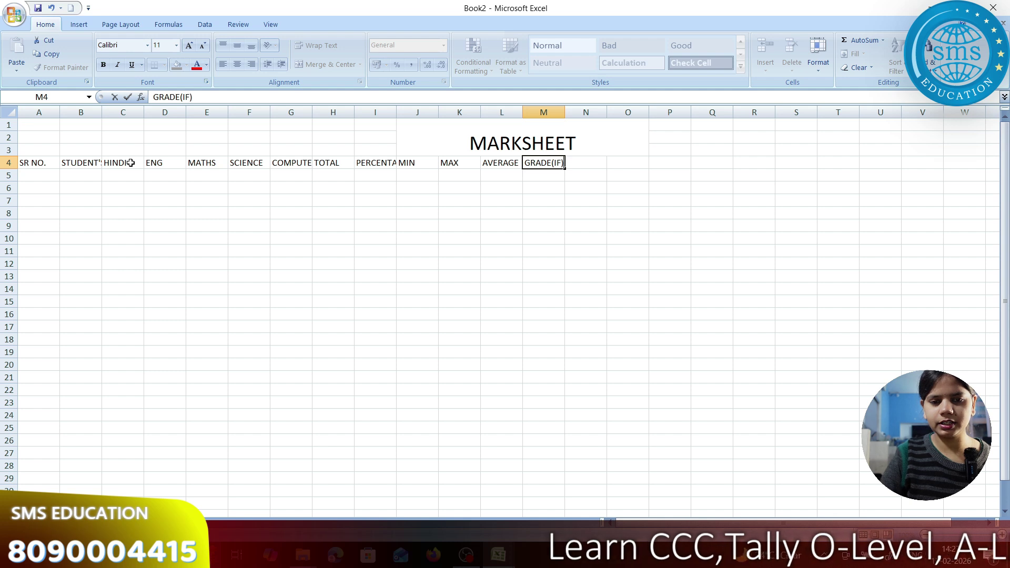
key("Tab")
type("GRA")
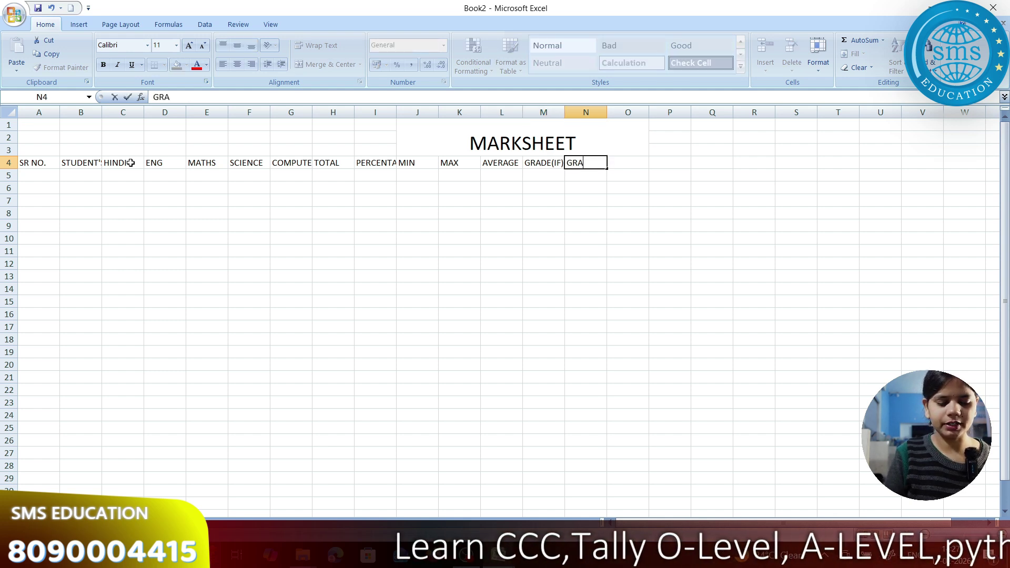
type("DE(V")
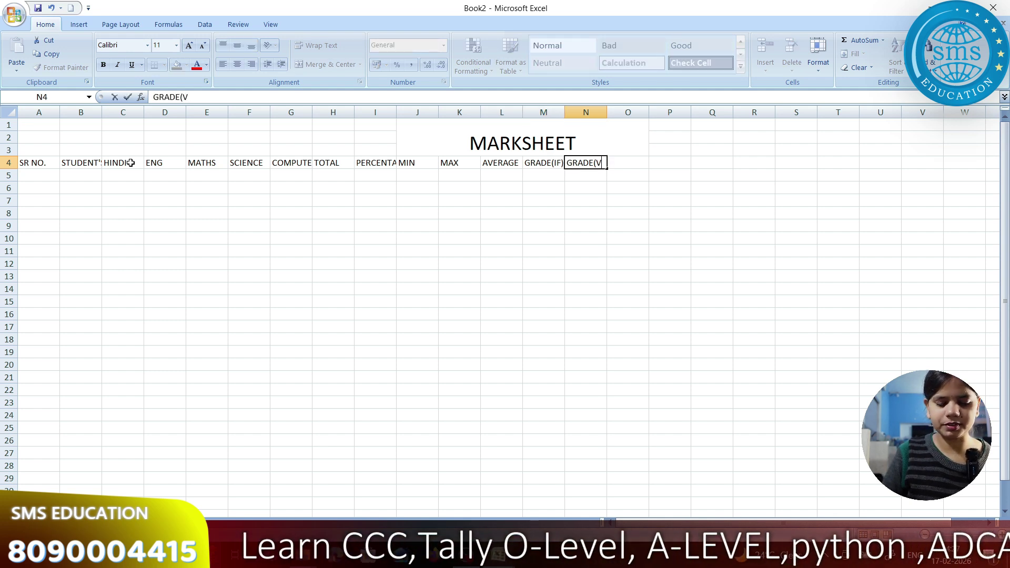
type("LOOKUP")
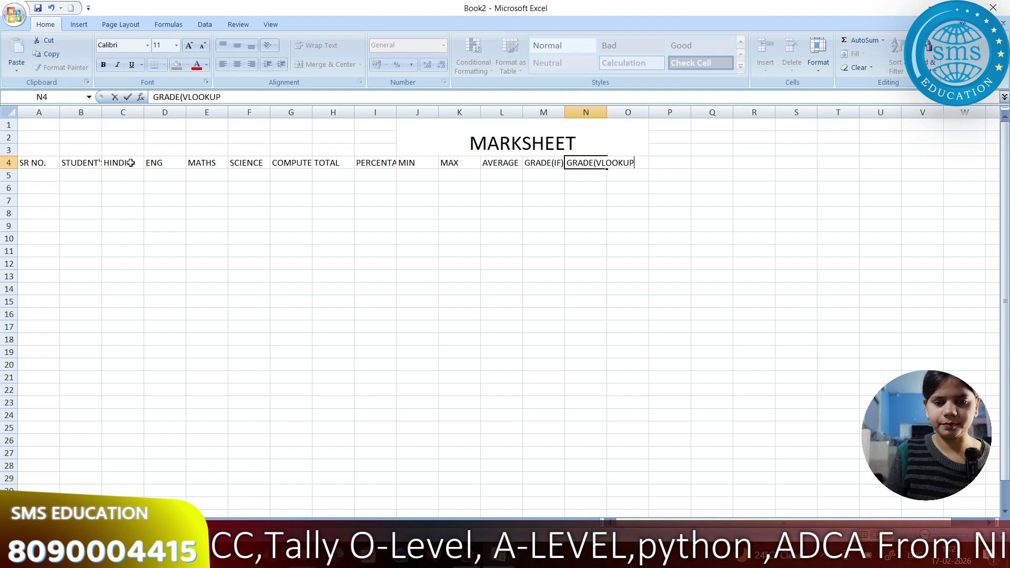
type(")")
key("Tab")
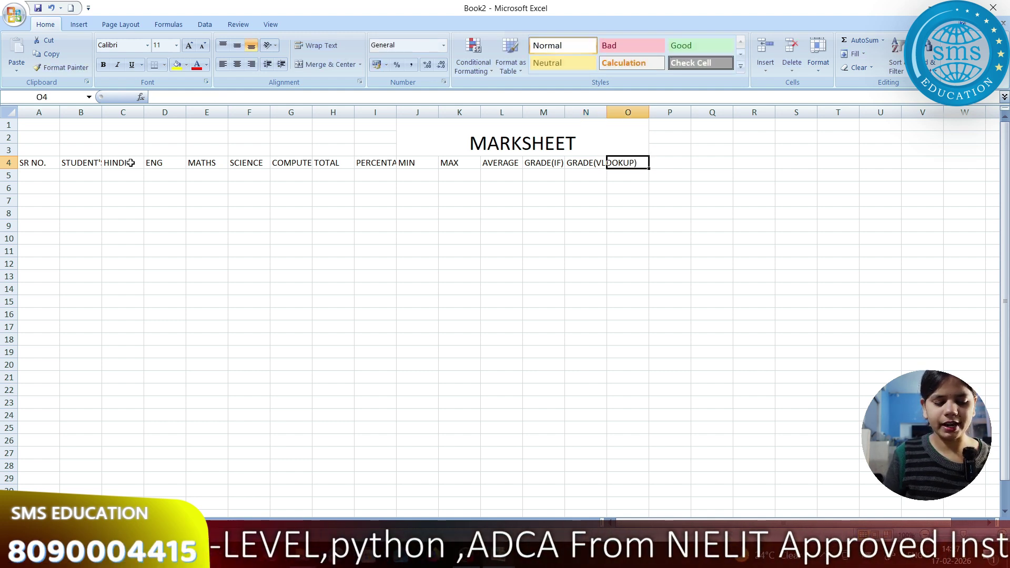
type("AND")
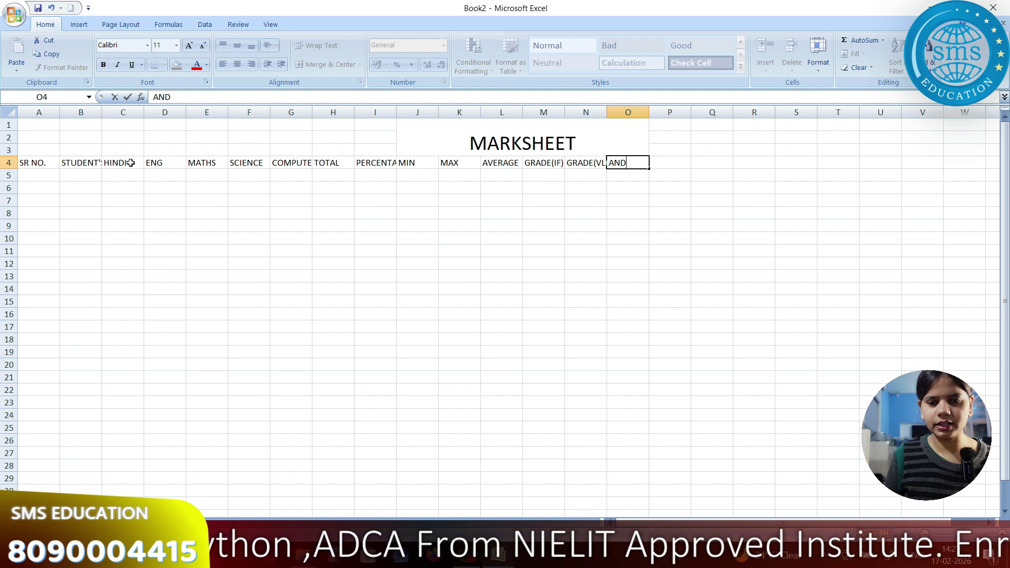
key("BackSpace")
key("BackSpace")
key("BackSpace")
type("OR")
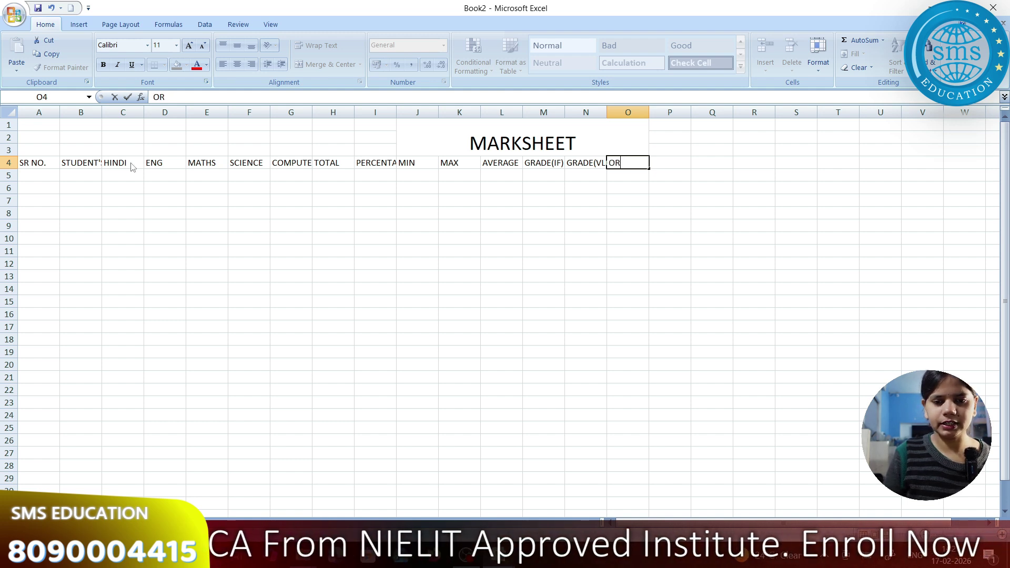
key("BackSpace")
key("BackSpace")
Enter the column headings RESULT in O4, AND in P4 and OR in Q4.
type("RESU")
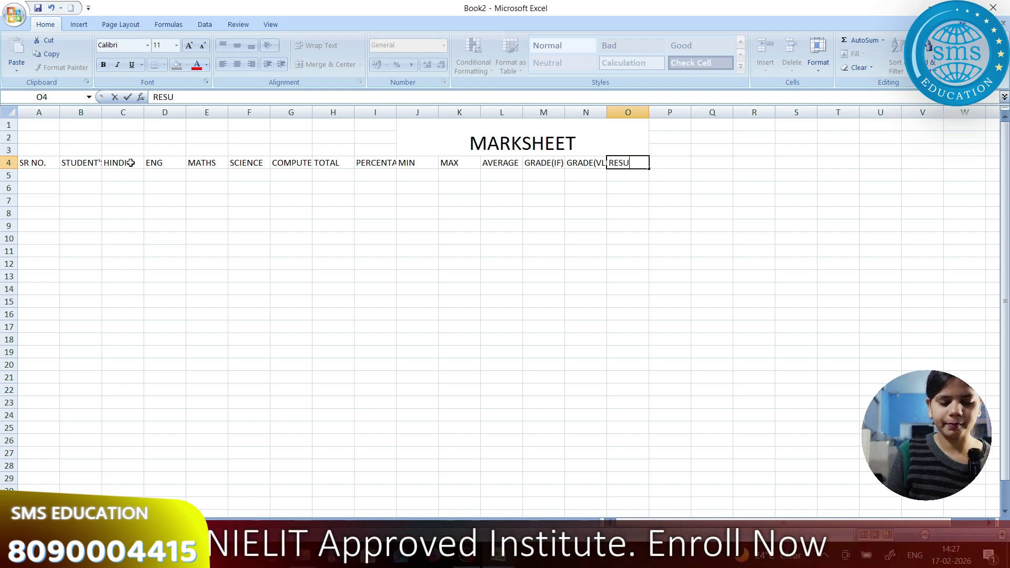
type("LT")
key("Tab")
type("AND")
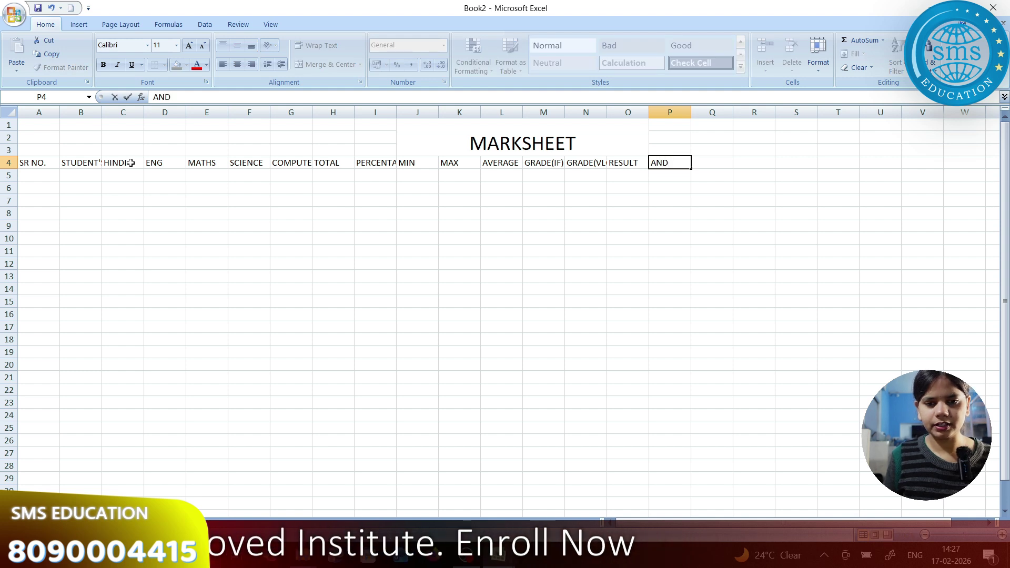
key("Tab")
type("O")
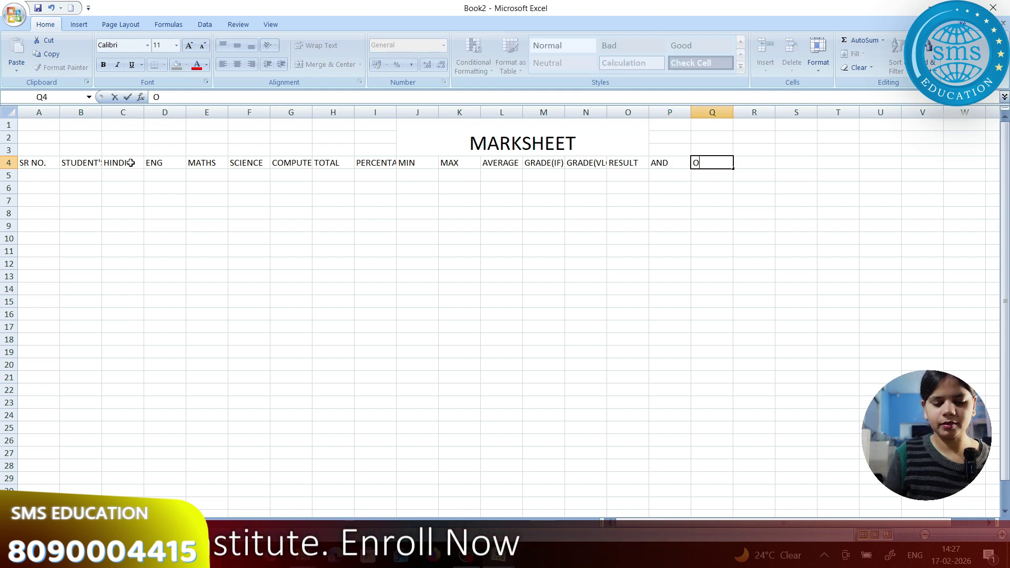
type("R")
left_click(205, 216)
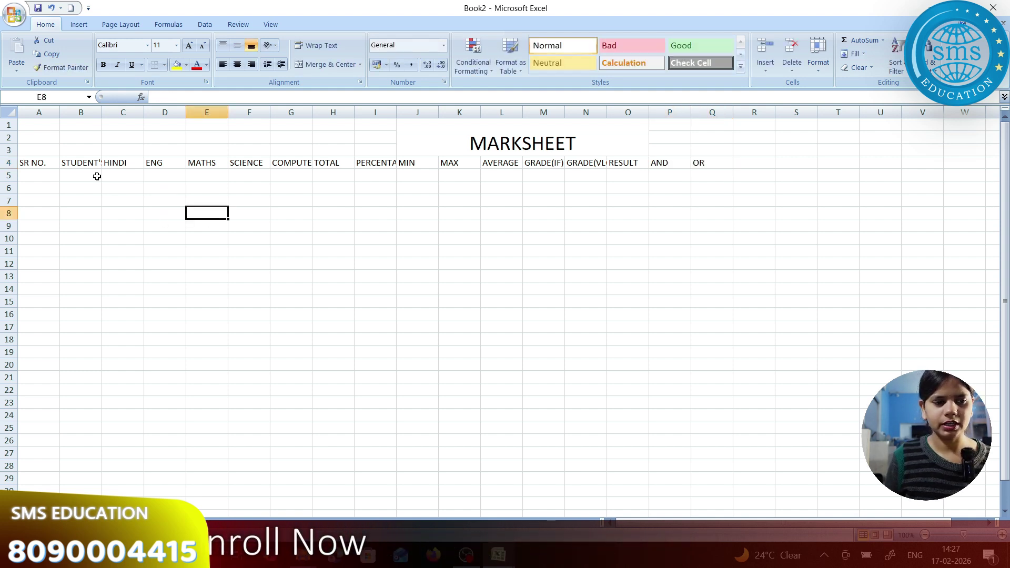
AutoFit the column widths to the heading row from A4 to Q4.
left_click_drag(42, 163, 695, 166)
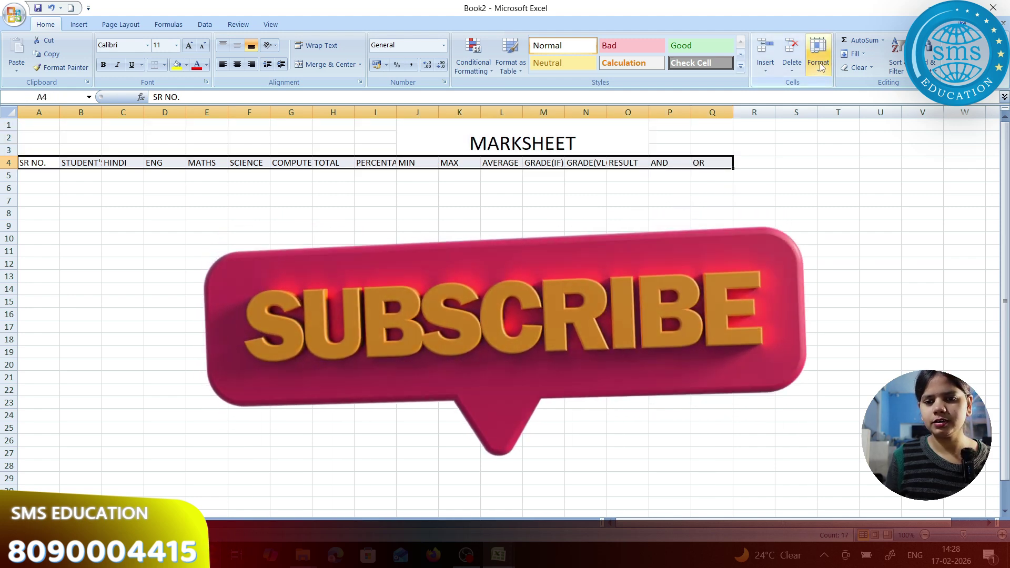
left_click(819, 63)
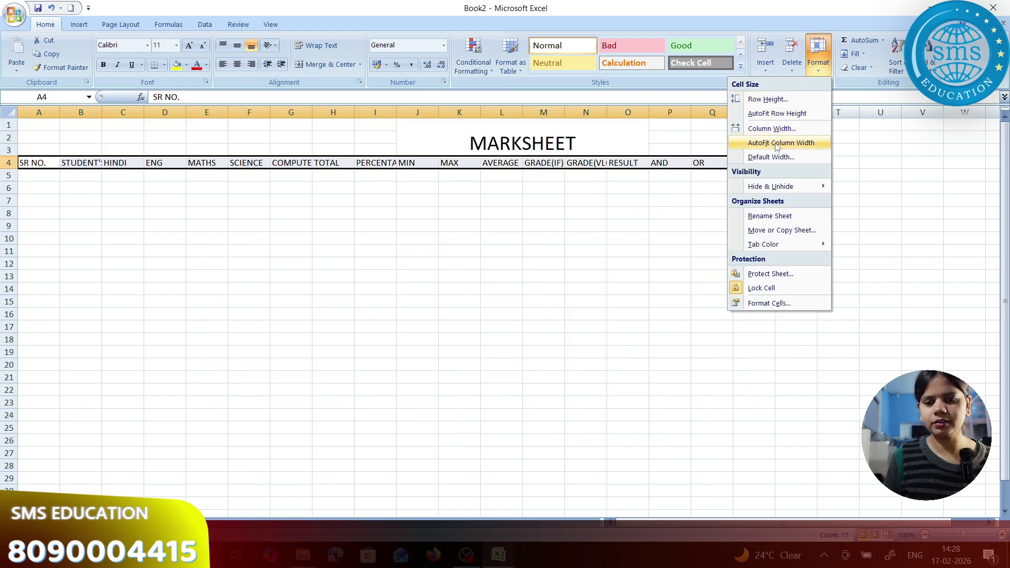
left_click(778, 143)
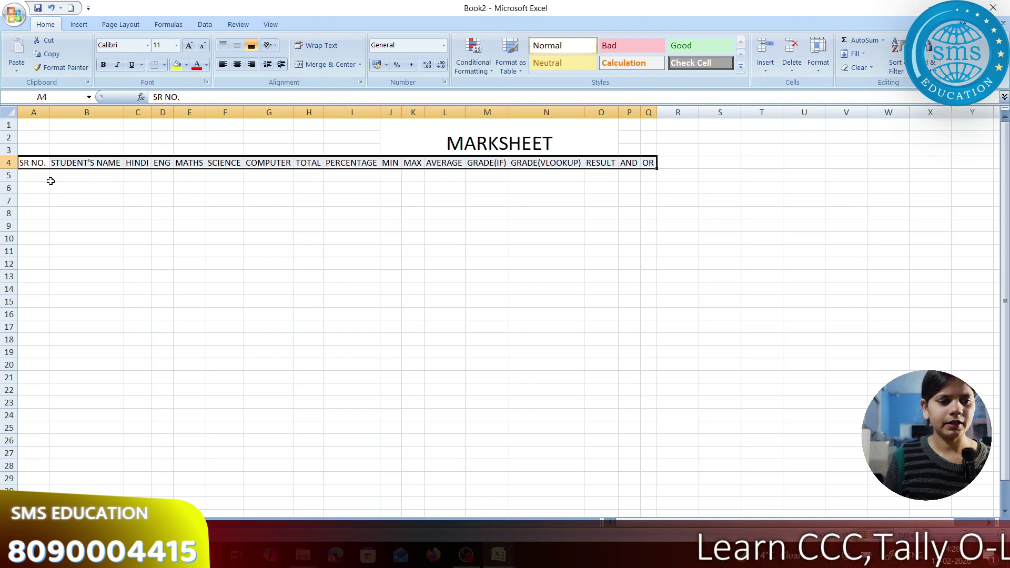
Number the students 1 to 6 under SR NO. in cells A5 to A10.
scroll(55, 183, "up", 2, "ctrl")
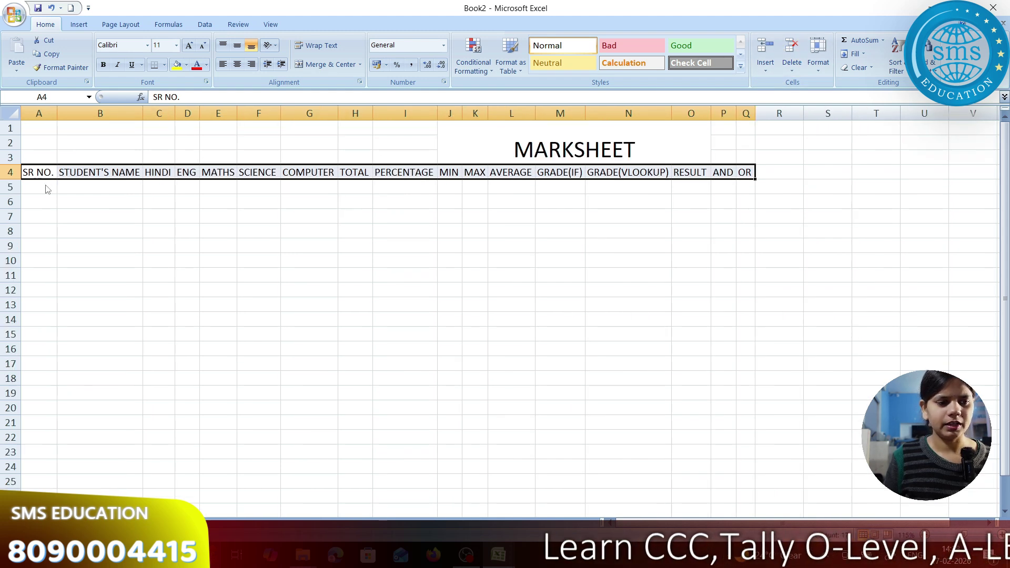
left_click(47, 185)
type("1")
key("Return")
type("2")
key("Return")
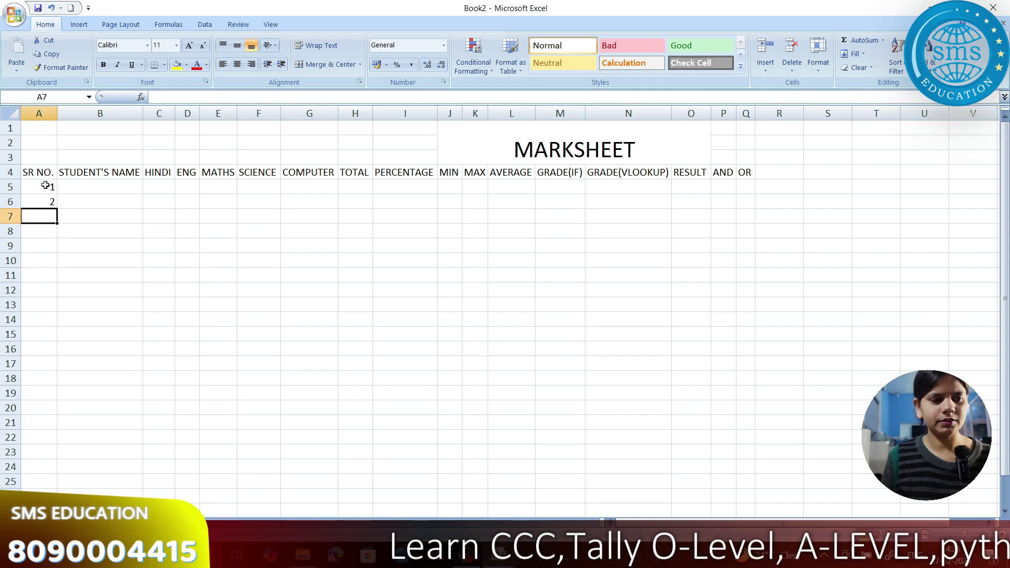
type("3")
key("Return")
type("4")
key("Return")
type("5")
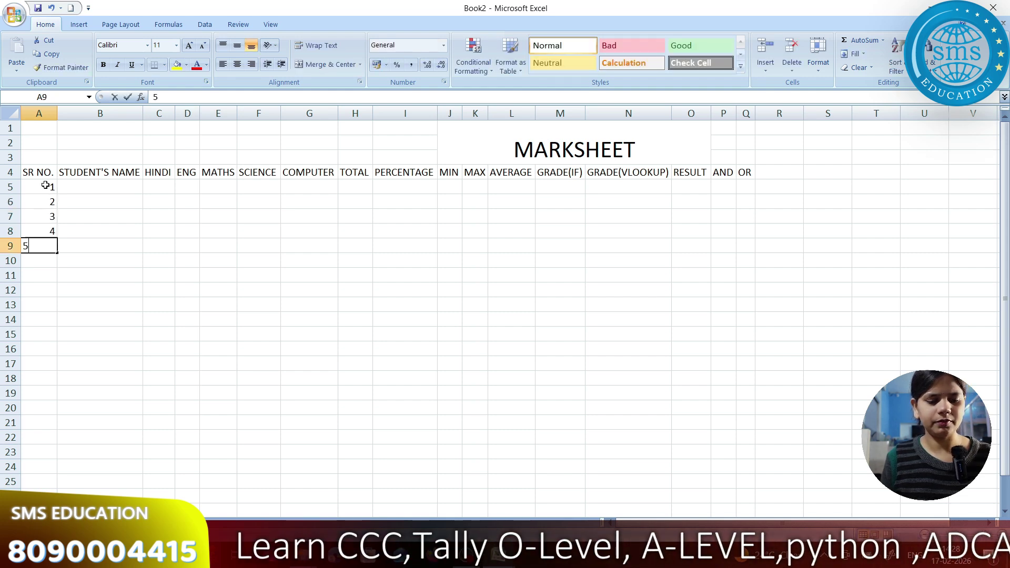
key("Return")
type("6")
key("Return")
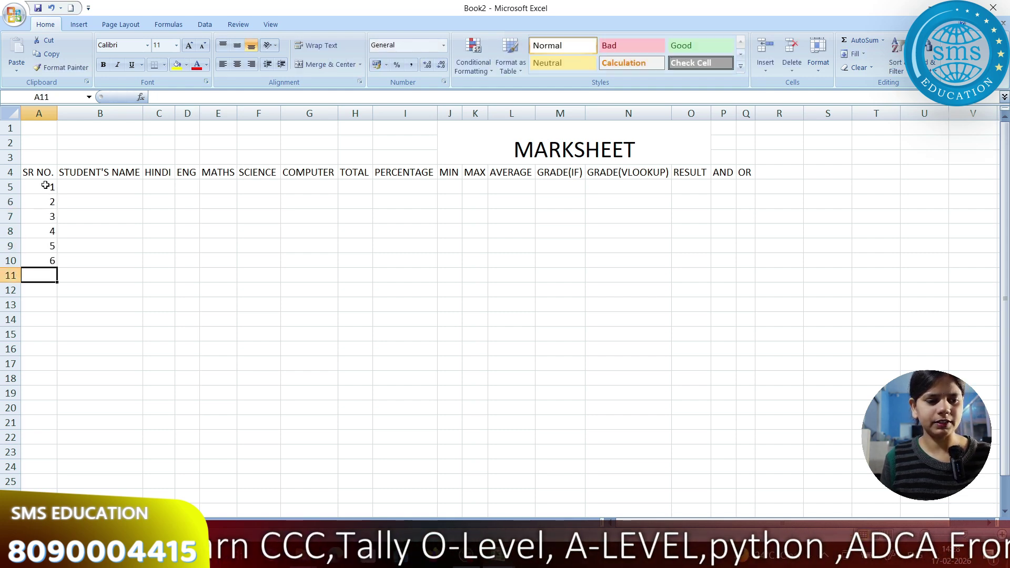
Enter the six students' first names under STUDENT'S NAME in cells B5 to B10.
left_click(82, 191)
type("HARSH")
key("Return")
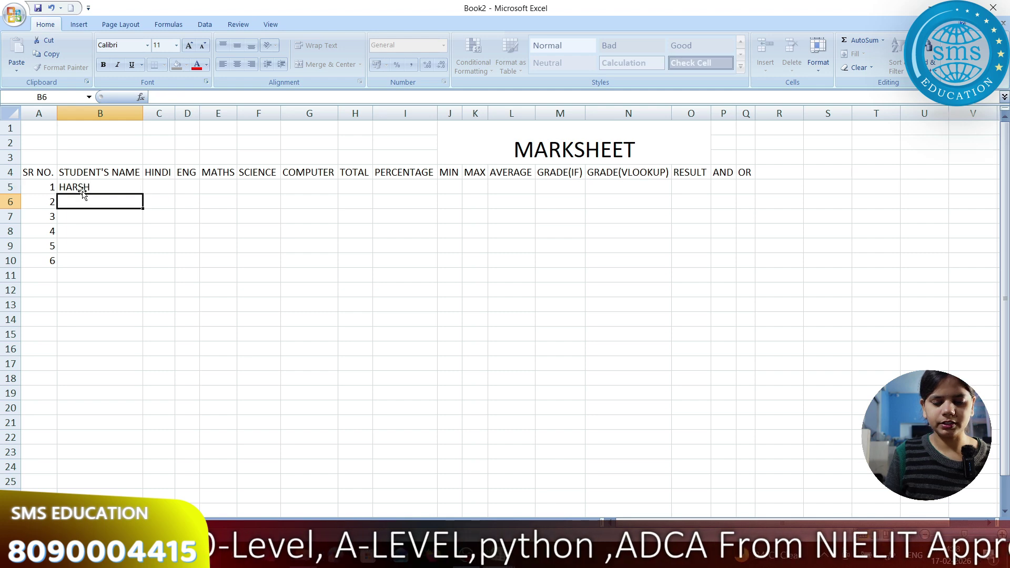
type("POOJA")
key("Return")
type("MOH")
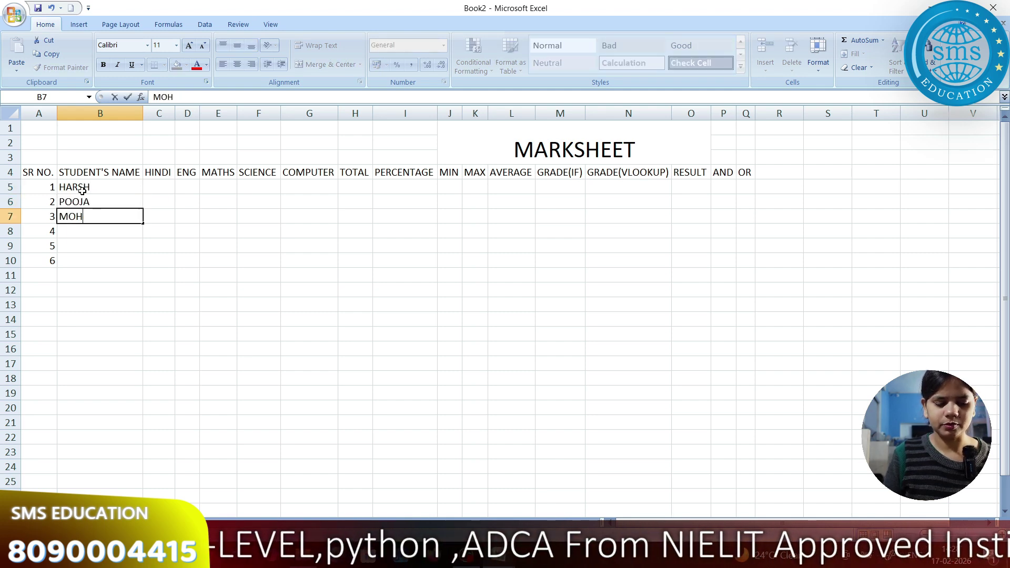
type("AN")
key("Return")
type("SNEHA")
key("Return")
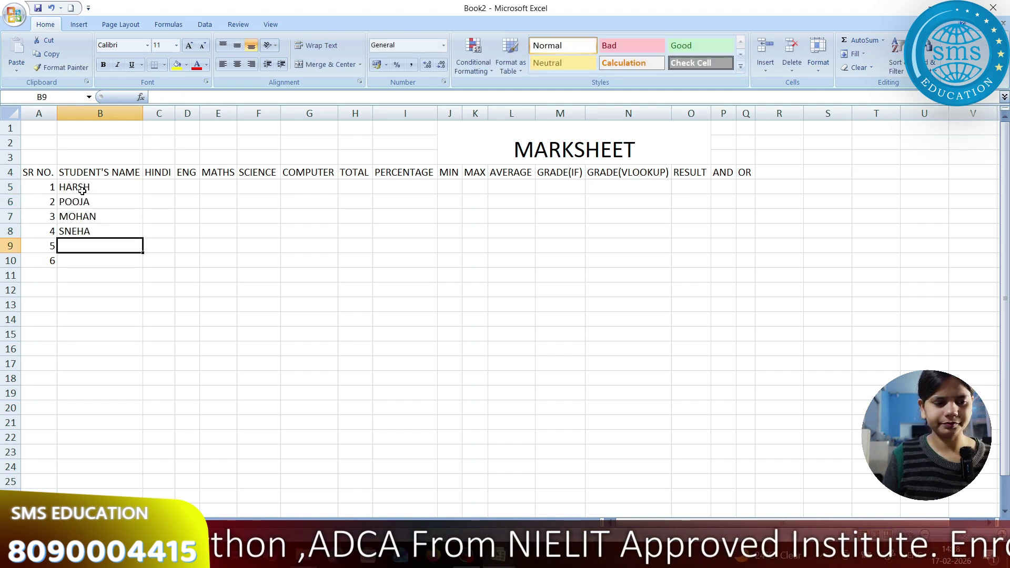
type("TANU")
key("Return")
type("RAJ")
key("Tab")
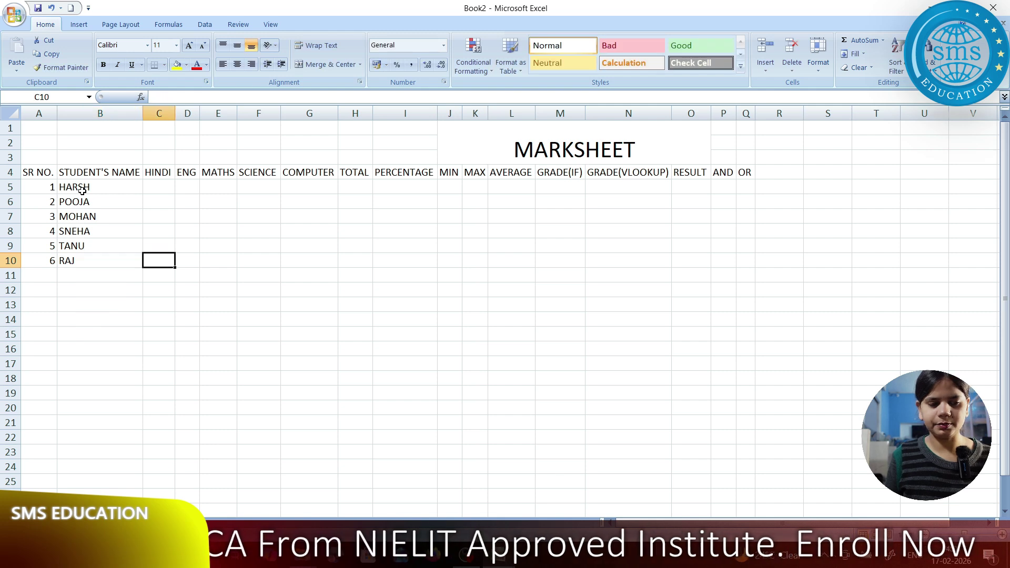
Enter HINDI marks of 89 in C5, 78 in C6 and 45 in C8.
key("Up")
key("Up")
key("Up")
key("Up")
key("Up")
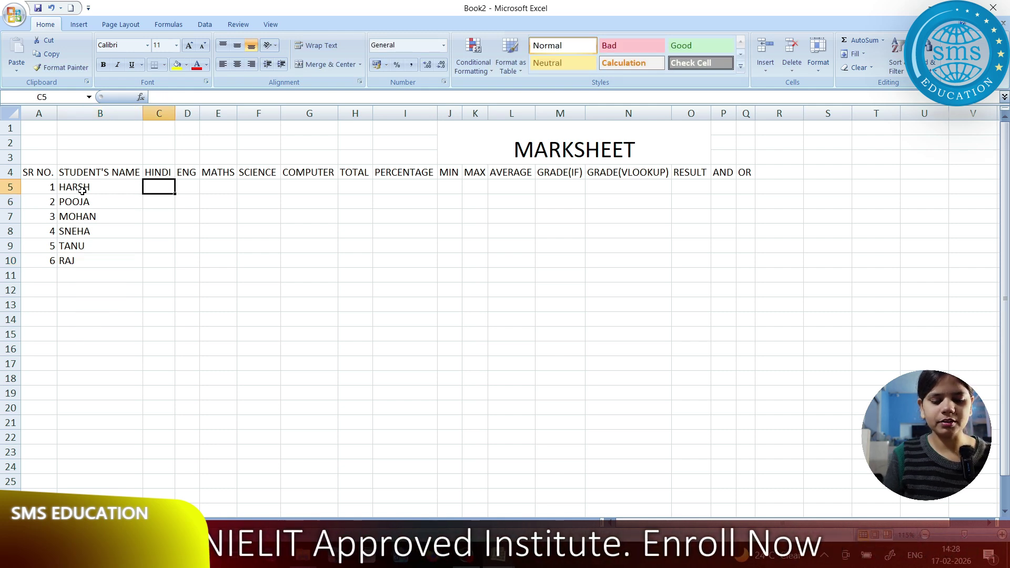
type("89")
key("Return")
type("78")
key("Return")
key("Return")
type("45")
key("Return")
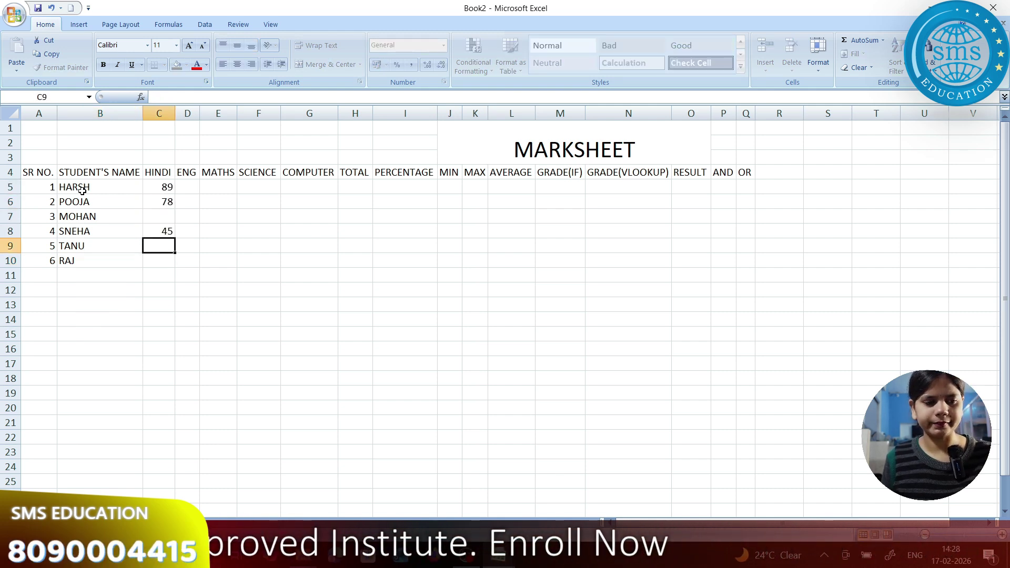
key("Tab")
key("Down")
type("7")
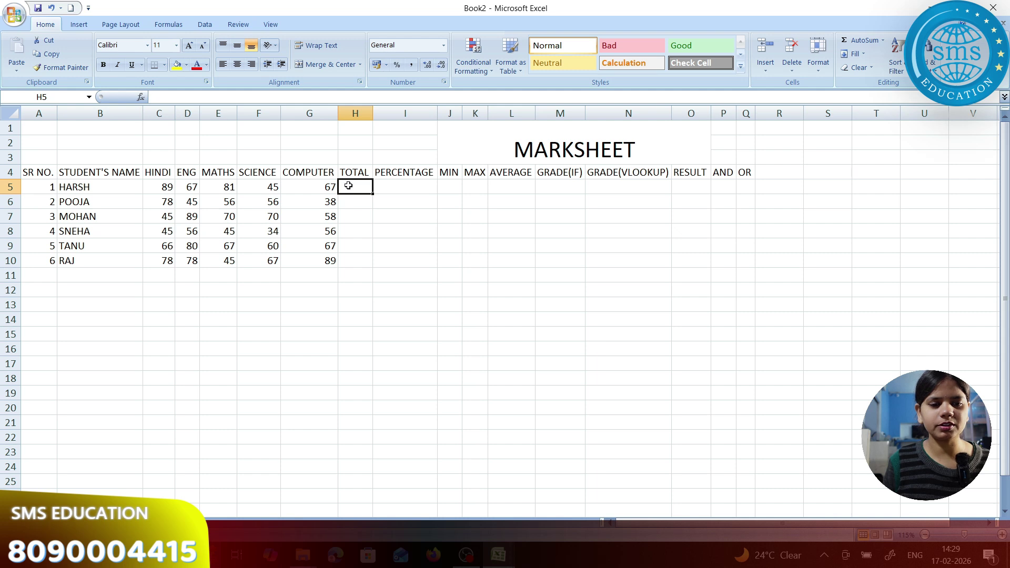
Total the first student's five subject marks in H5 with the formula =SUM(C5:G5).
type("=")
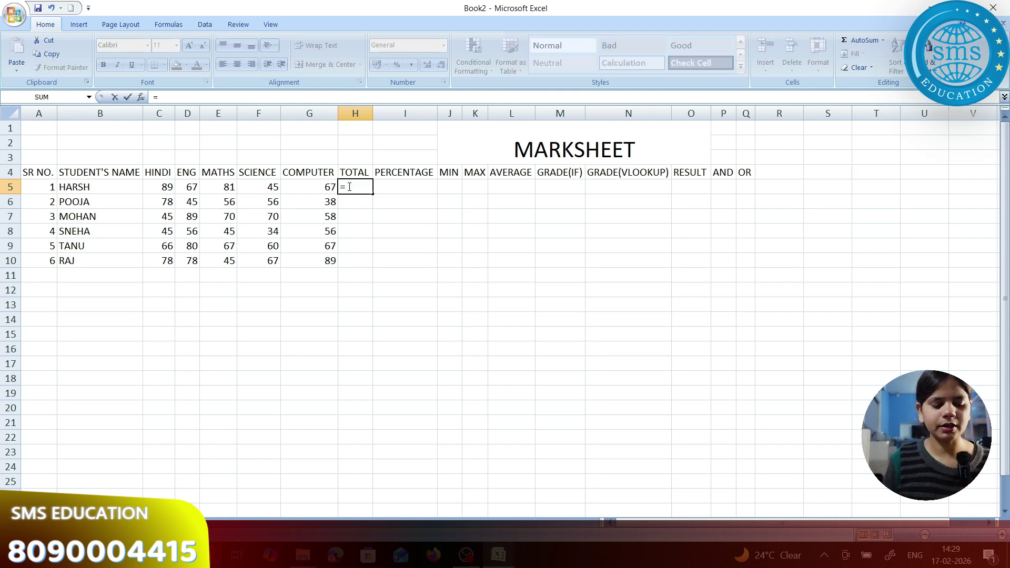
type("SUM")
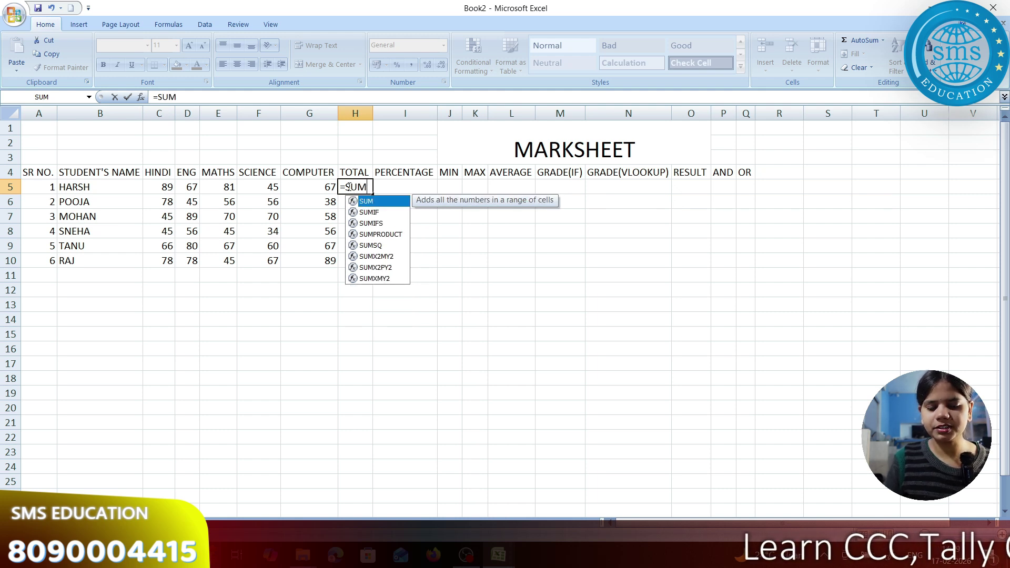
type("(")
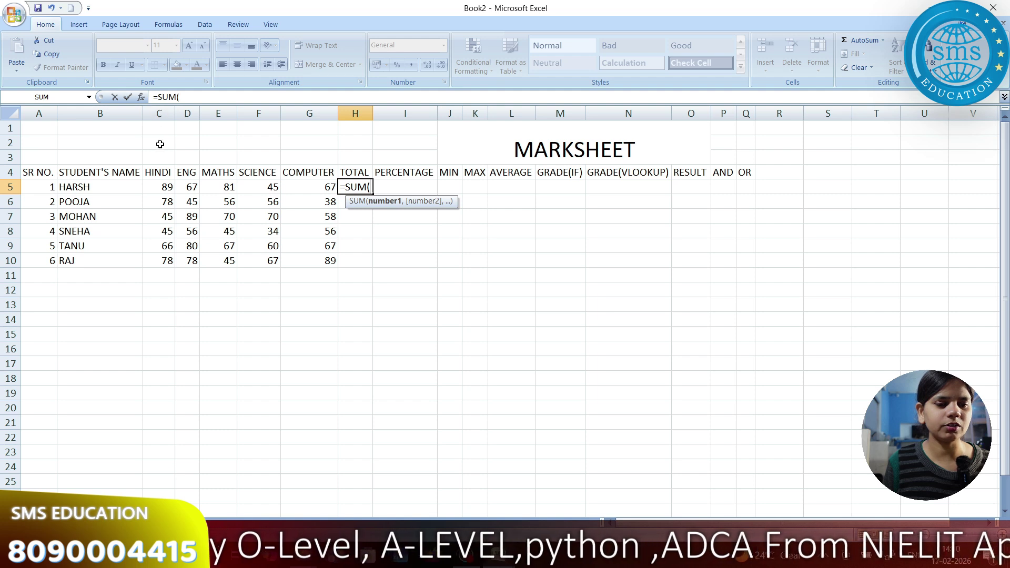
left_click(159, 187)
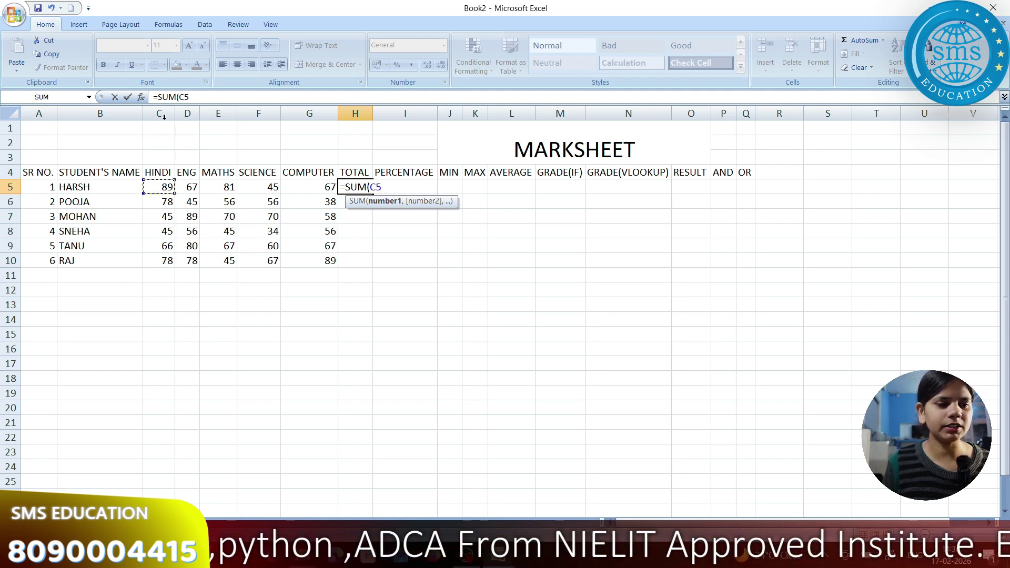
type(":")
left_click(174, 189)
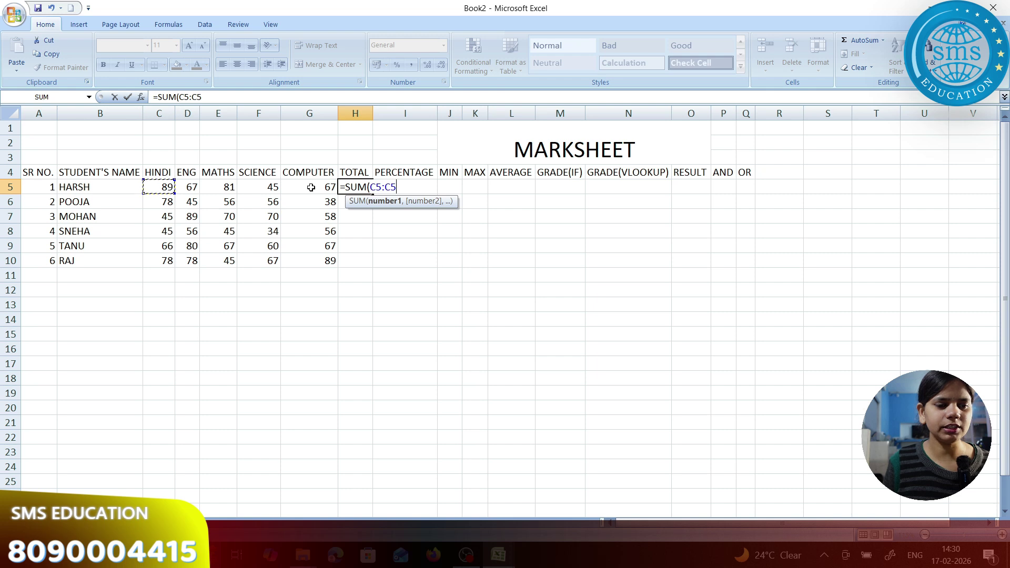
type("G")
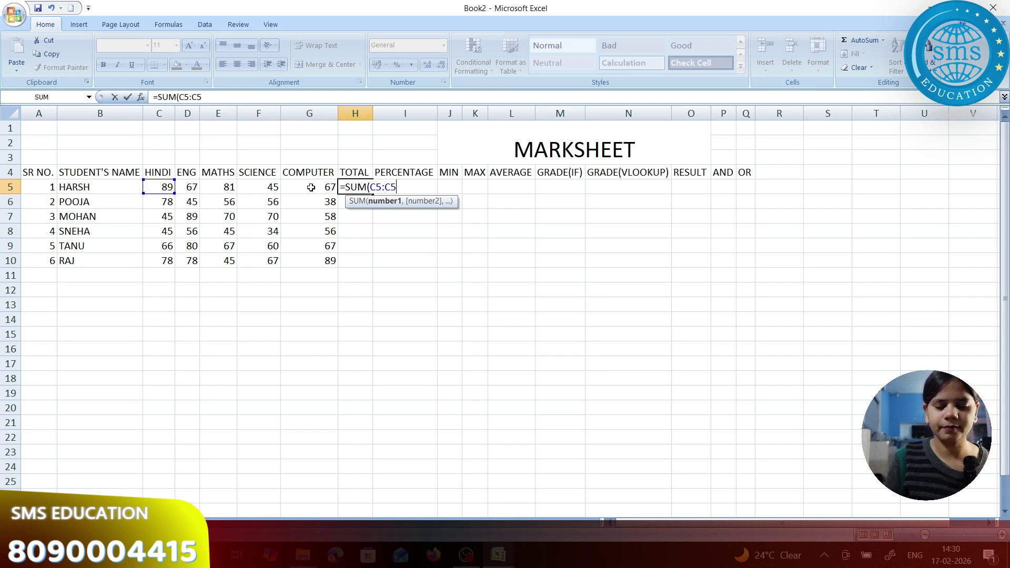
key("BackSpace")
key("BackSpace")
type("G5")
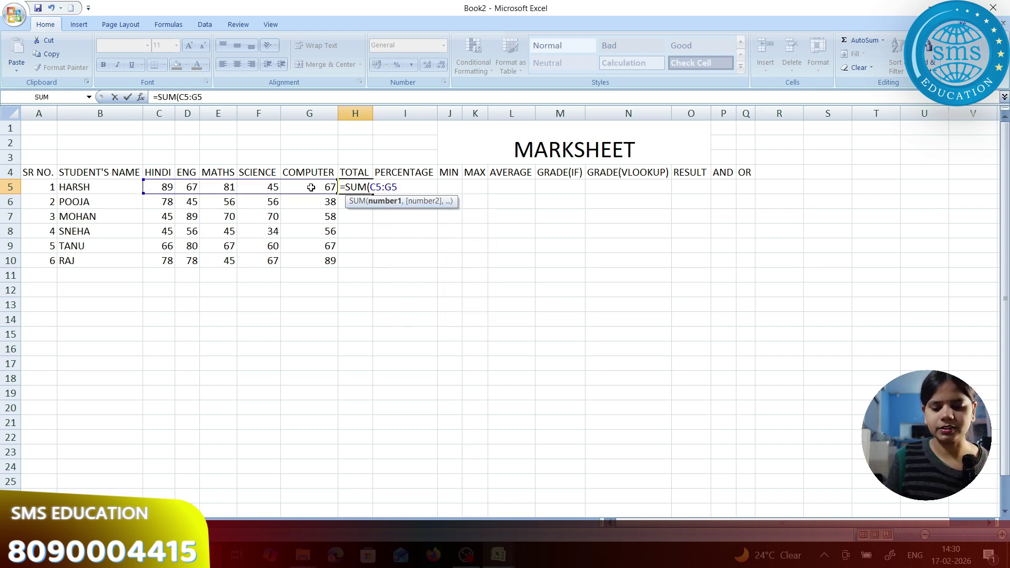
type(")")
key("Return")
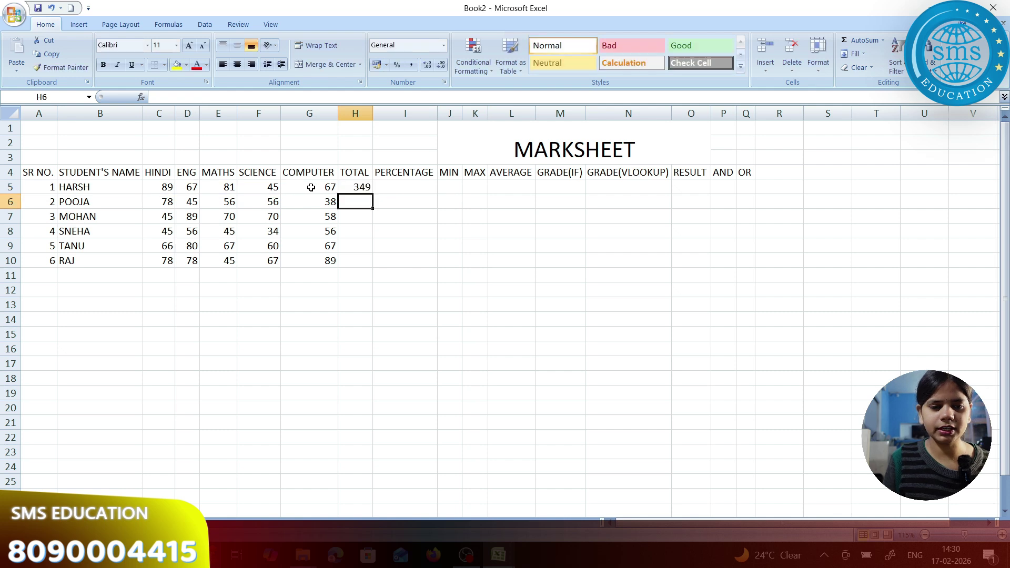
Re-enter =SUM(C5:G5) in H5 by selecting the whole marks range, and fill the formula down to H10.
left_click(358, 188)
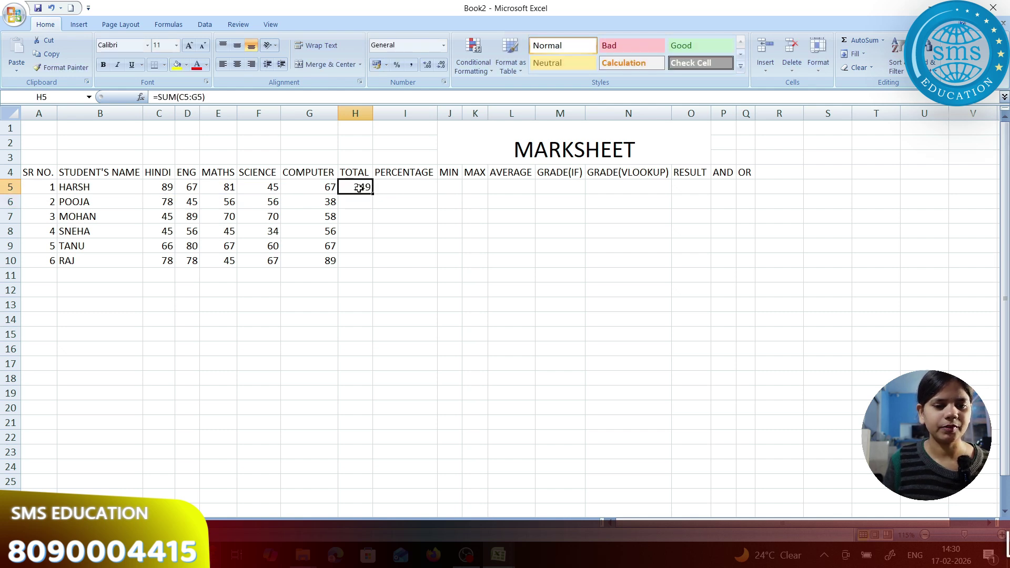
type("=")
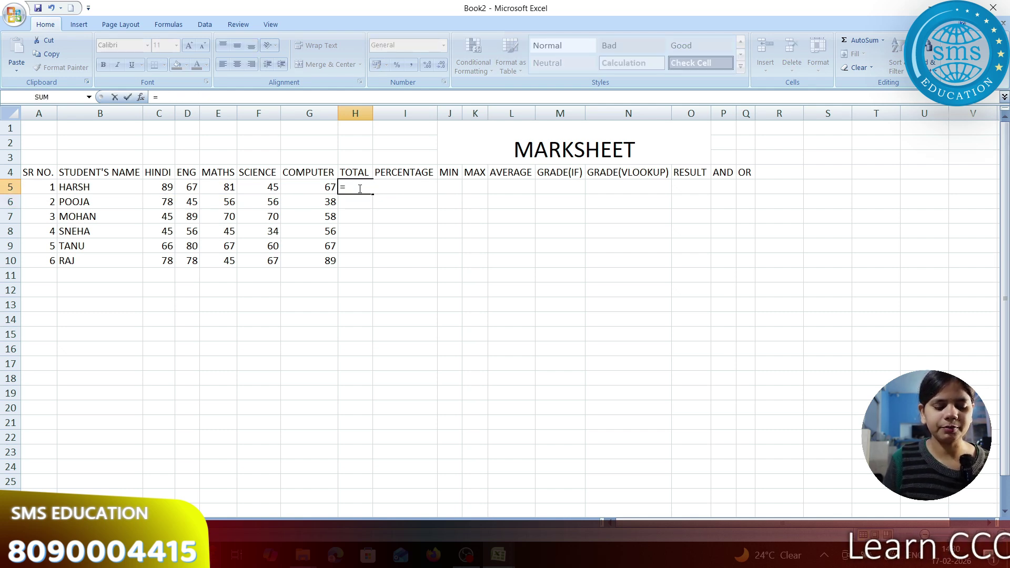
type("SUM(")
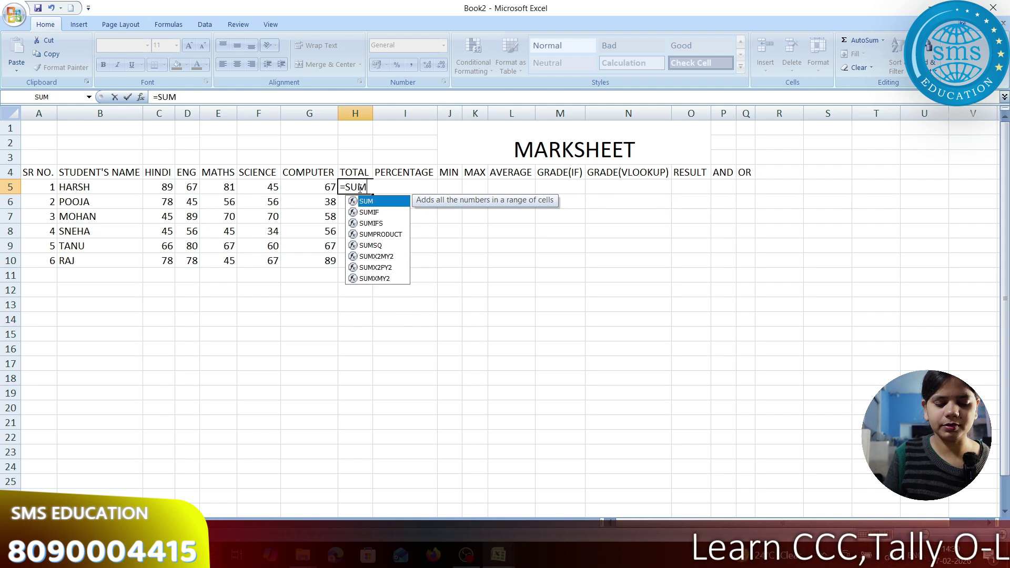
left_click(161, 187)
left_click_drag(163, 188, 296, 188)
type(")")
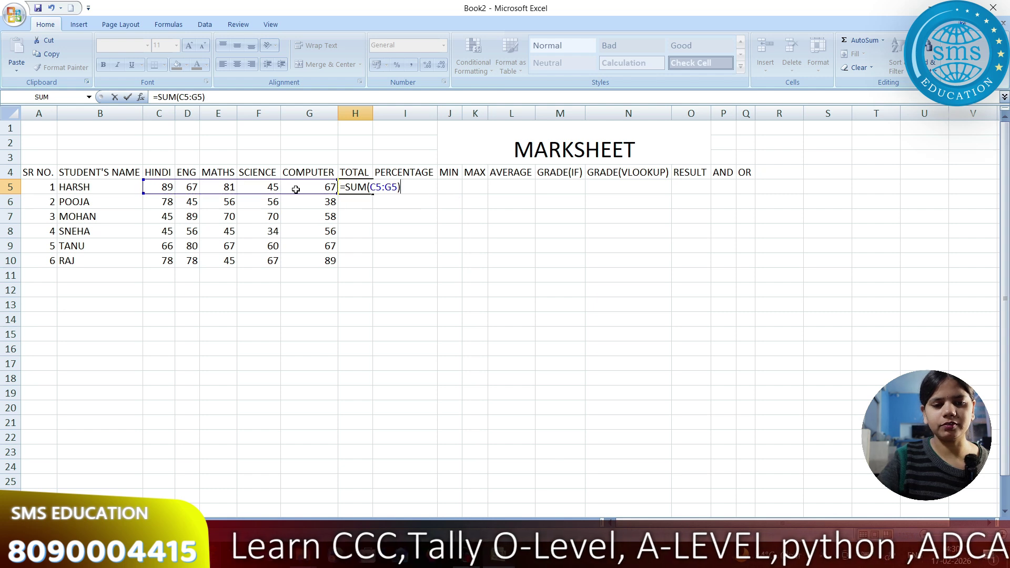
key("Return")
left_click(359, 188)
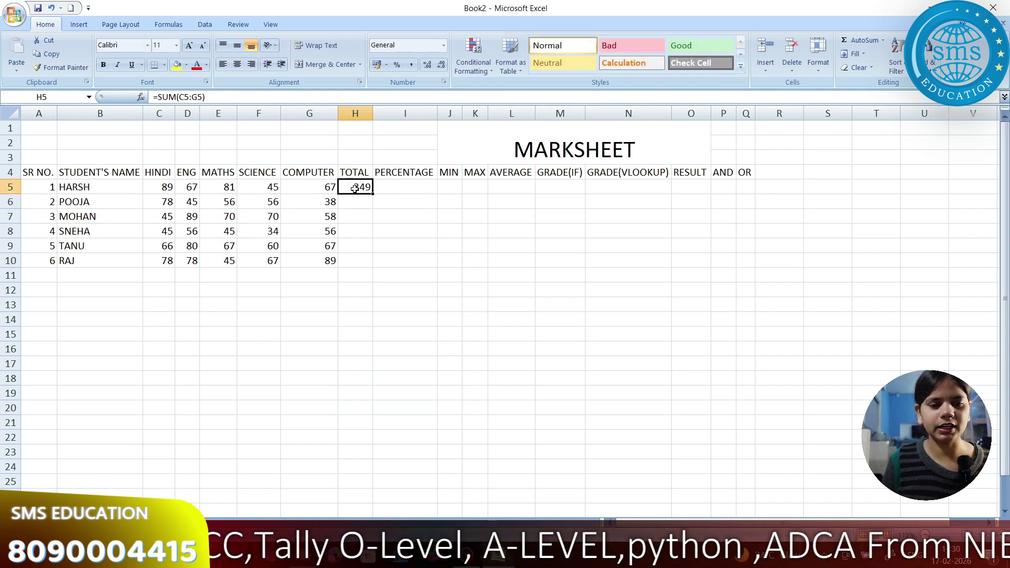
left_click_drag(373, 193, 371, 264)
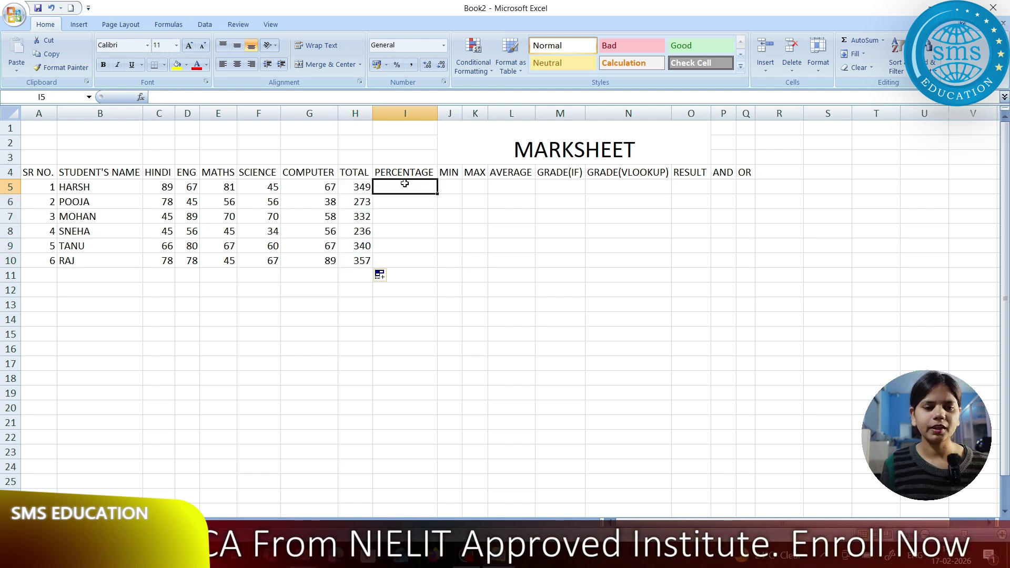
Calculate the first student's percentage in I5 with the formula =H5/5.
type("=")
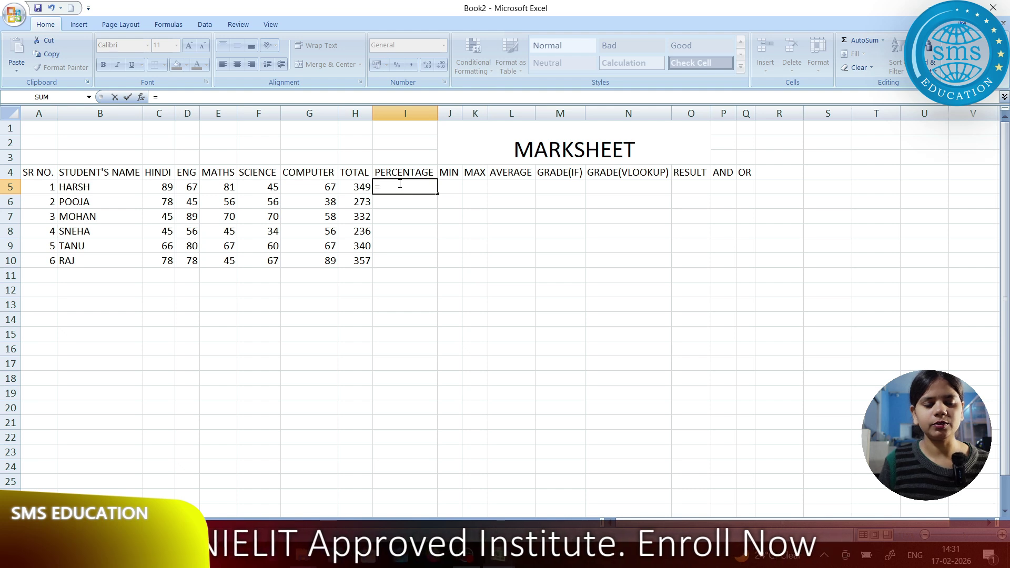
left_click(357, 187)
type("/")
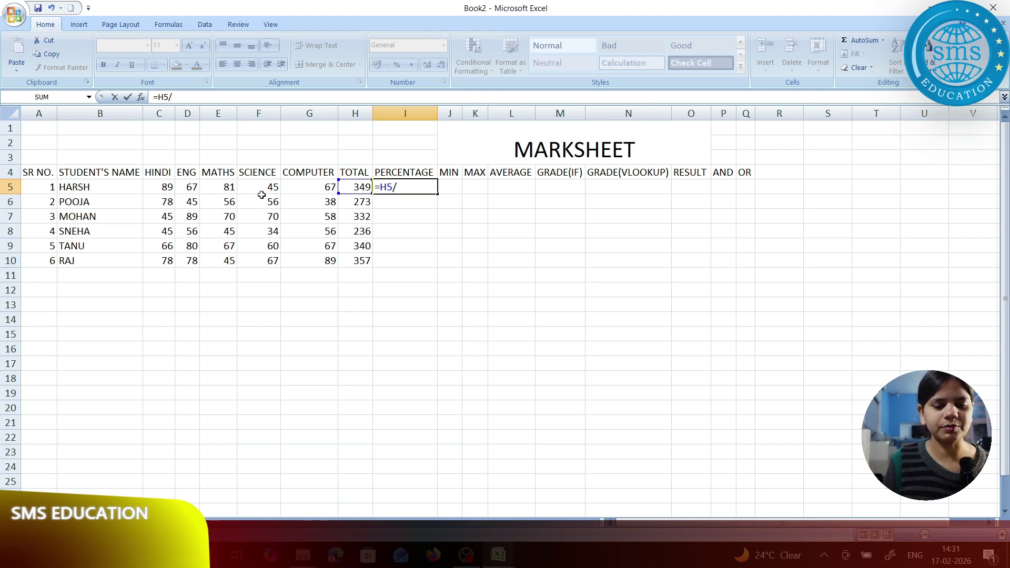
type("5")
key("Return")
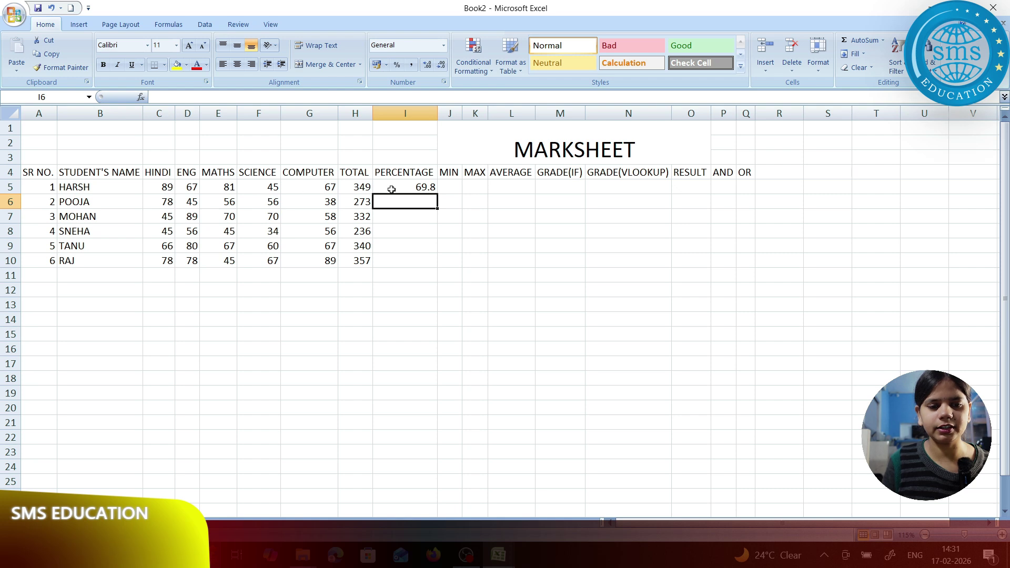
Fill the percentage formula from I5 down to I10 for the remaining students.
left_click(428, 189)
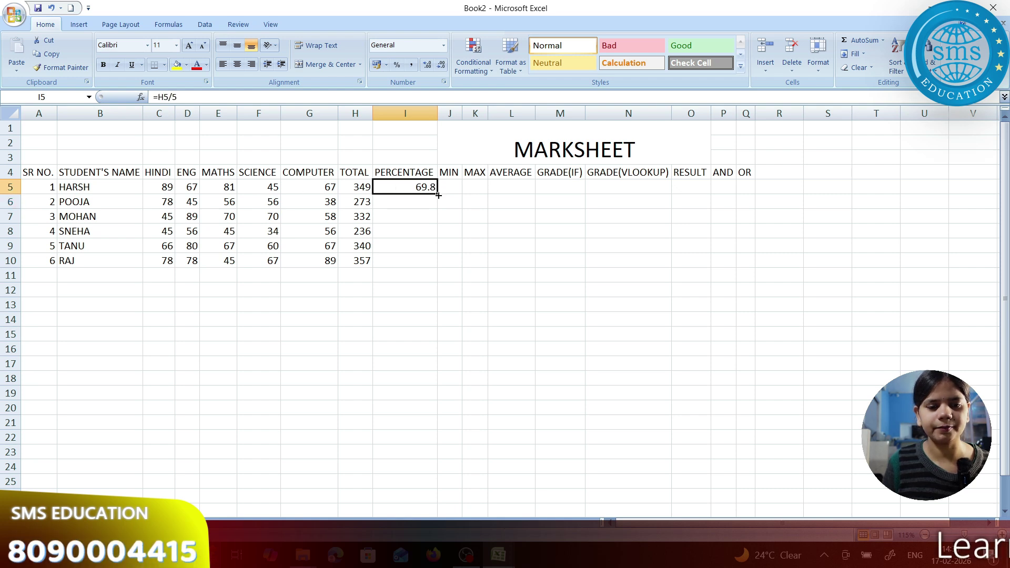
left_click_drag(438, 195, 436, 262)
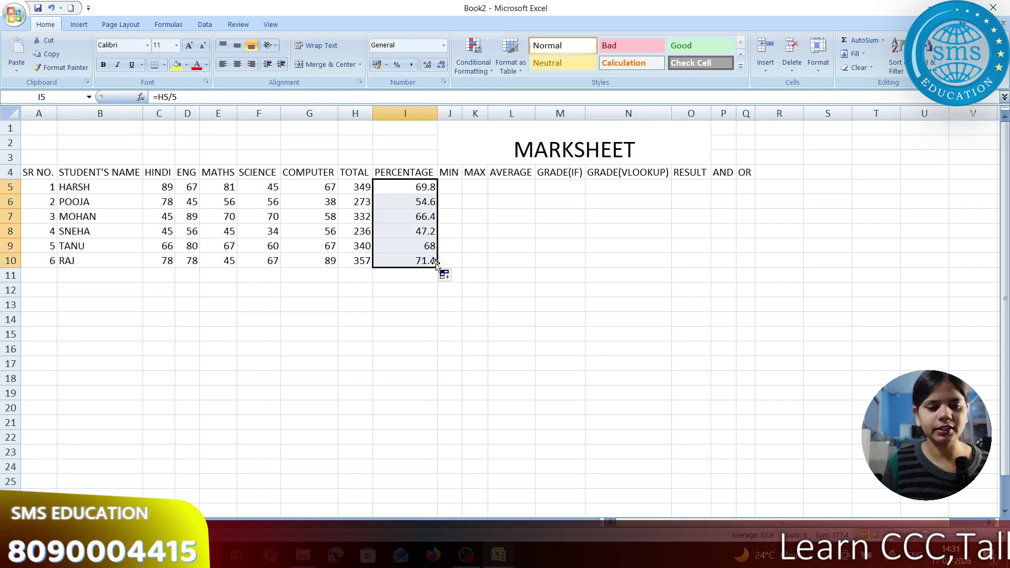
Find the first student's lowest mark in J5 with =MIN(C5:G5), and fill the formula down to J10.
left_click(448, 188)
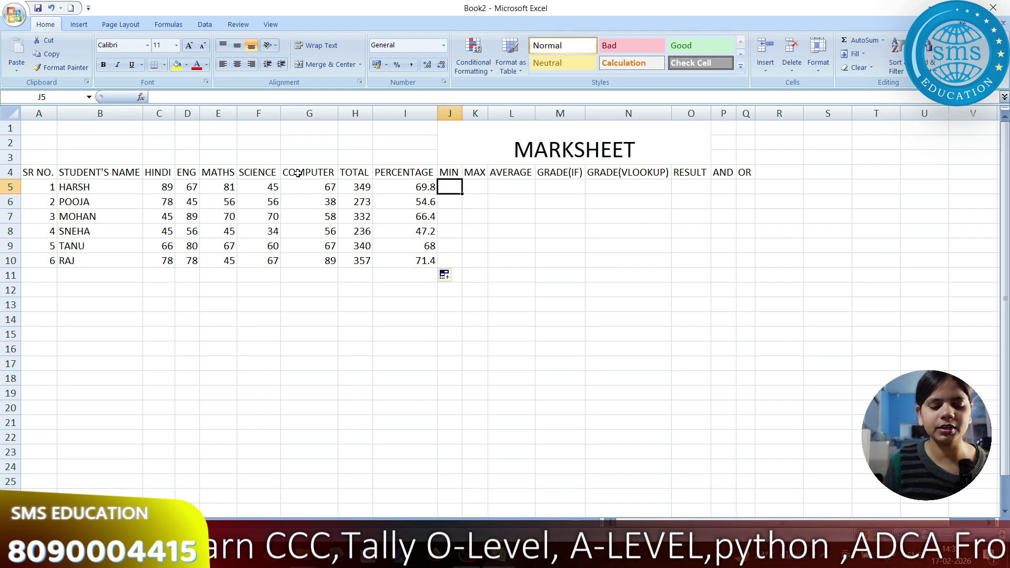
type("=MIN")
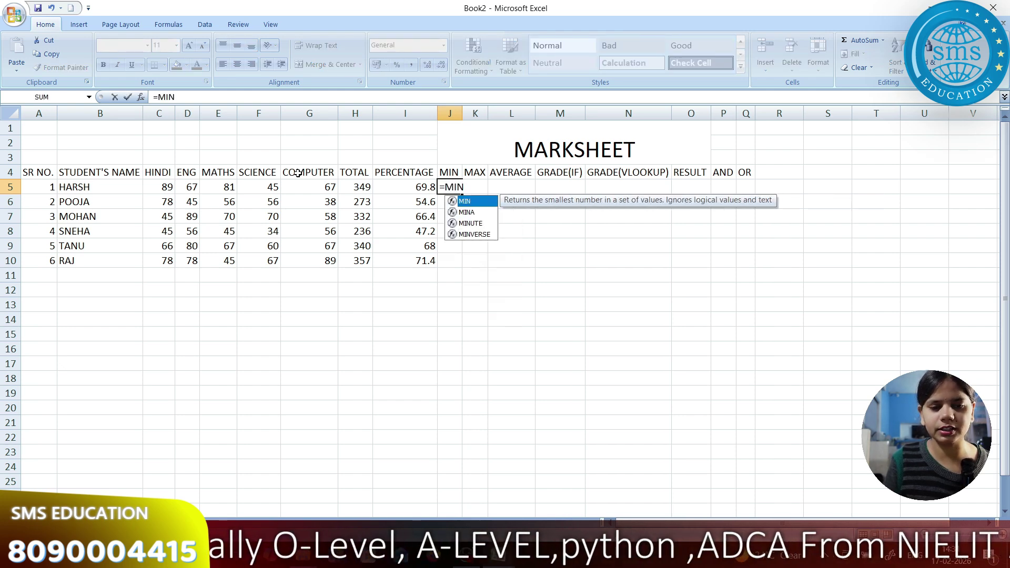
type("(")
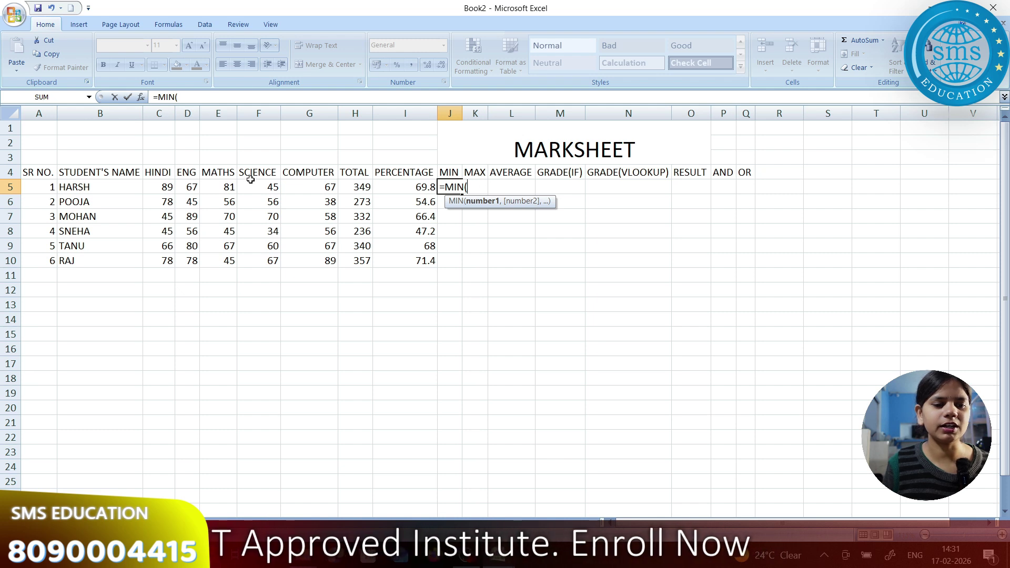
left_click_drag(160, 187, 309, 192)
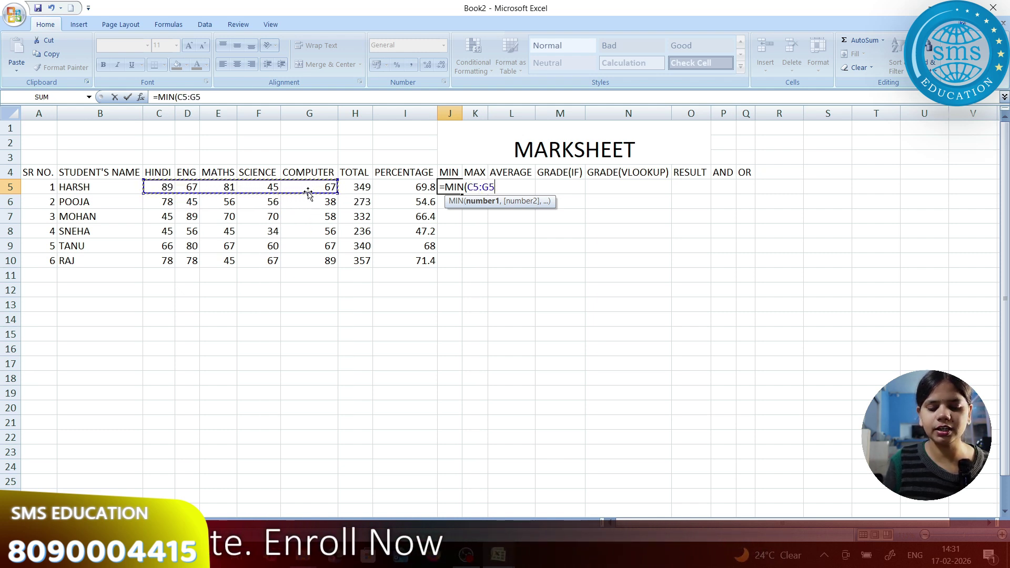
type(")")
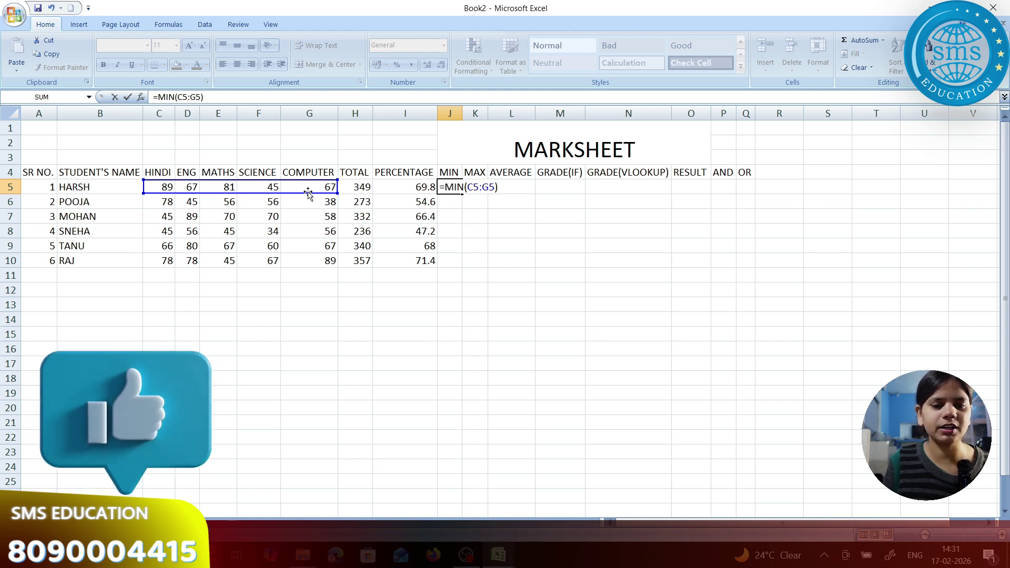
key("Return")
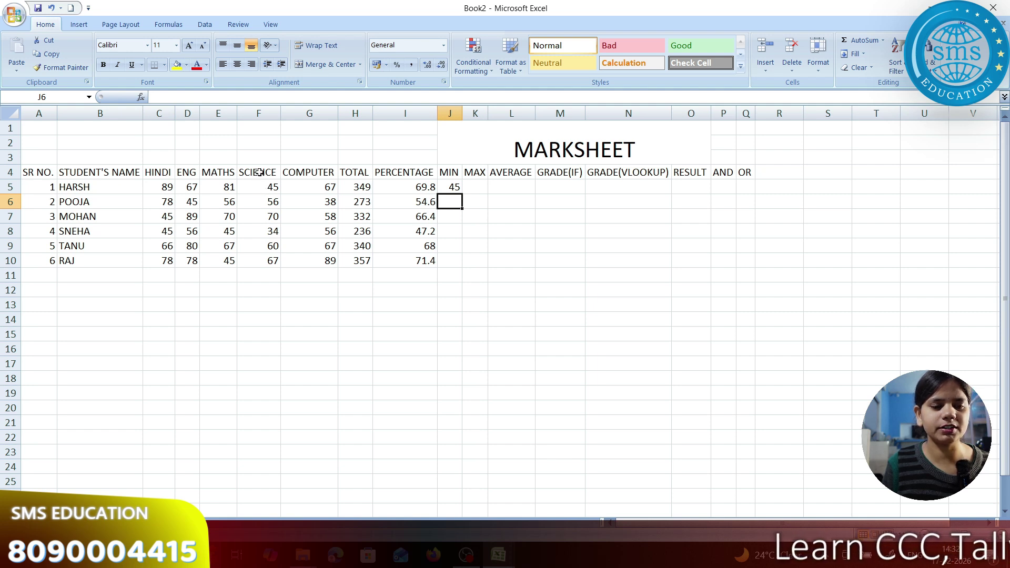
left_click(455, 189)
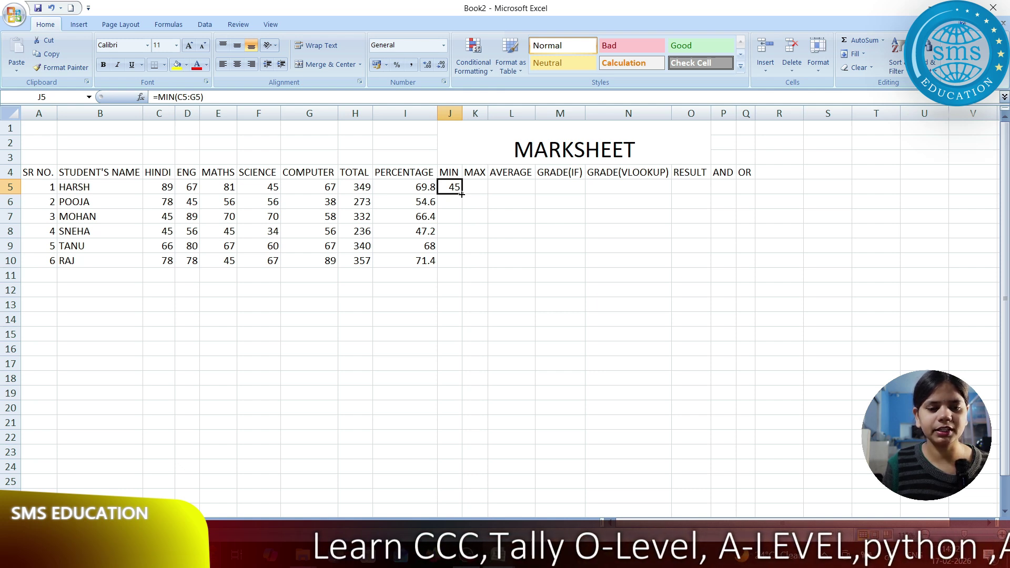
left_click_drag(462, 195, 457, 262)
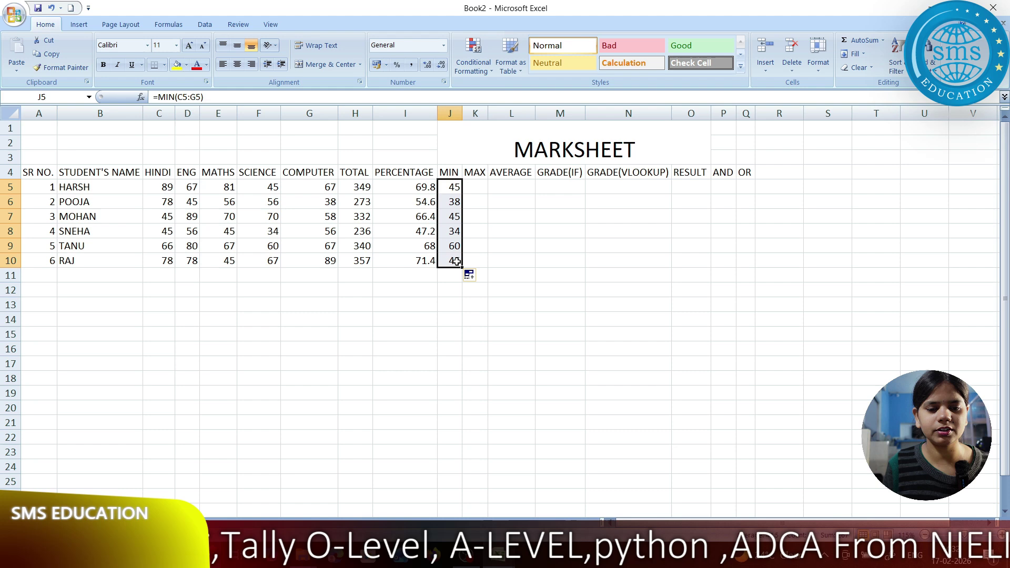
Find the first student's highest mark in K5 with =MAX(C5:G5), and fill the formula down to K10.
left_click(482, 221)
left_click(478, 187)
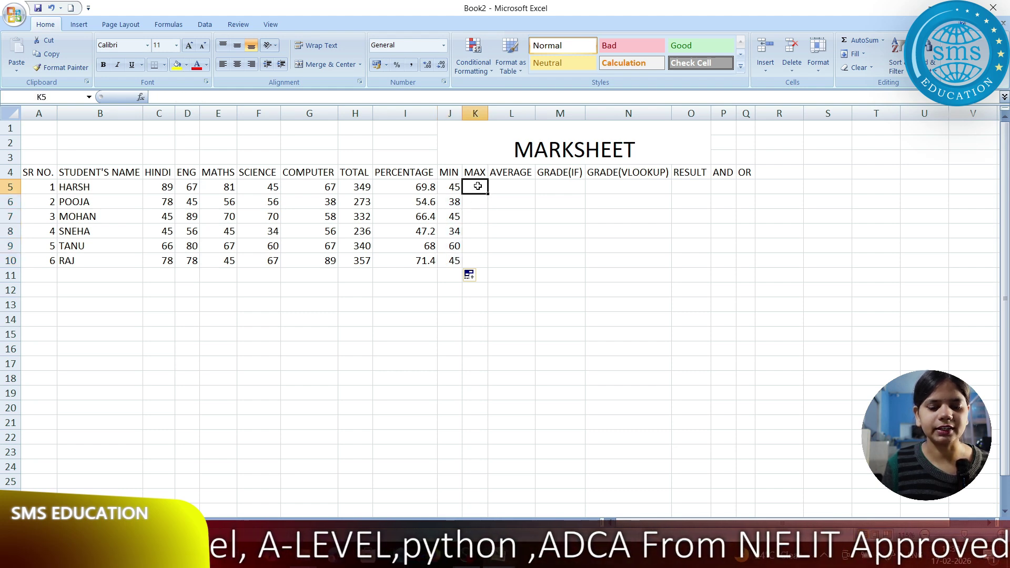
type("=MAX")
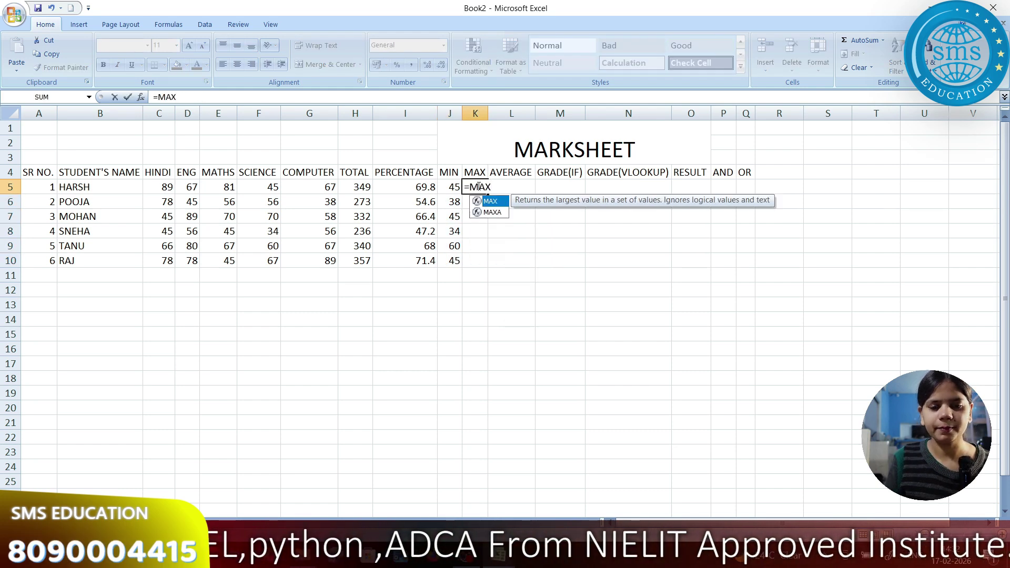
type("(")
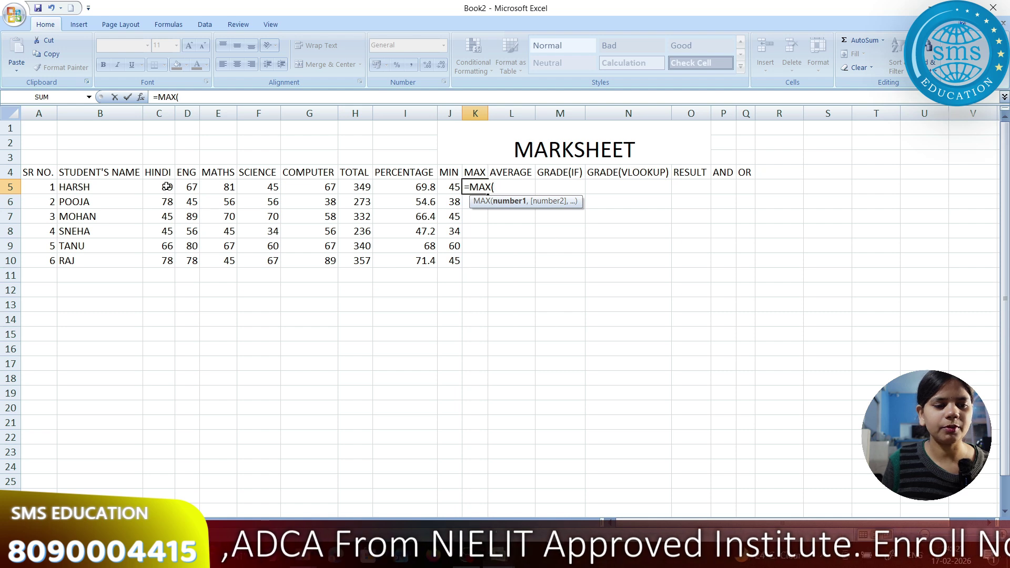
left_click_drag(166, 187, 308, 187)
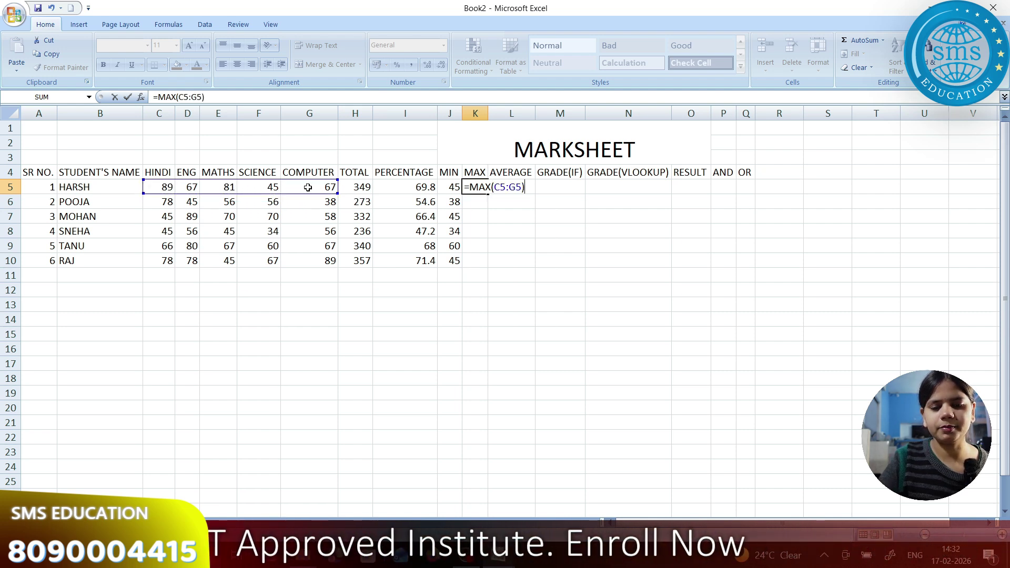
key("Return")
left_click(469, 186)
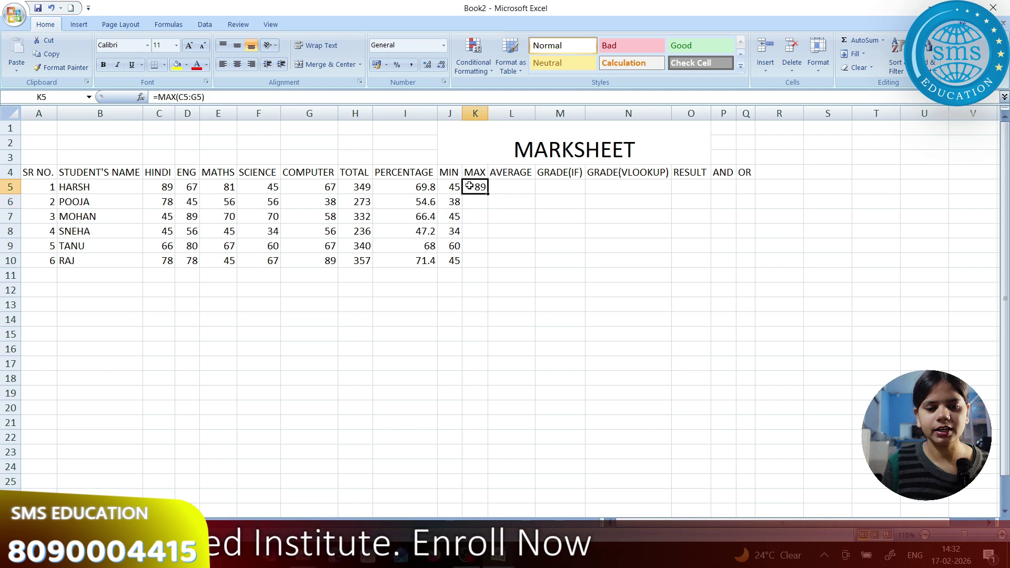
left_click_drag(488, 194, 488, 266)
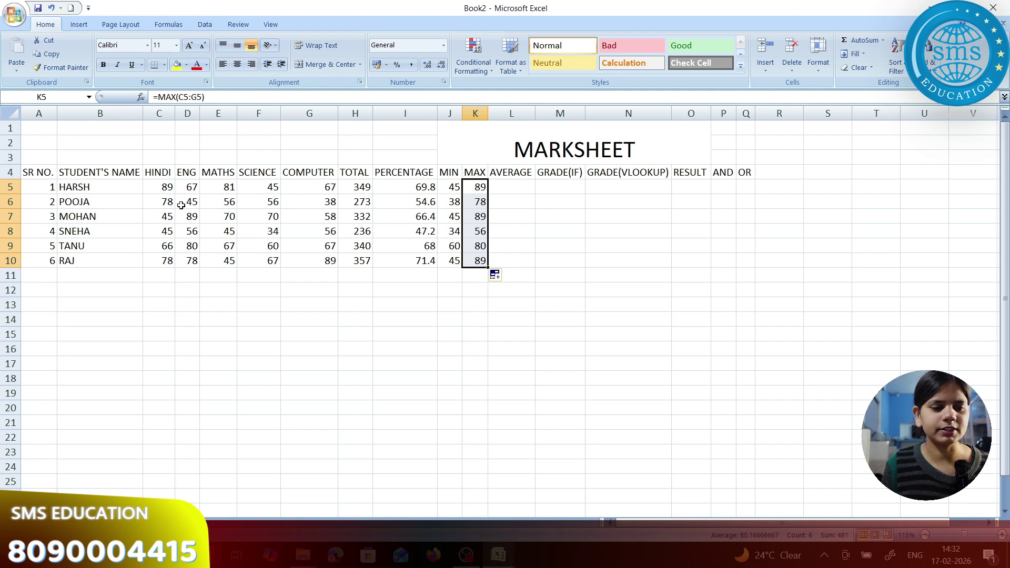
Calculate the first student's average mark in L5 with =AVERAGE(C5:G5), and fill the formula down to L10.
left_click(520, 184)
type("=")
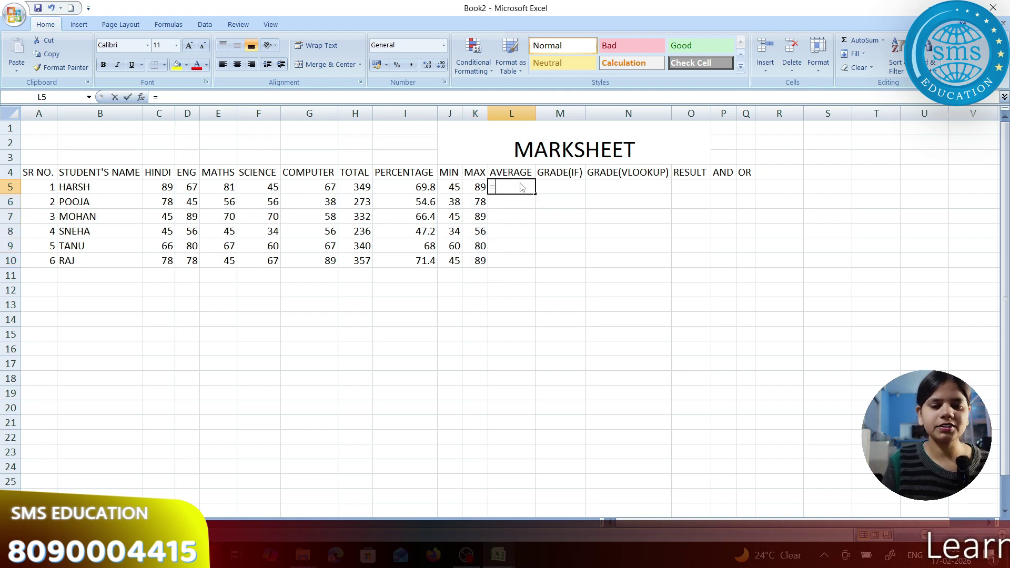
type("AVERAG")
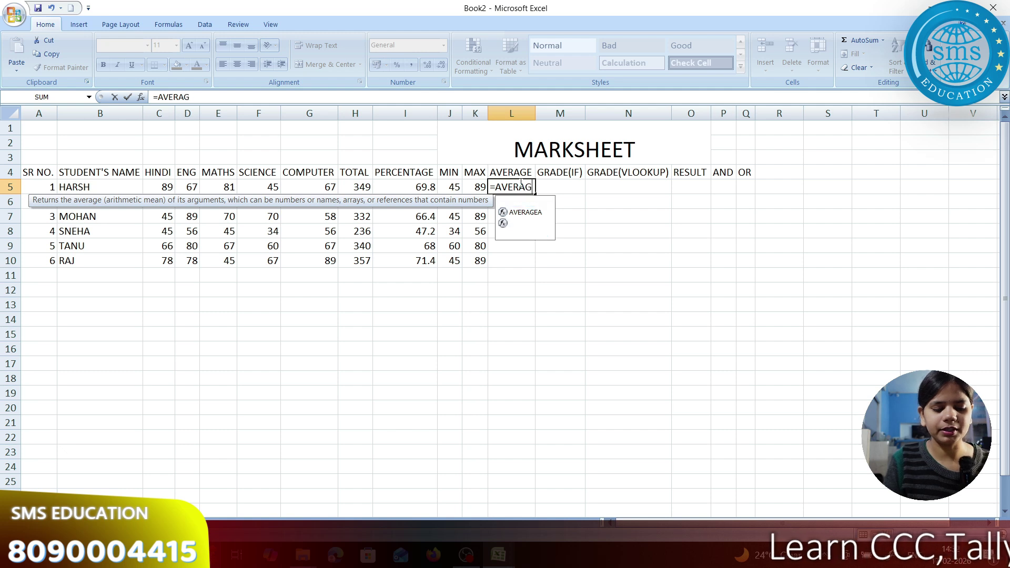
type("E(")
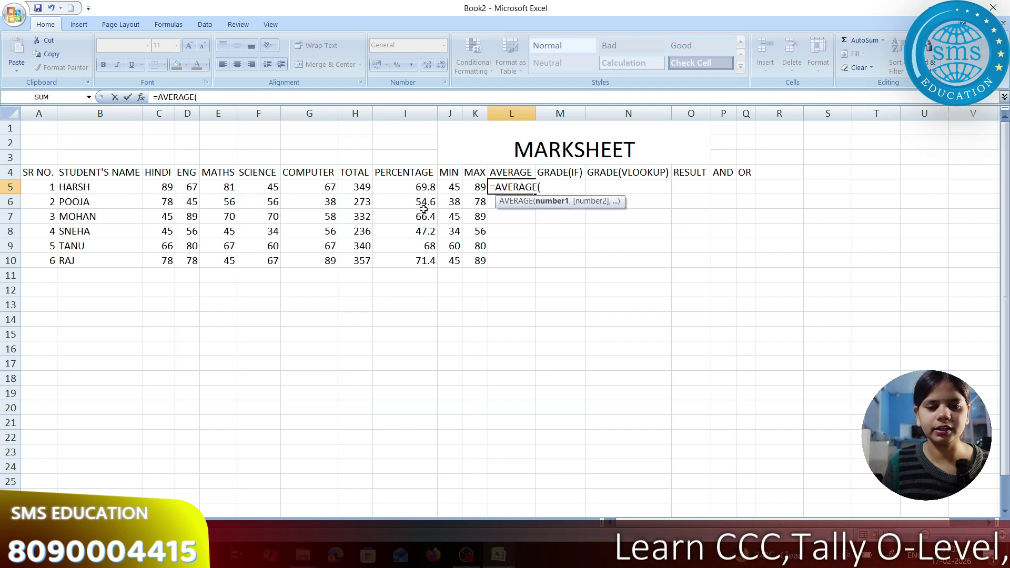
left_click_drag(165, 187, 313, 190)
type(")")
key("Return")
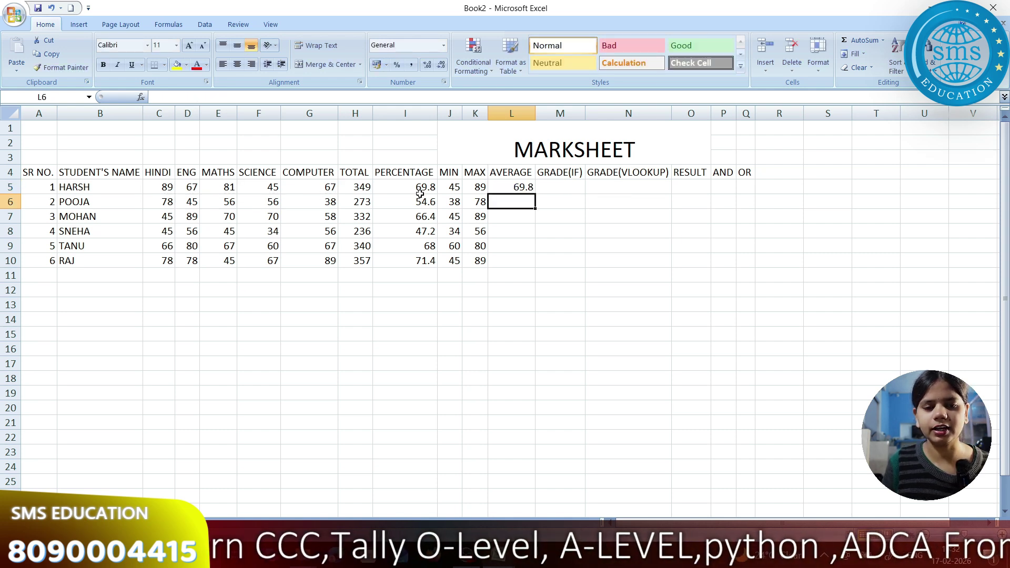
left_click(515, 189)
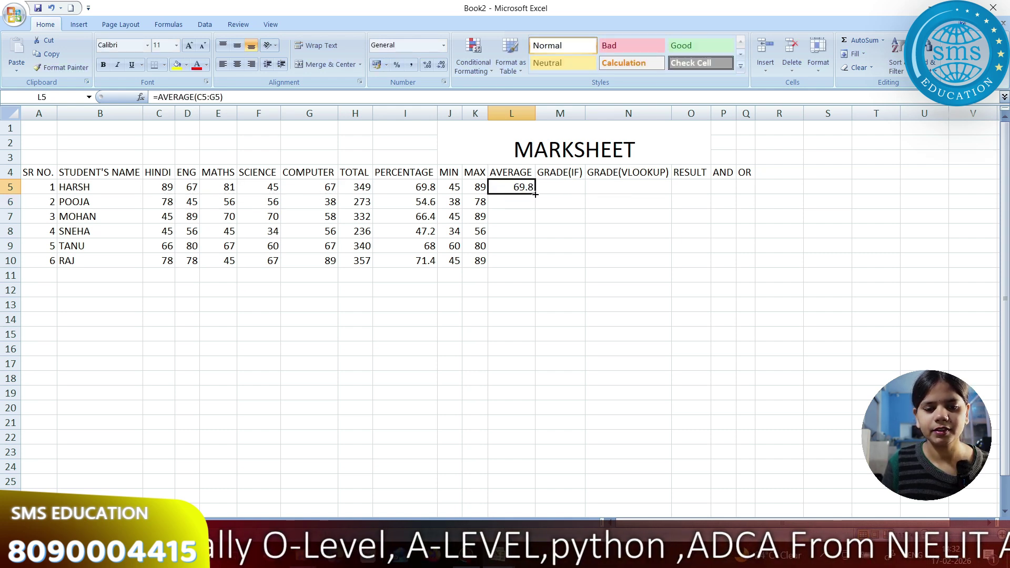
left_click_drag(535, 194, 534, 263)
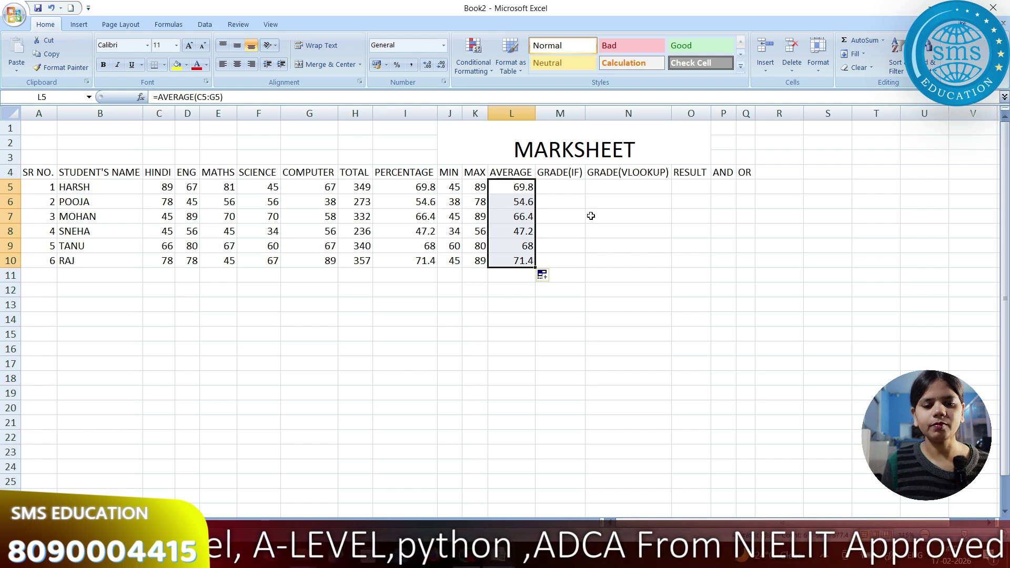
Start a grade scale below the marks by entering 90 with grade A in C15:D15 and 70 with grade B in C16:D16.
left_click(550, 185)
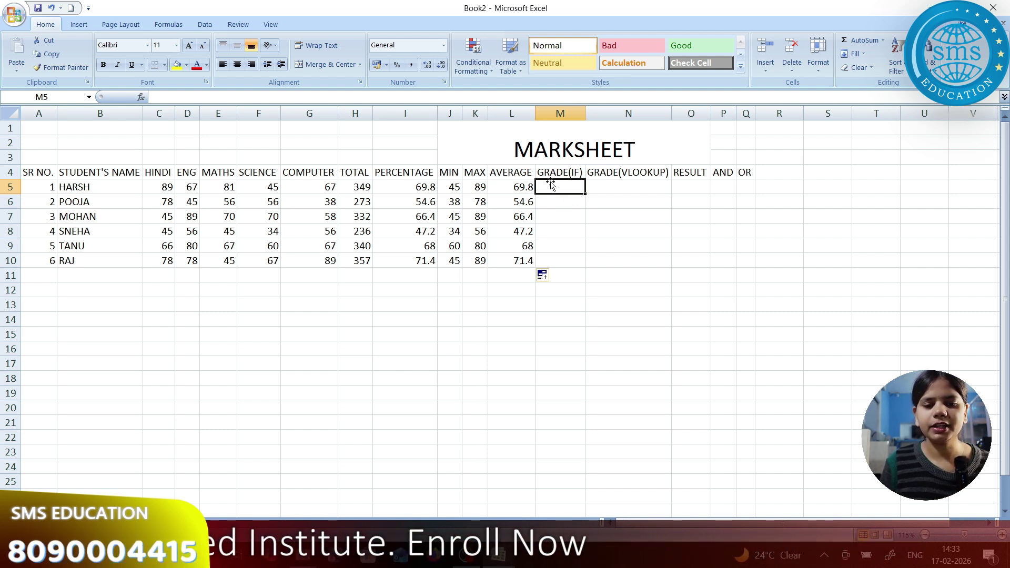
left_click(163, 334)
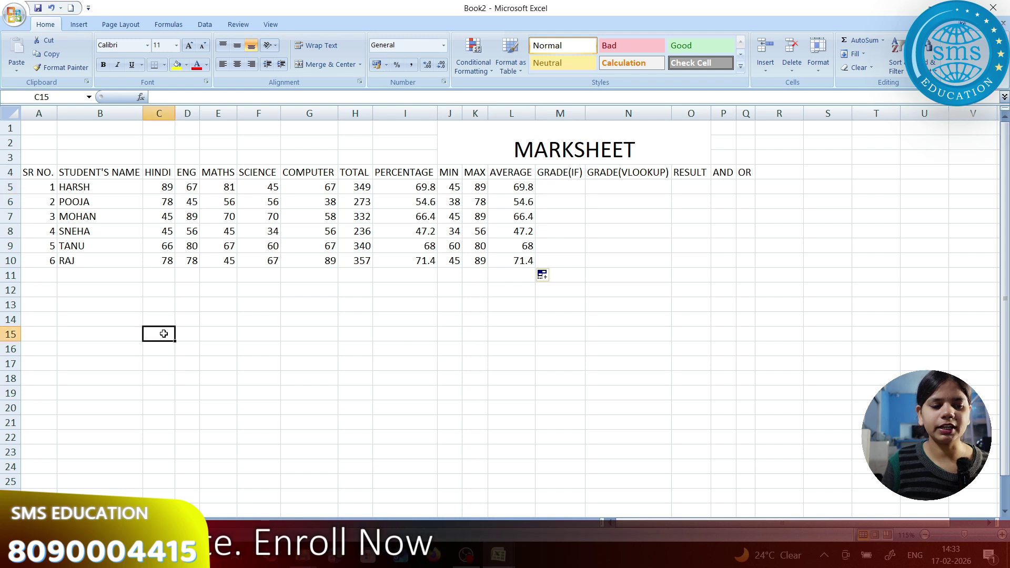
type("90")
key("Tab")
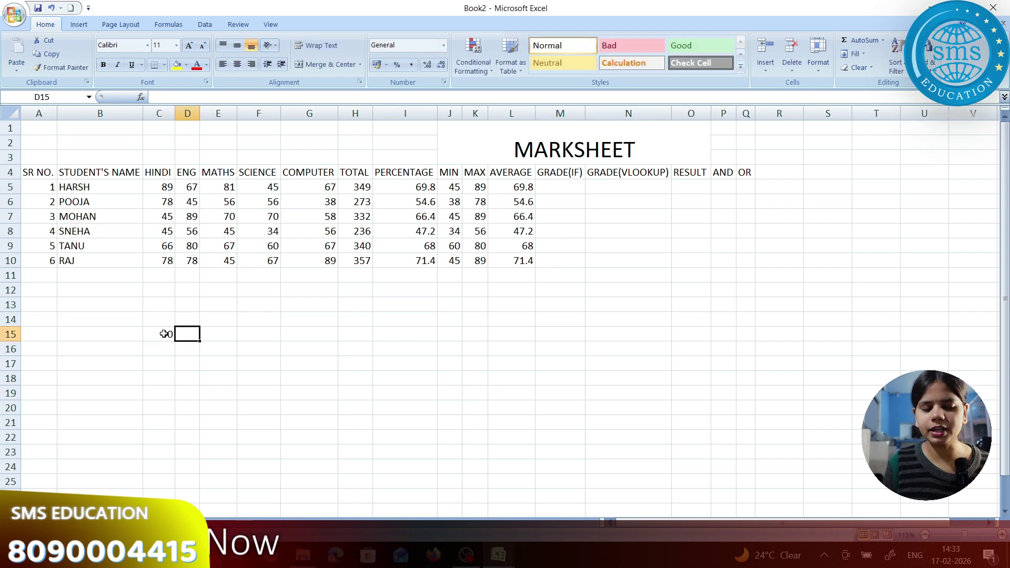
type("A")
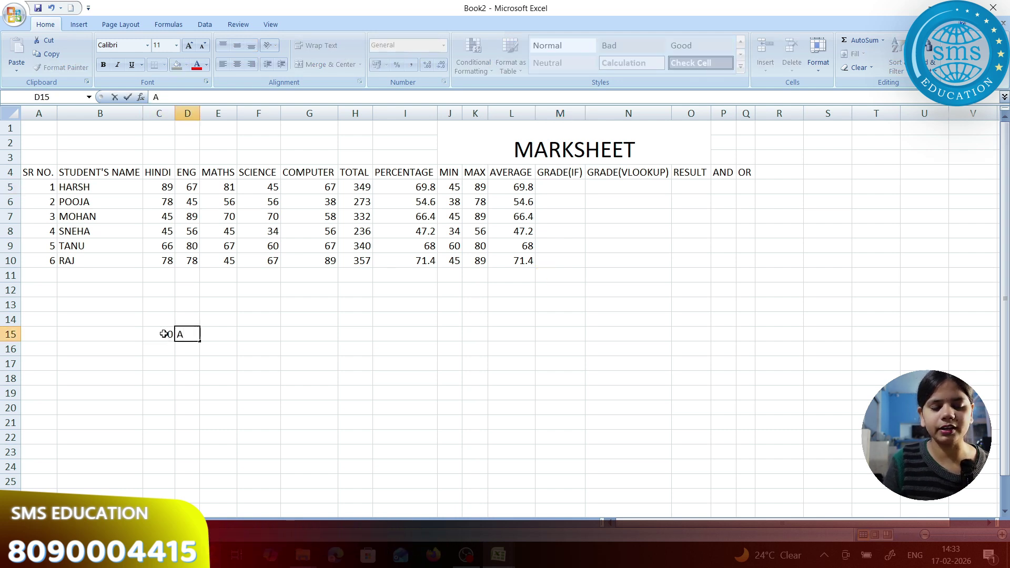
key("Return")
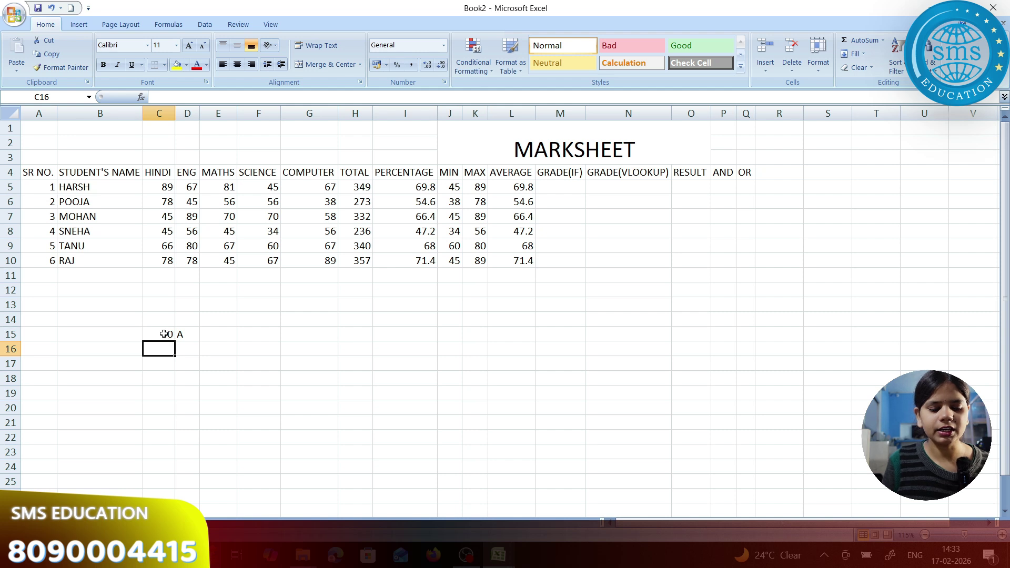
type("70")
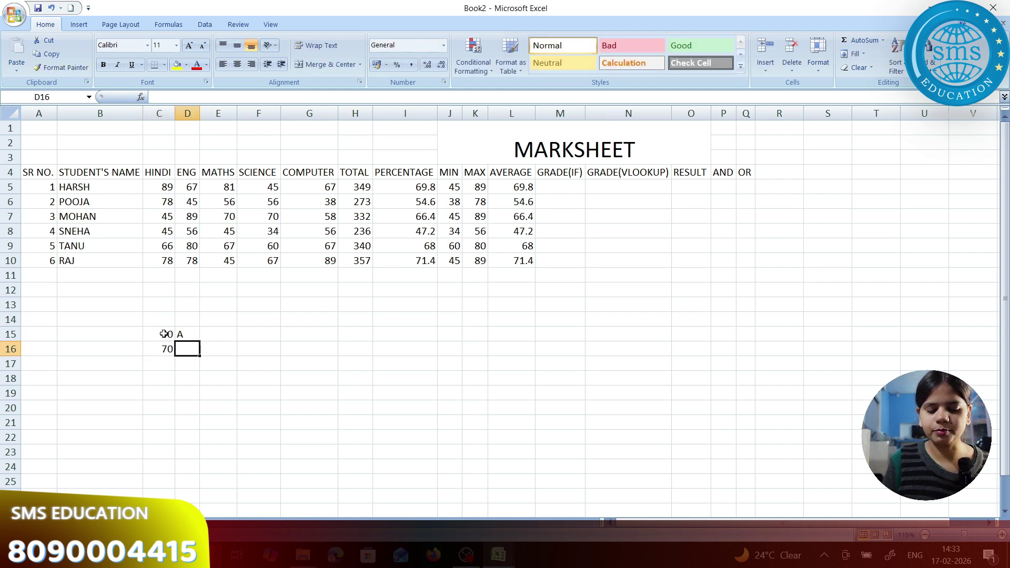
key("Tab")
type("B")
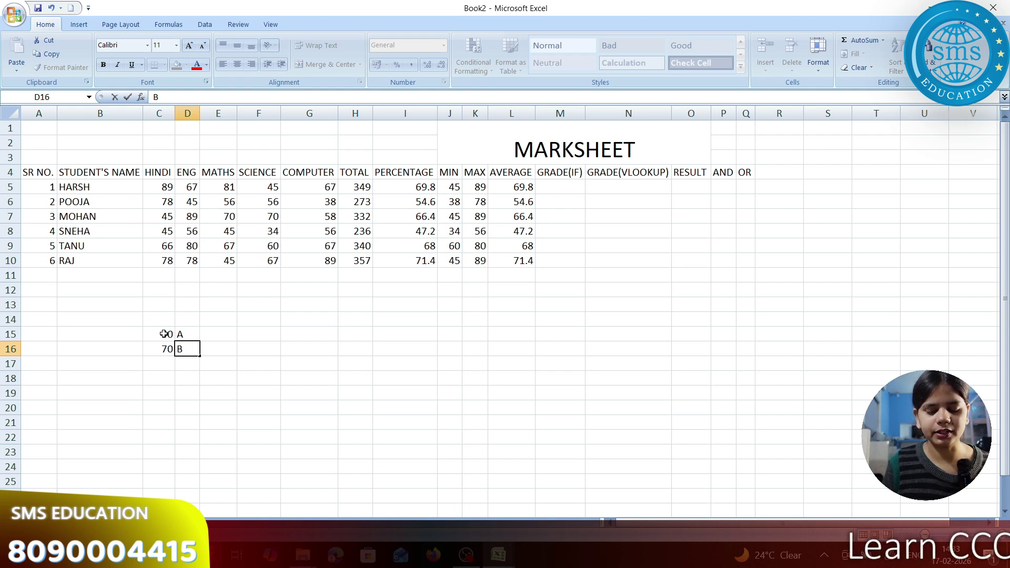
key("Return")
Extend the grade scale with 50 and grade C in C17:D17, and 33 and grade D in C18:D18.
type("50")
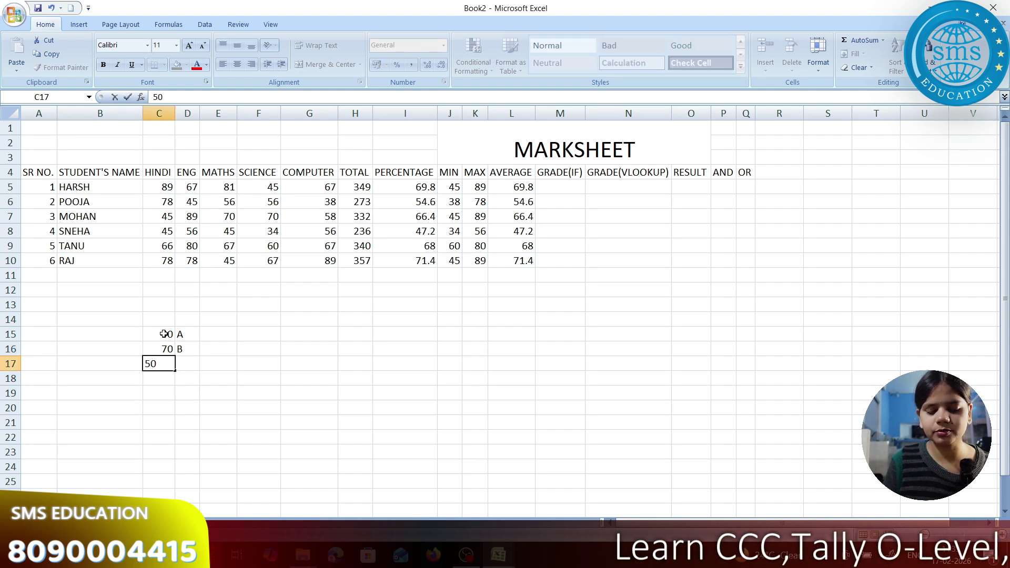
key("Tab")
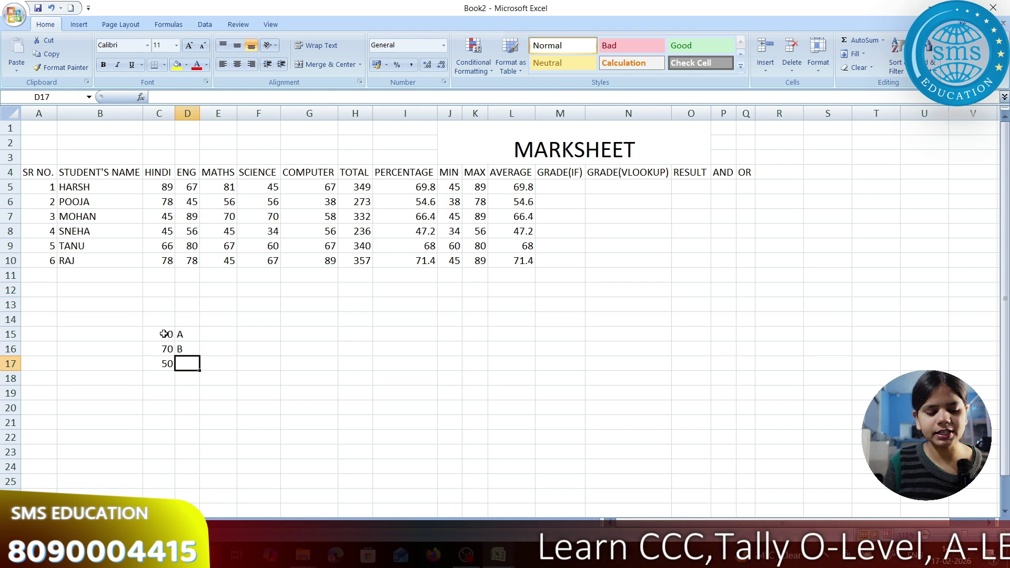
type("C")
key("Return")
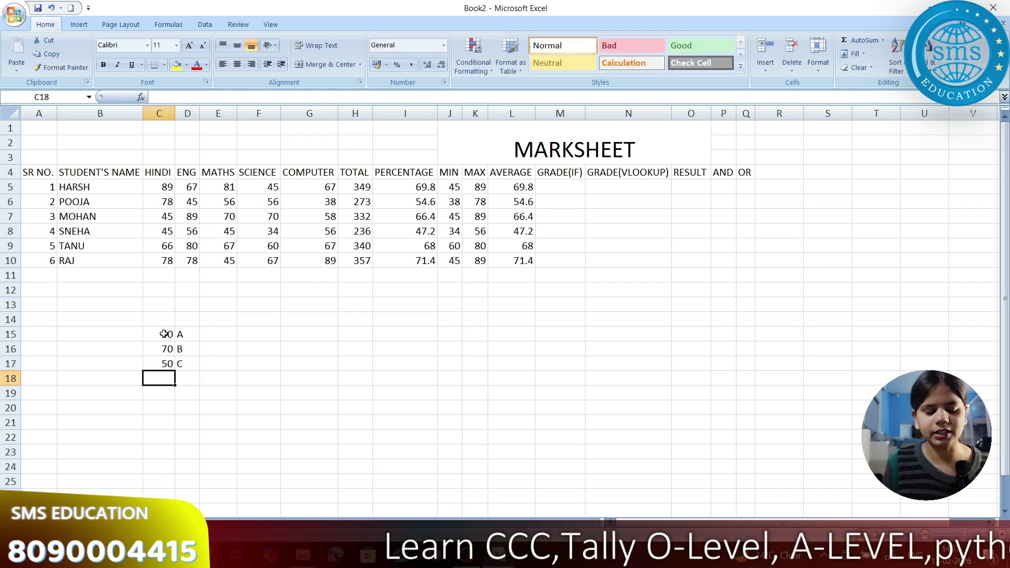
type("33")
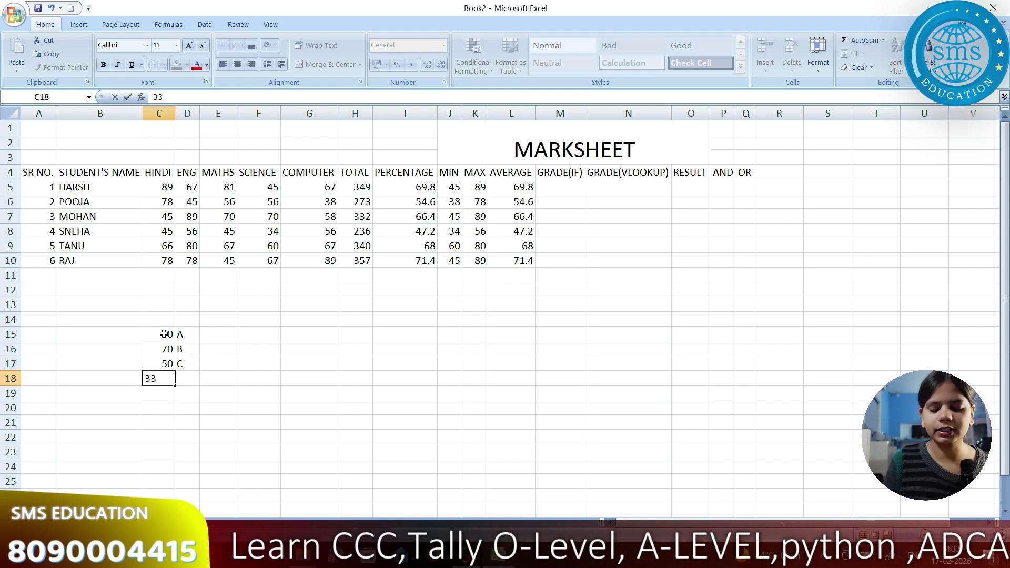
key("Tab")
type("D")
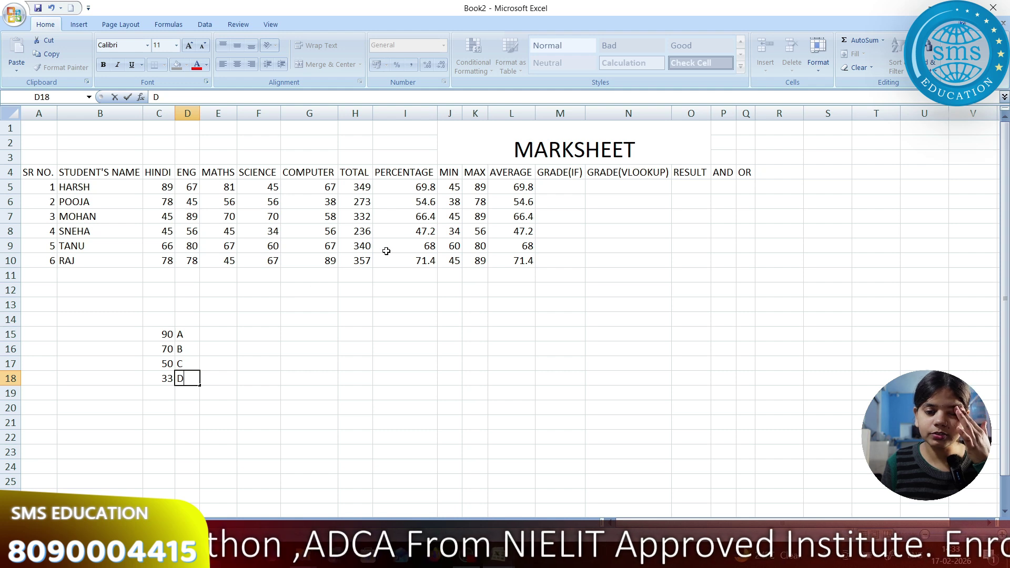
Begin the first student's grade formula in M5 by testing the percentage for grade A: =IF(I5>=90,"A".
left_click(548, 187)
type("=")
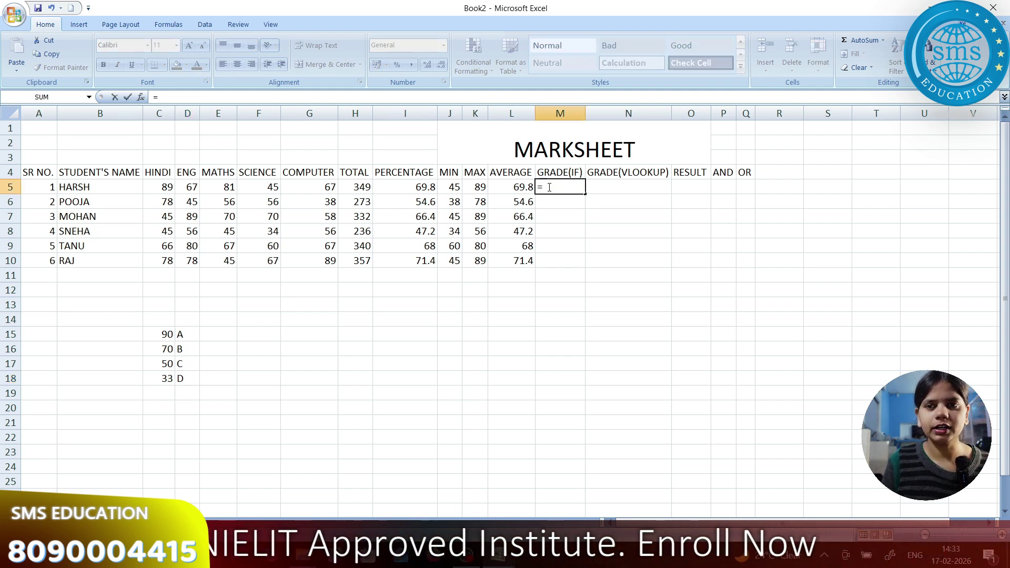
type("IF")
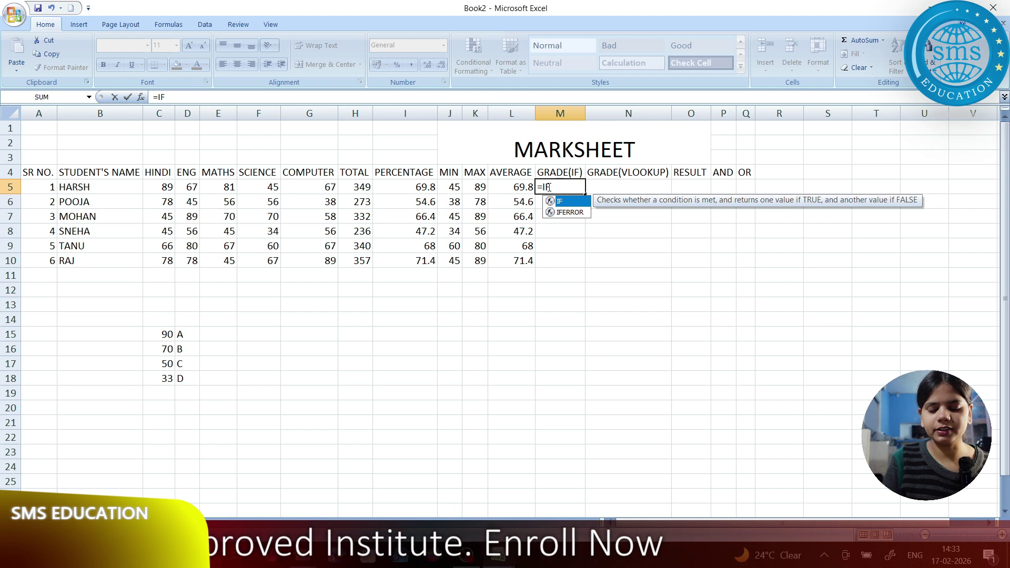
type("(")
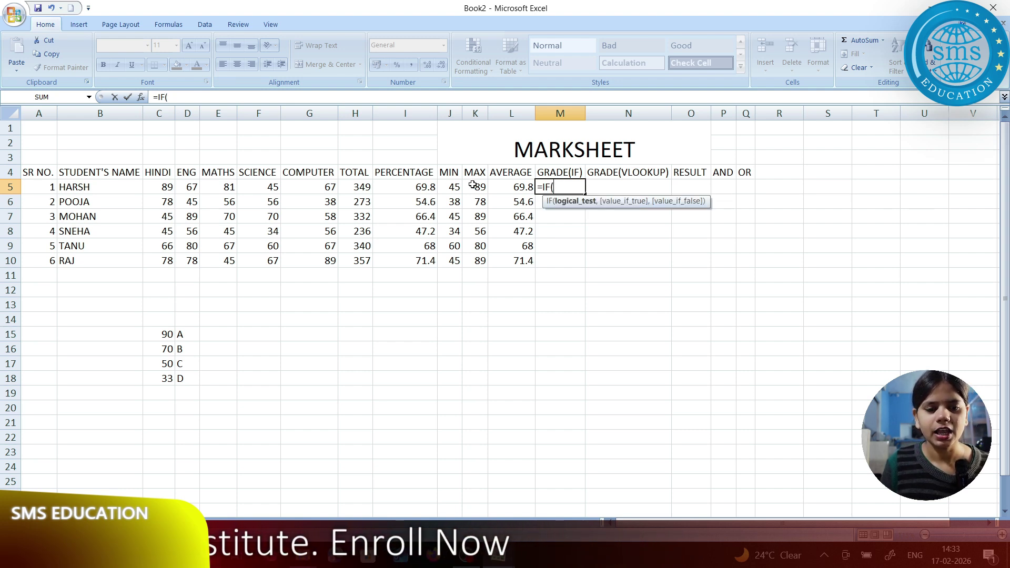
left_click(386, 189)
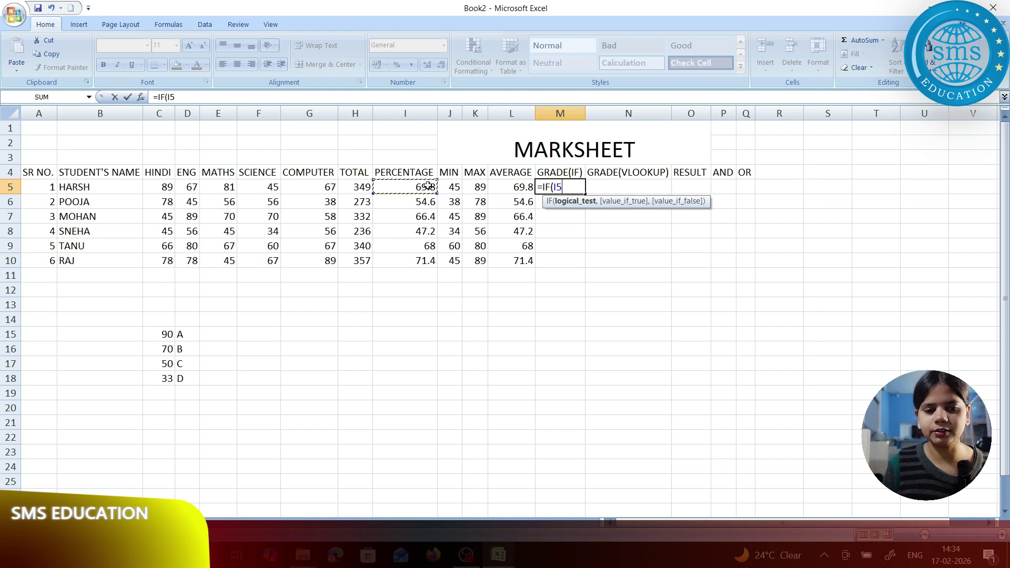
type(">")
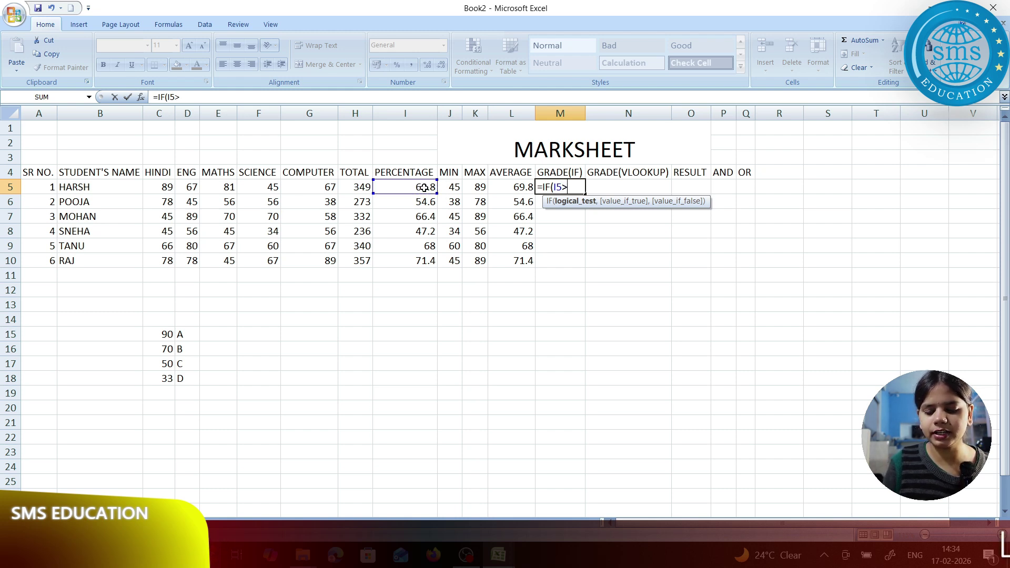
type("=90")
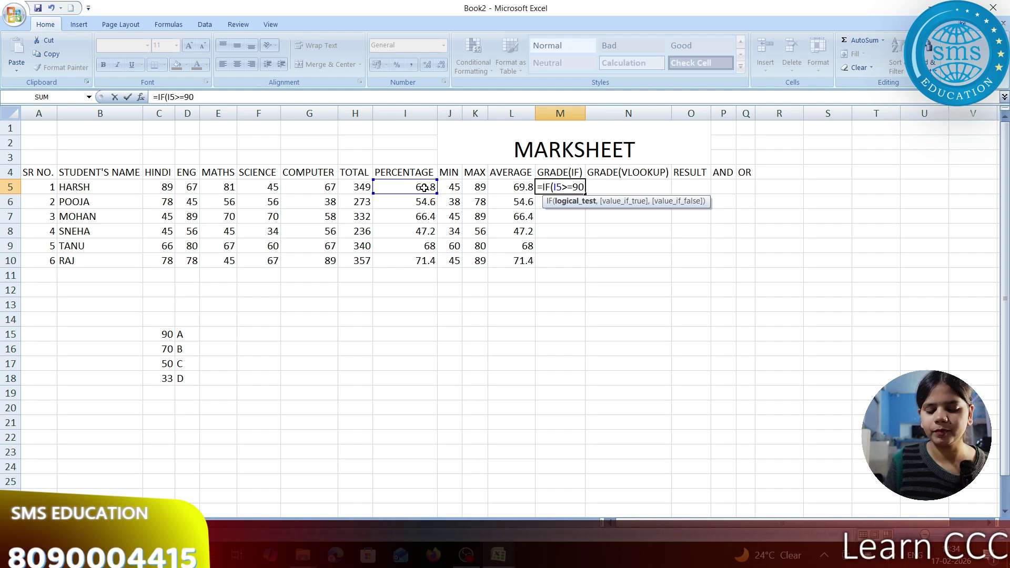
type(",\"A")
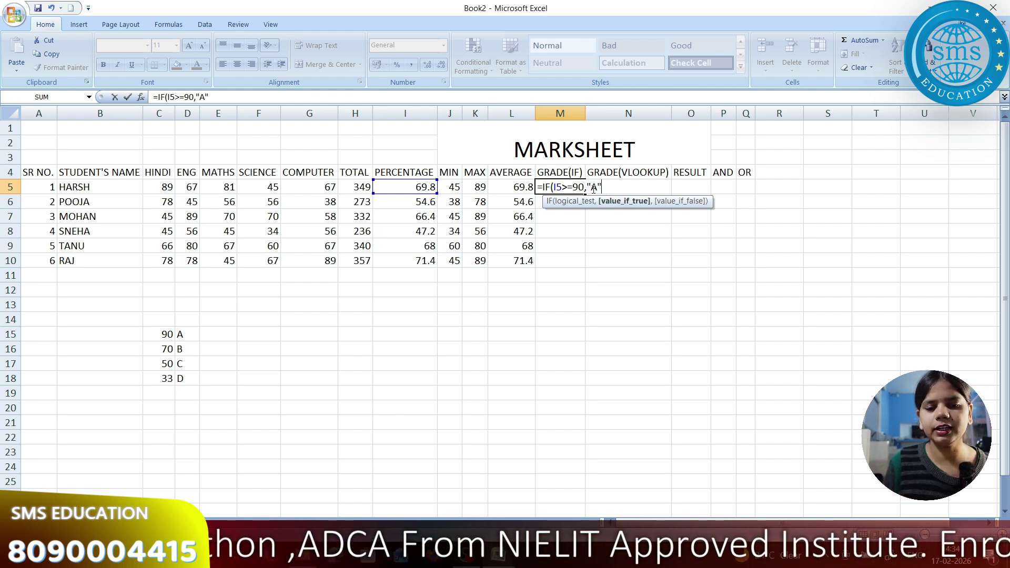
Nest a second condition in the M5 formula that gives grade B: IF(I5>=70,"B".
type(",")
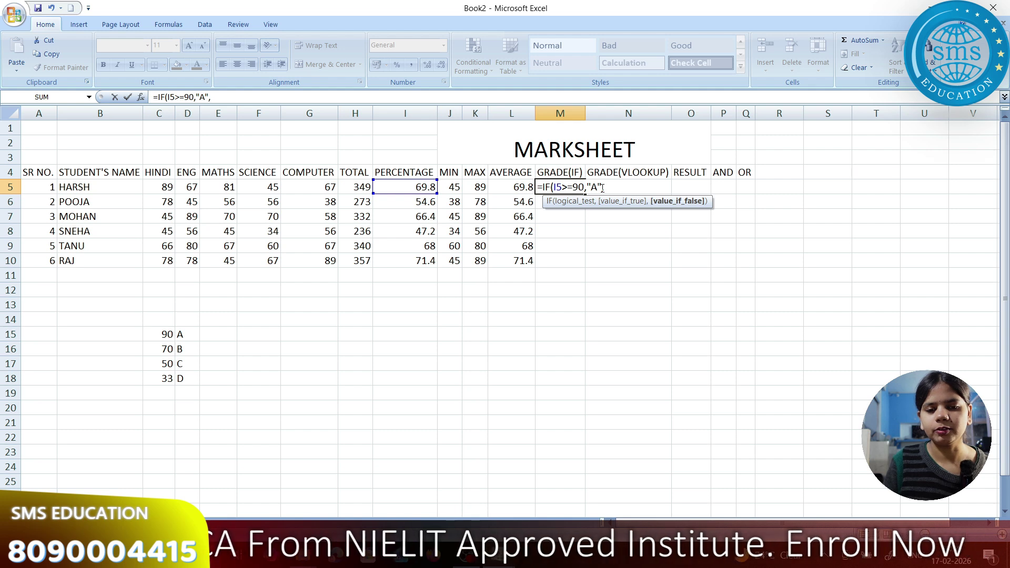
type("IF")
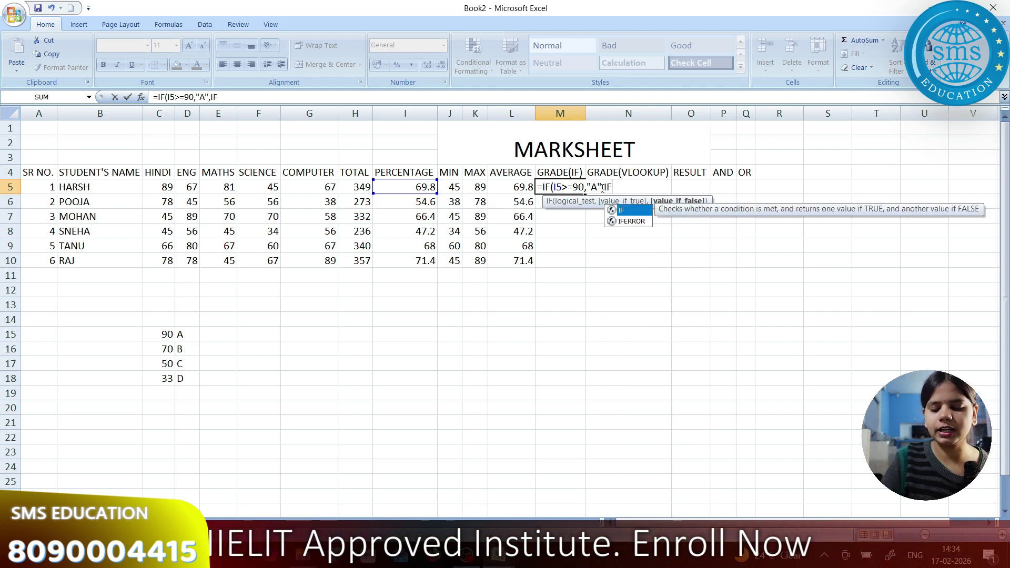
type("(")
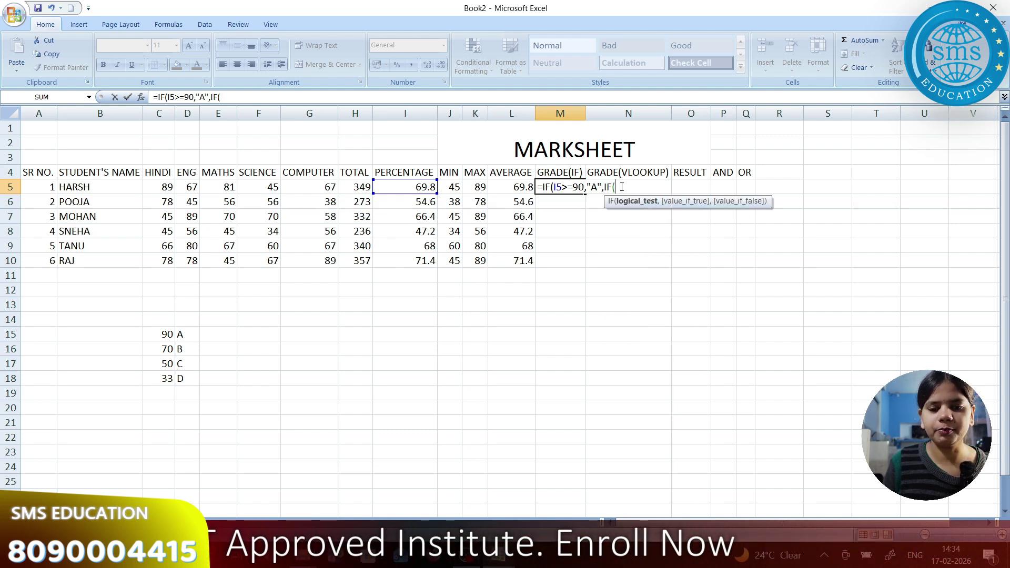
left_click(428, 187)
type(">=")
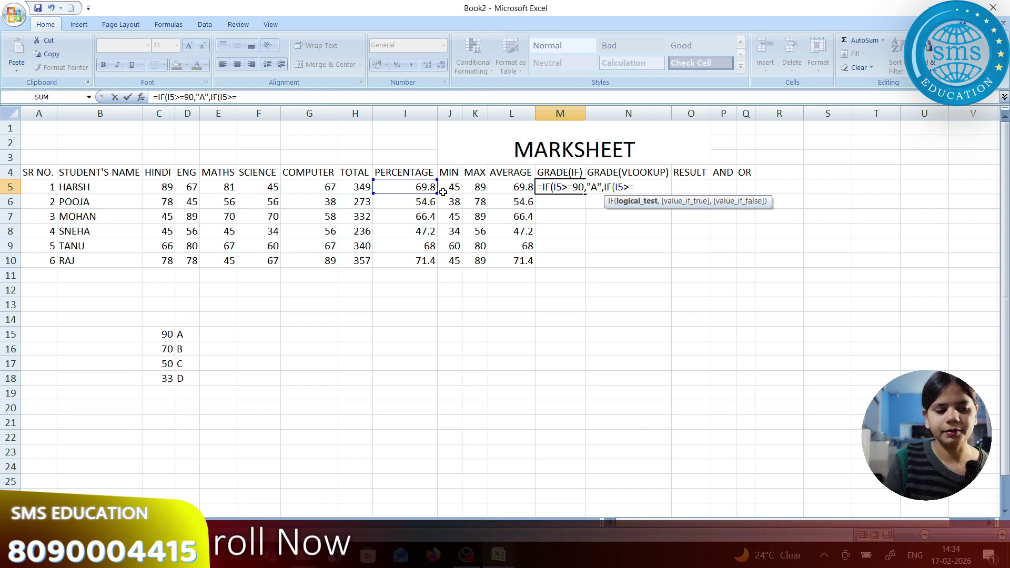
type("70,")
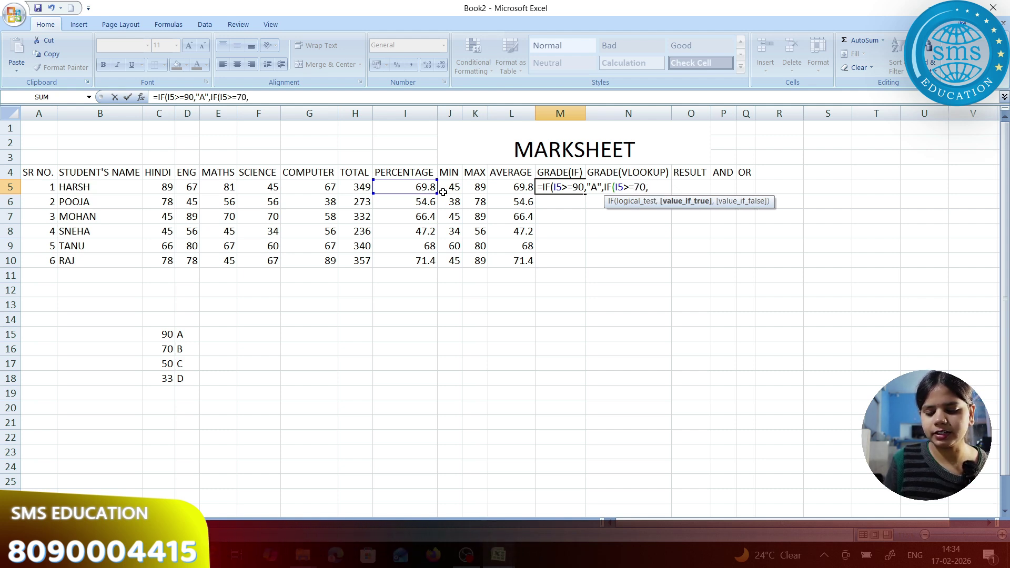
type("\"")
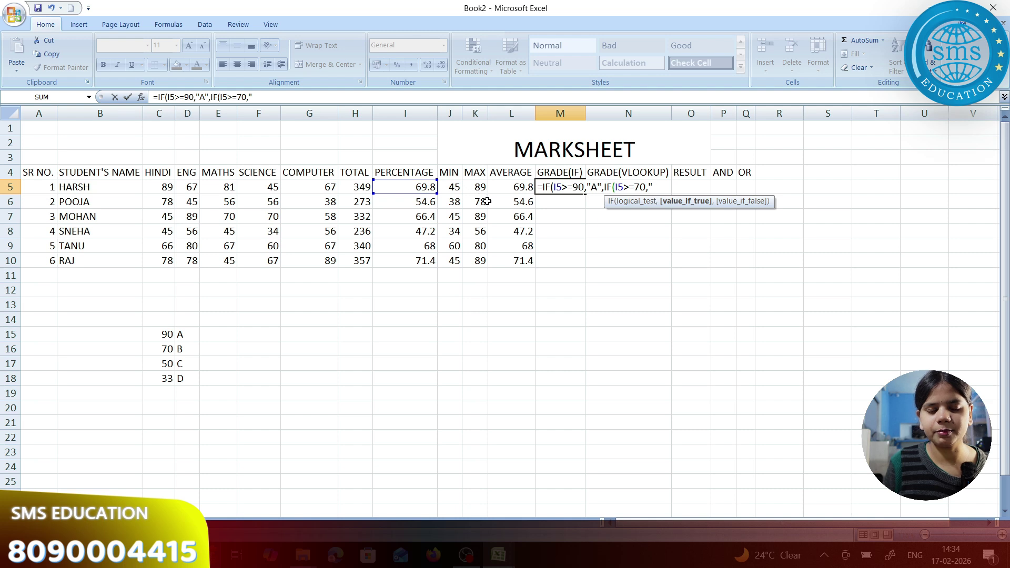
type("B\"")
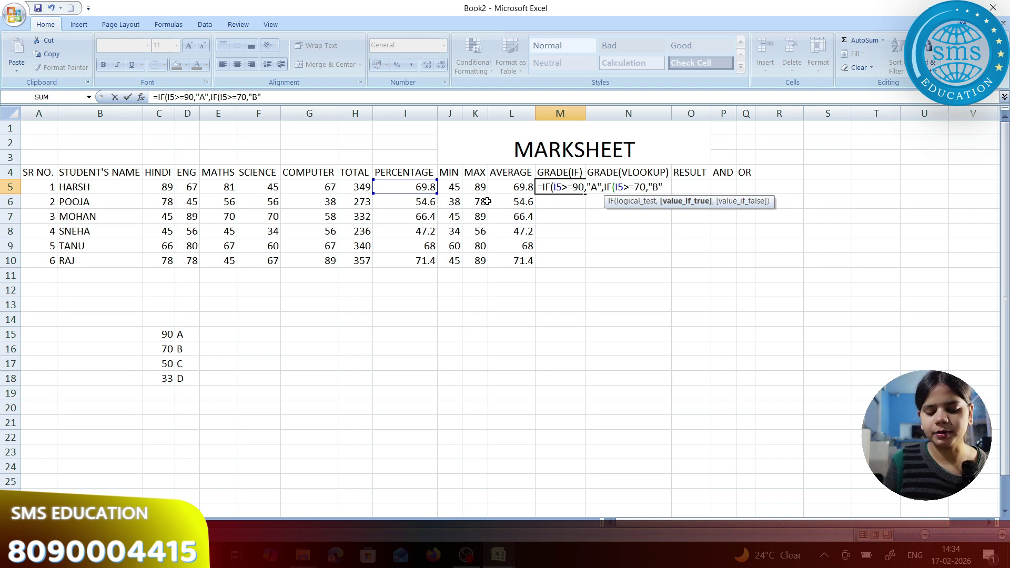
Nest a third condition in the M5 formula that gives grade C: IF(I5>=50,"C".
type(",")
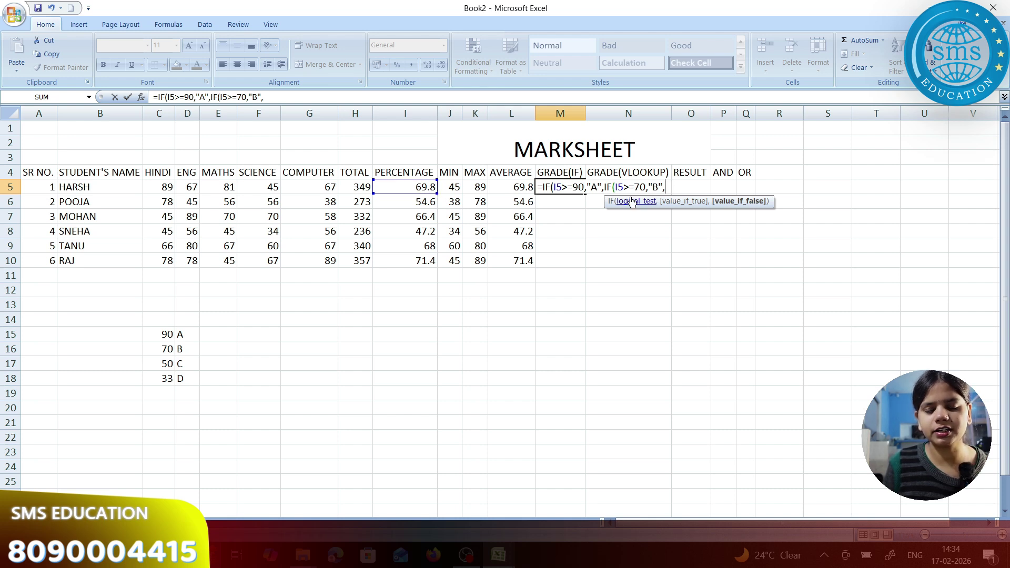
type("IF")
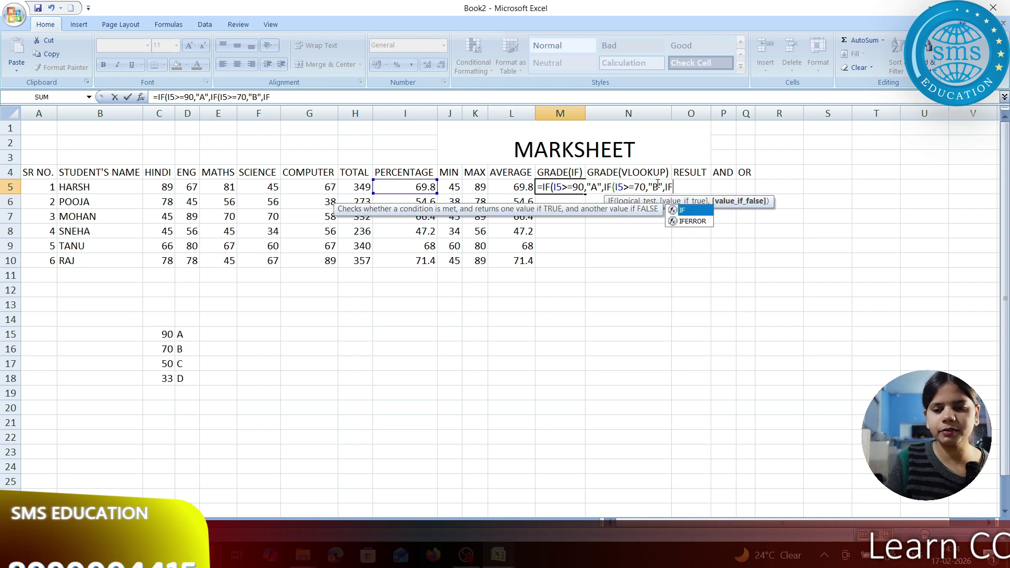
type("(")
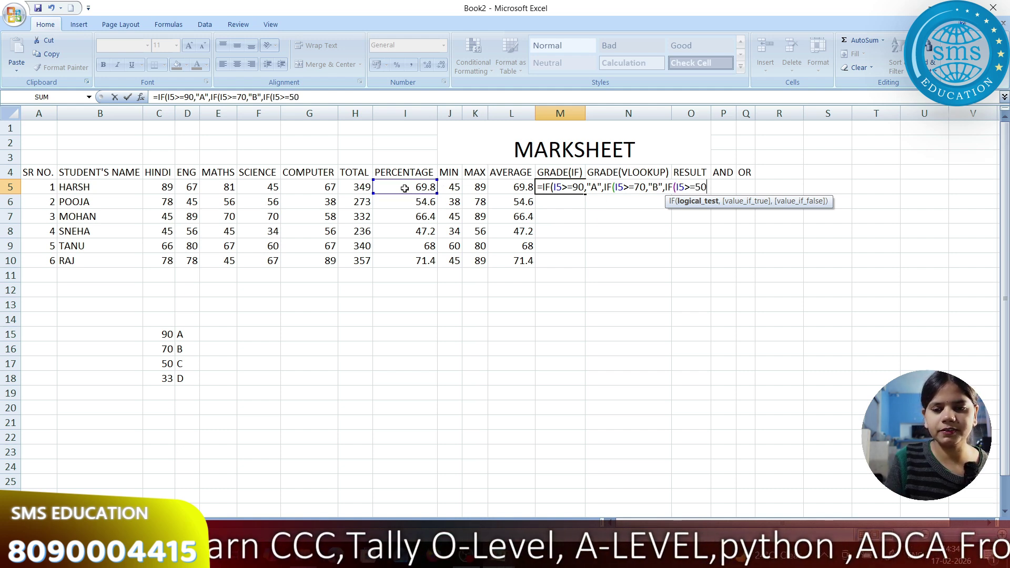
type(">=50,\"")
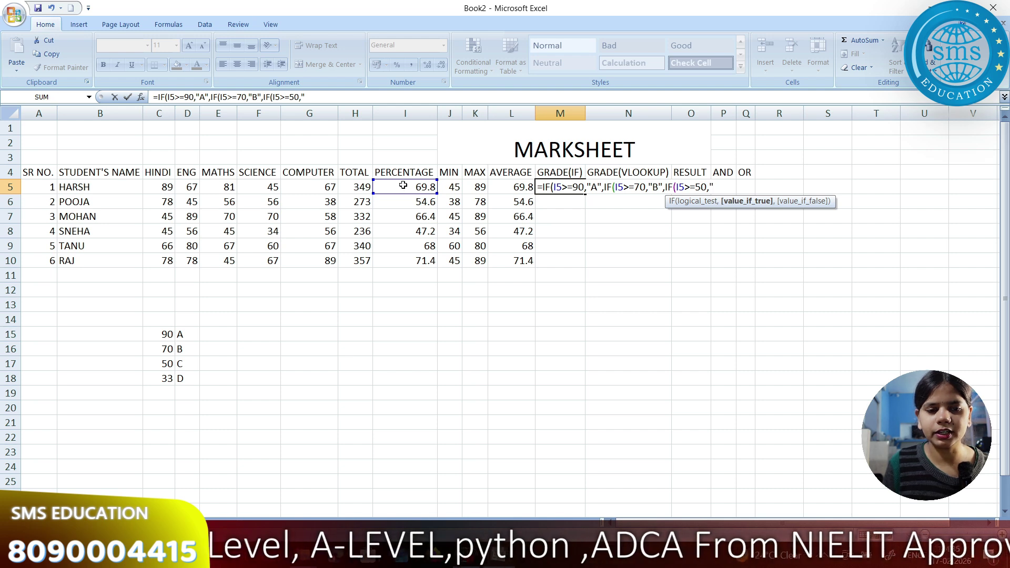
type("C\",")
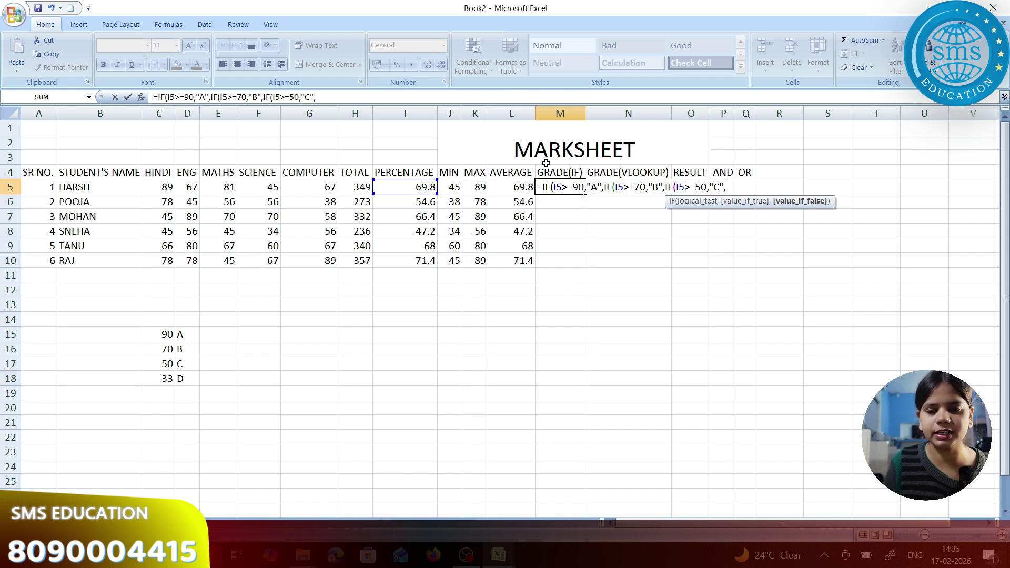
Complete the M5 formula with IF(I5>=33,"D","F") and all closing parentheses, and fill it down to M10.
type("IF(I5>")
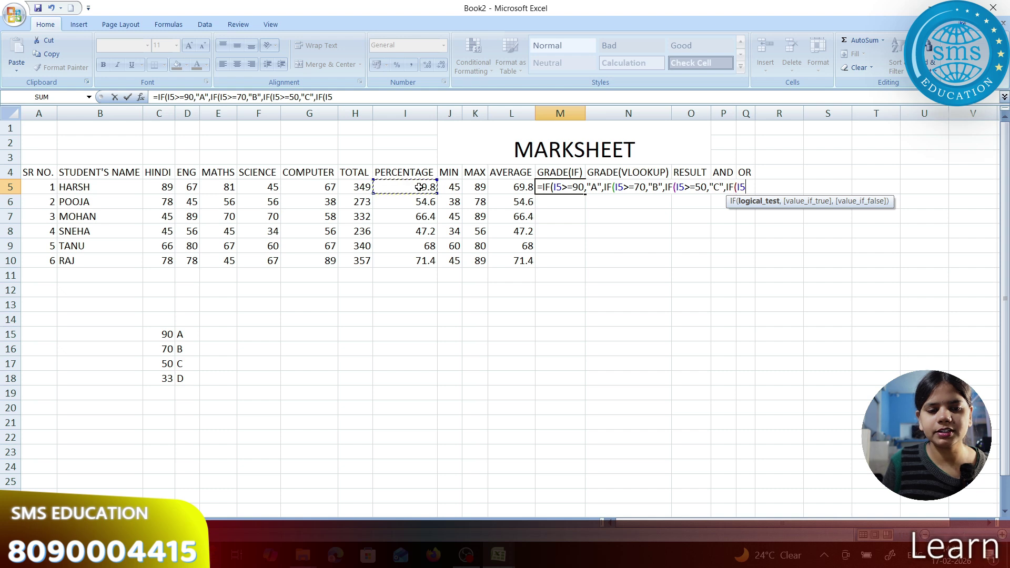
type("=33")
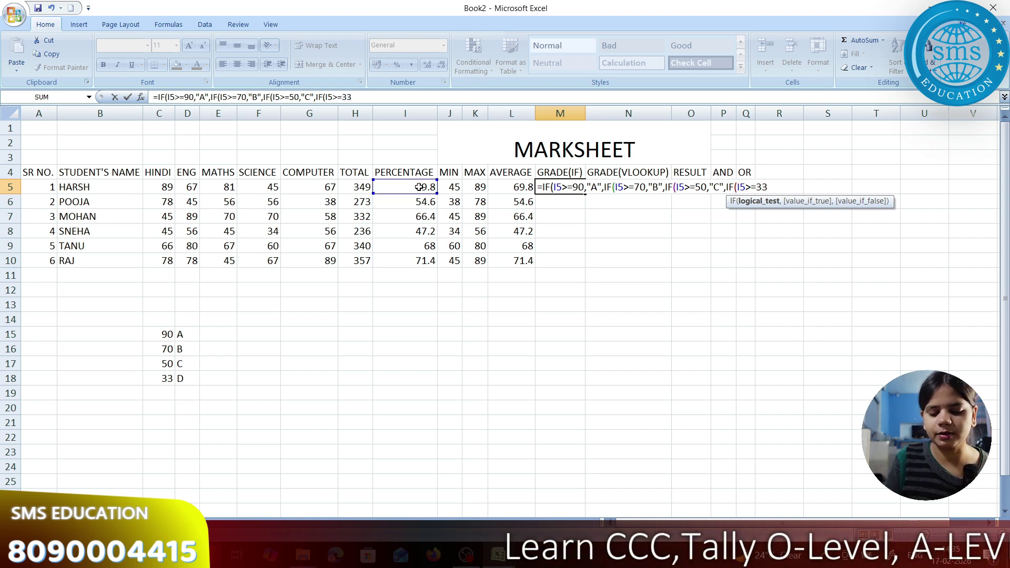
type(",")
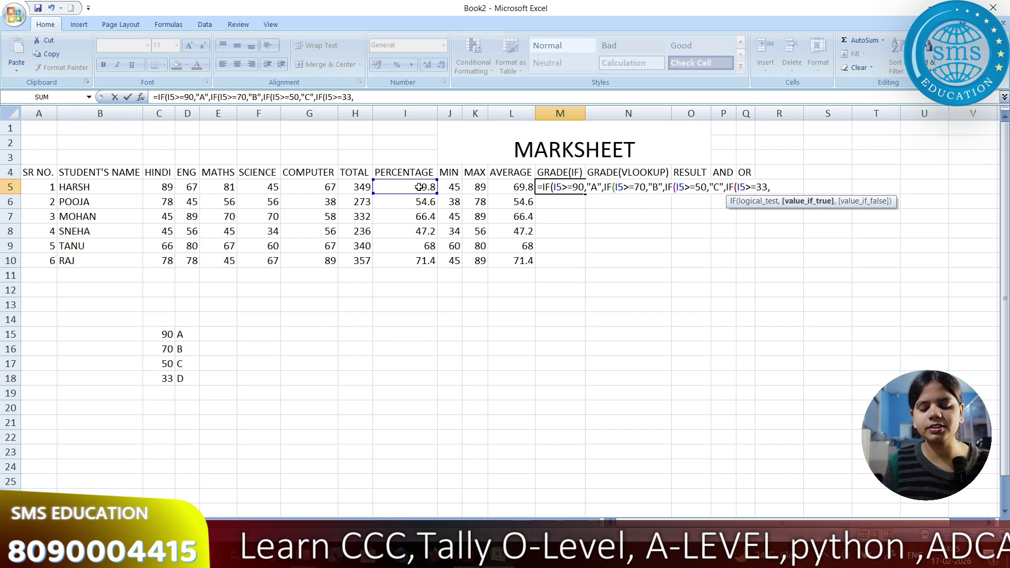
type("\"")
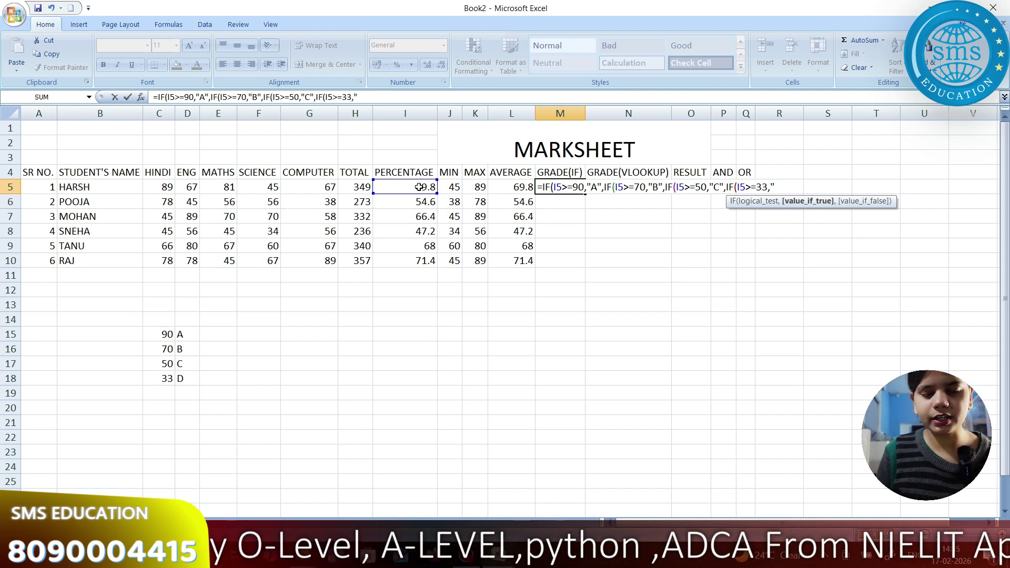
type("D\",")
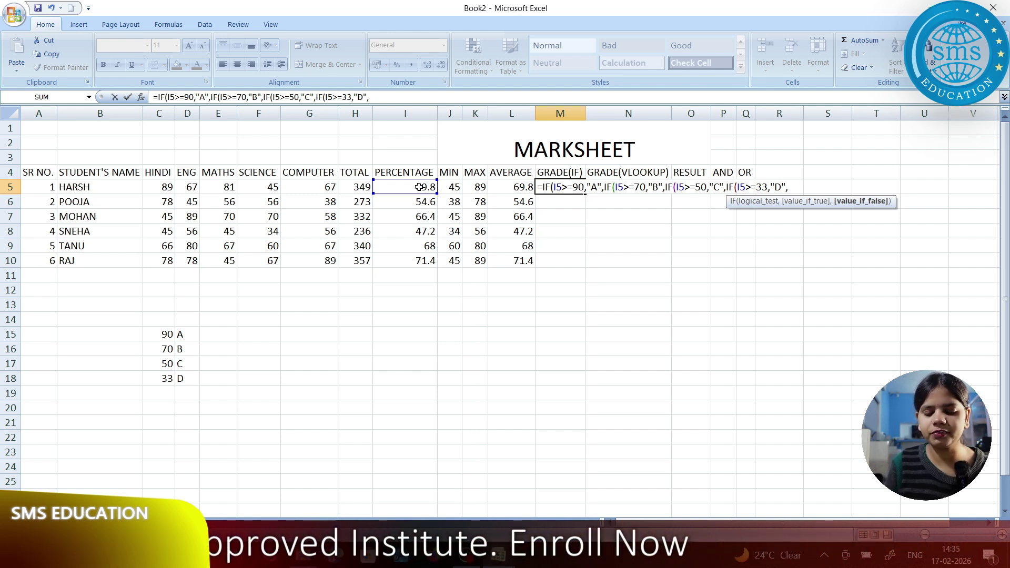
type("\"F")
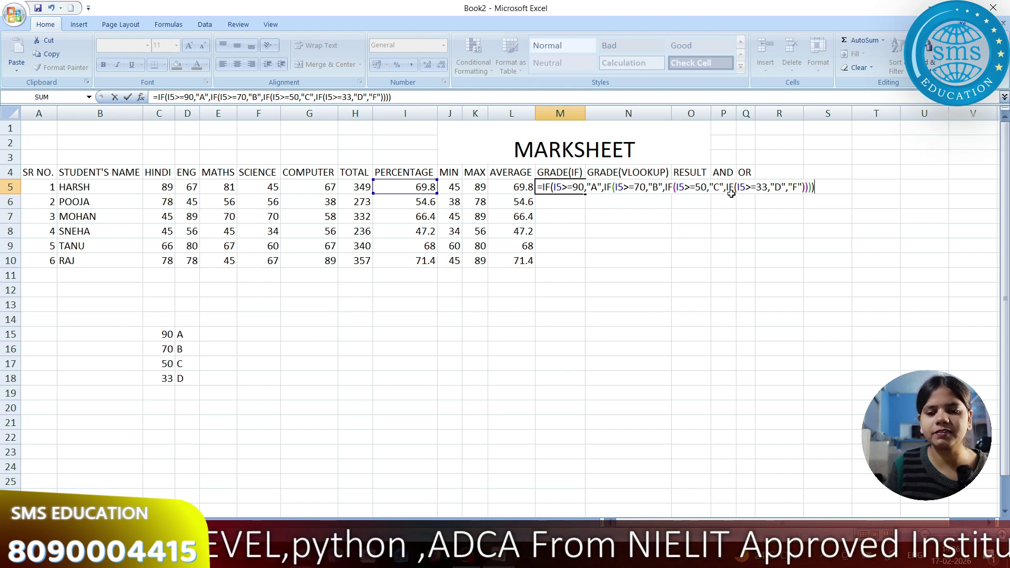
key("Return")
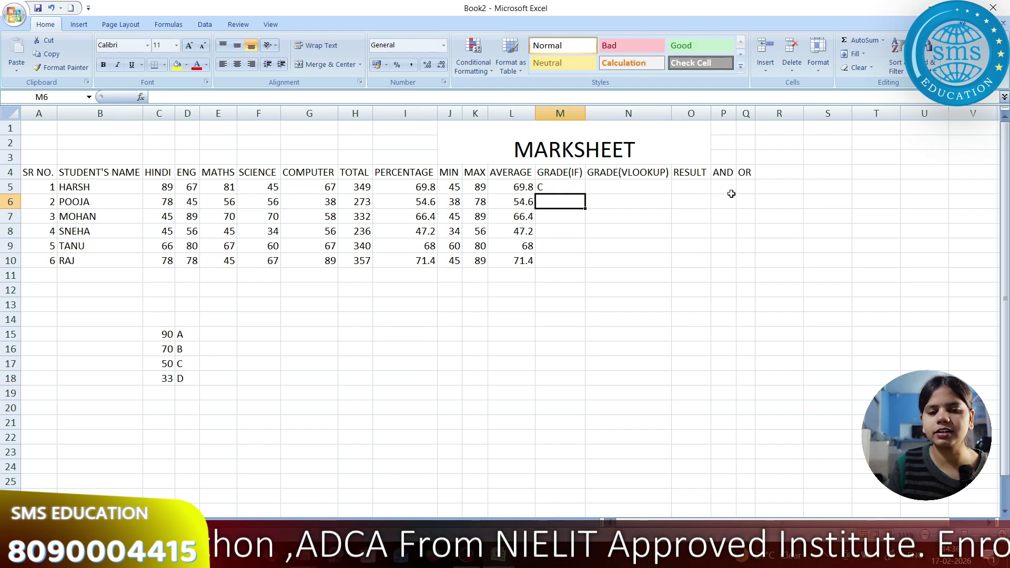
left_click(550, 185)
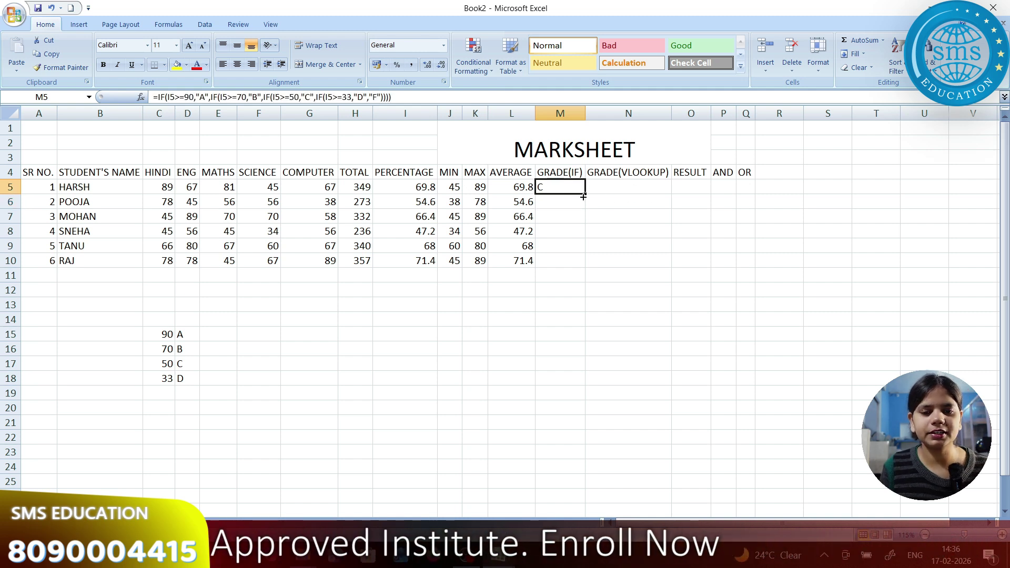
left_click_drag(583, 196, 590, 265)
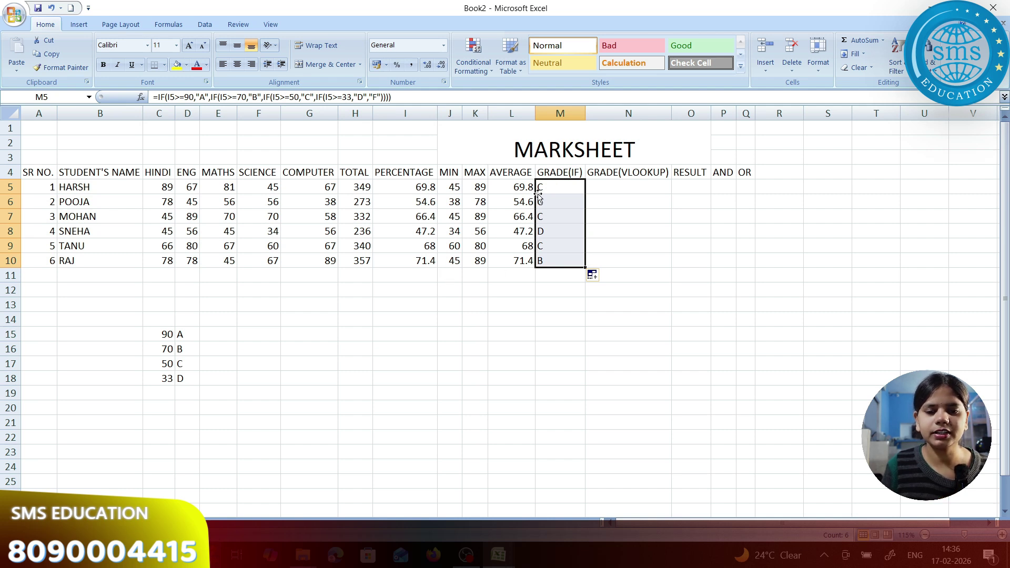
Delete the grade scale in C15:D18 below the marks.
left_click_drag(155, 335, 182, 362)
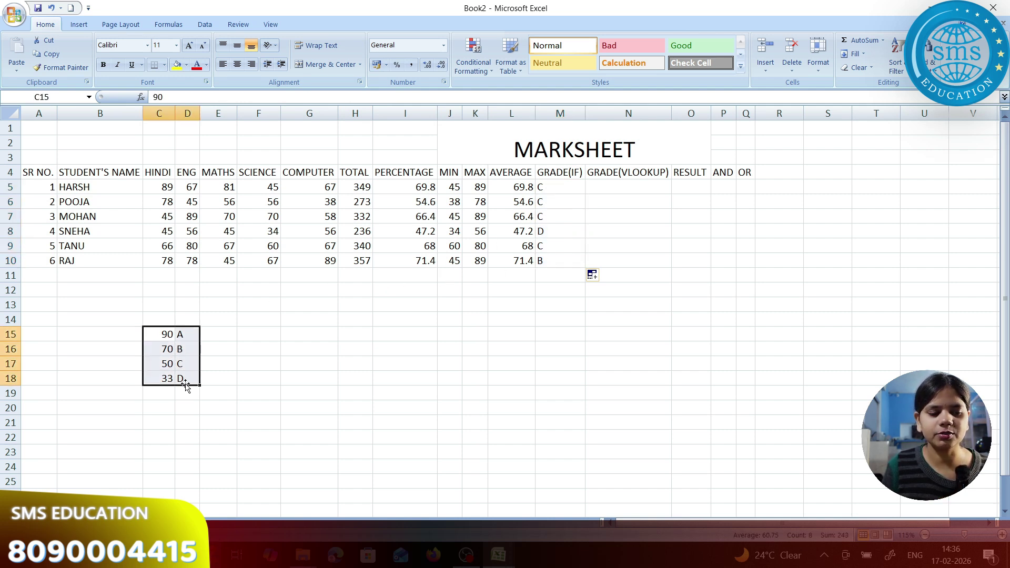
key("Delete")
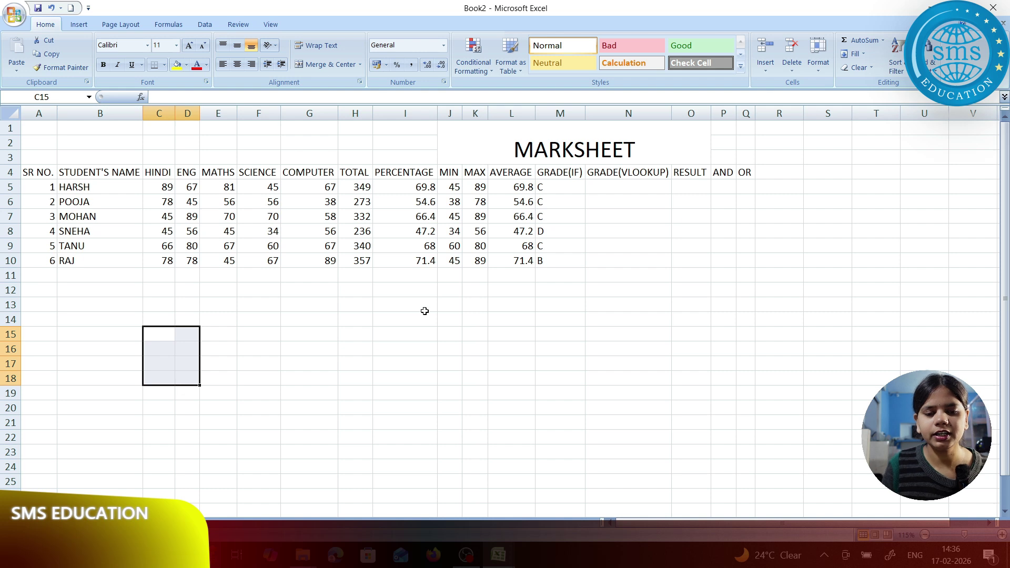
left_click(446, 307)
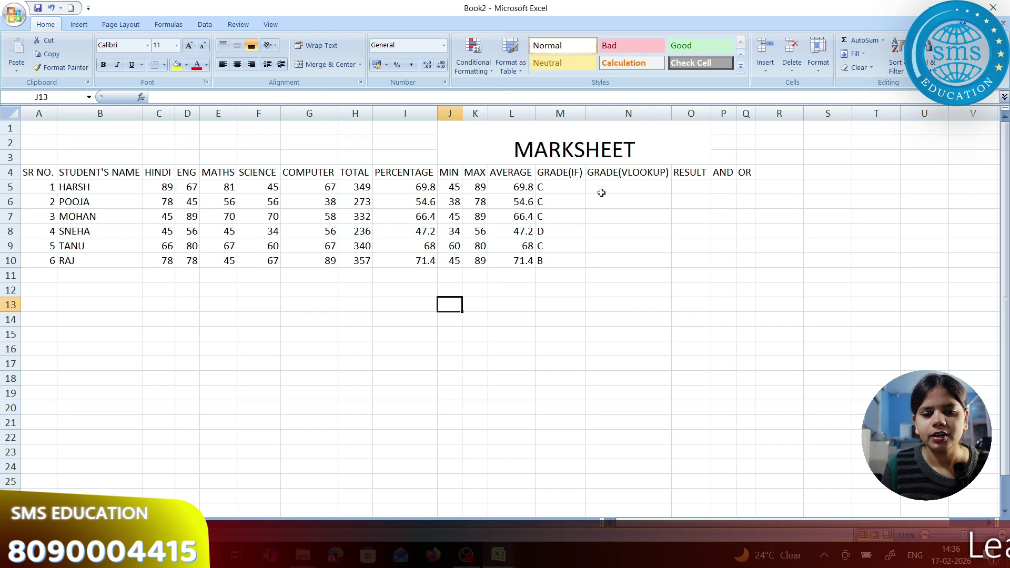
Enter the first two rows of the VLOOKUP grade scale in M12:N13: 33 with D and 50 with C.
left_click(570, 293)
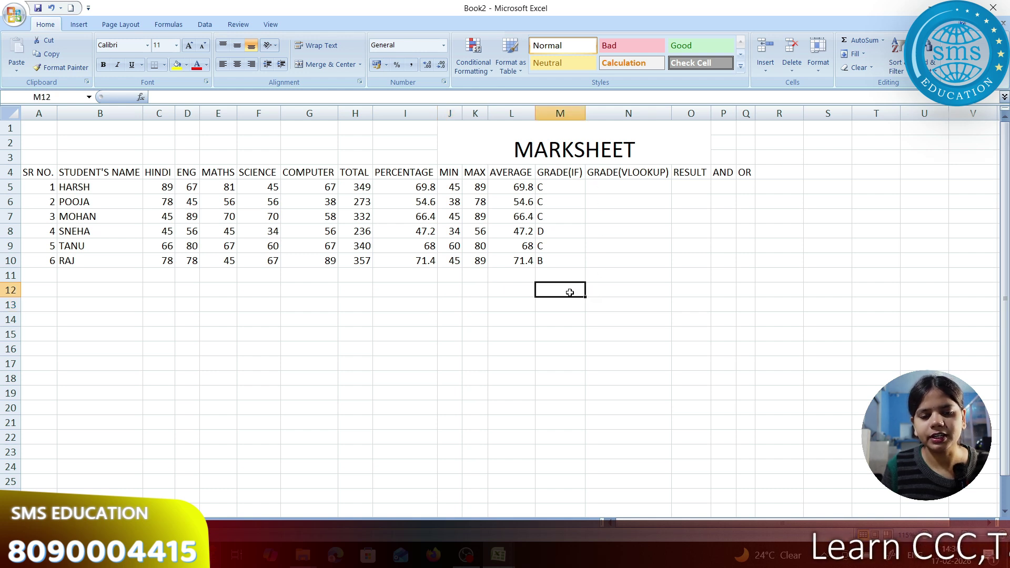
type("33")
key("Tab")
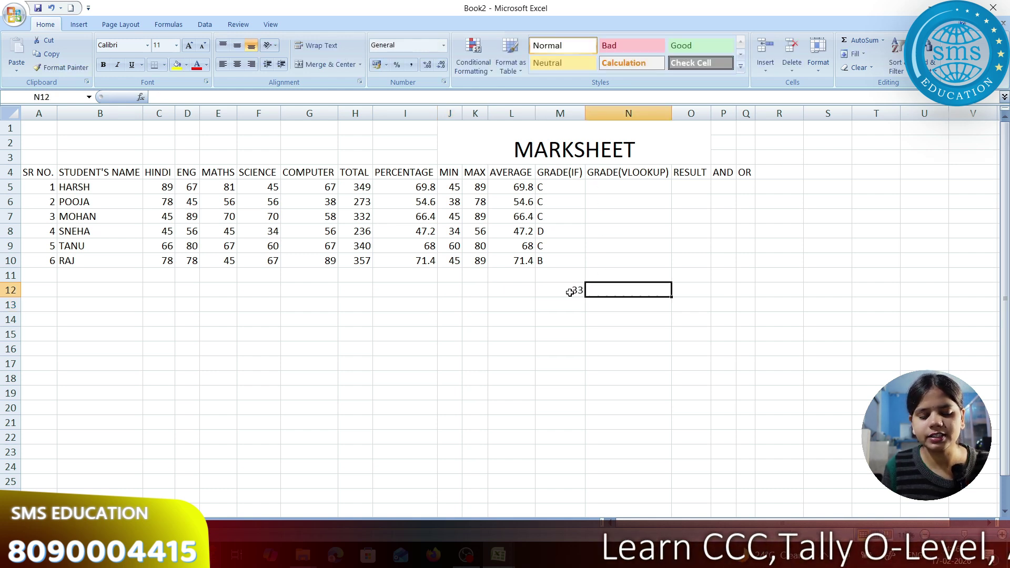
type("D")
key("Return")
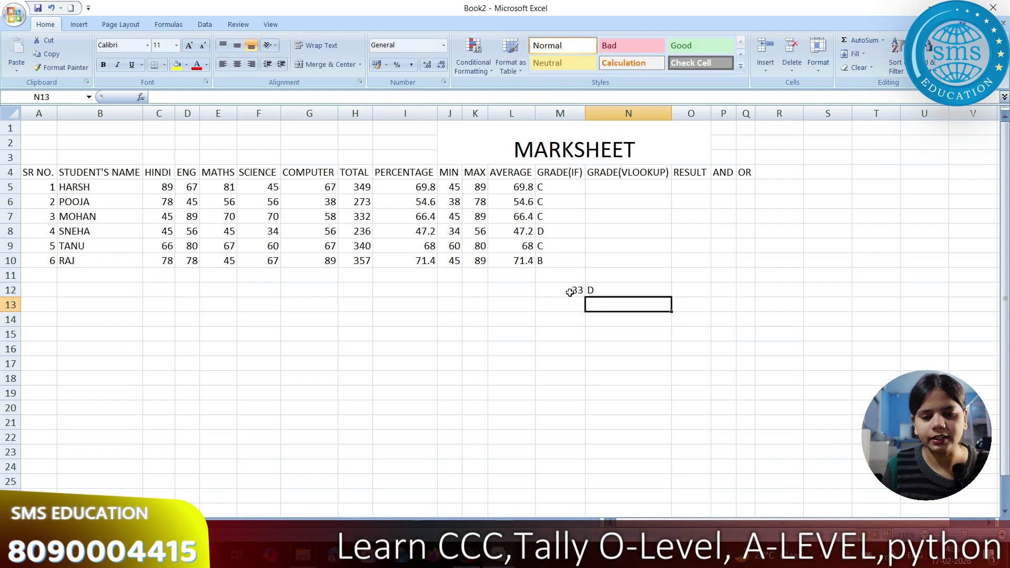
key("F2")
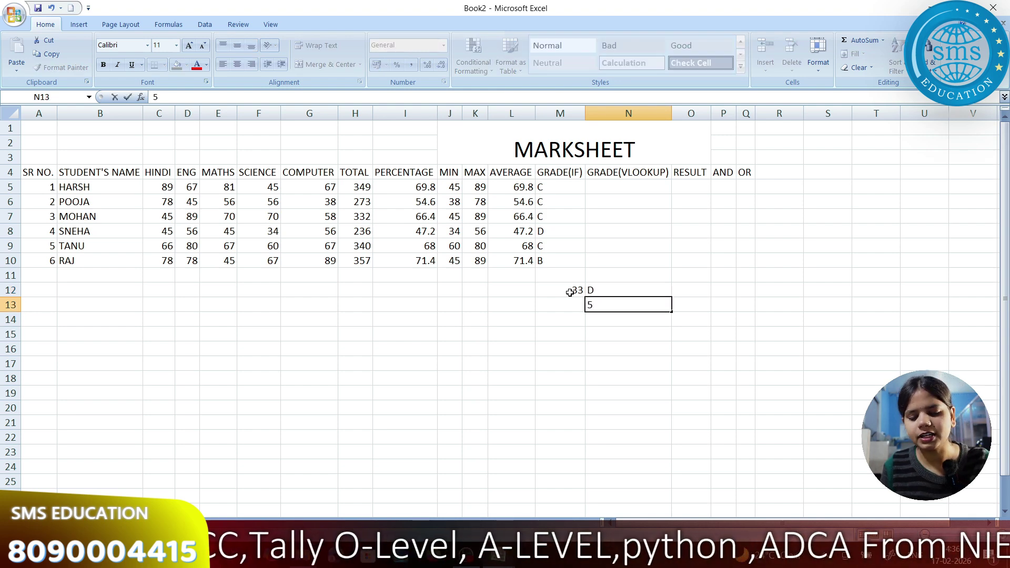
key("Escape")
key("Left")
type("50")
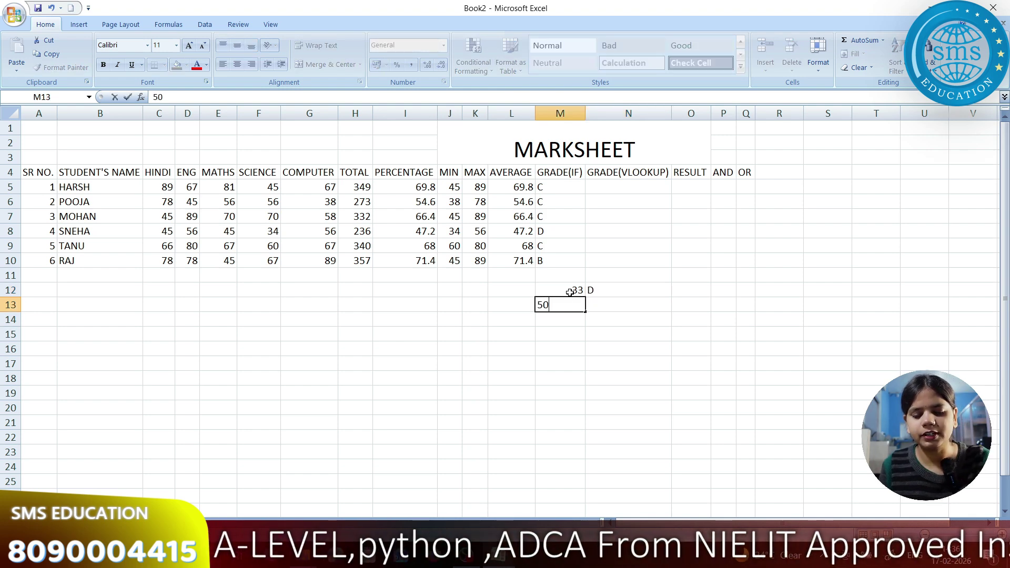
key("Tab")
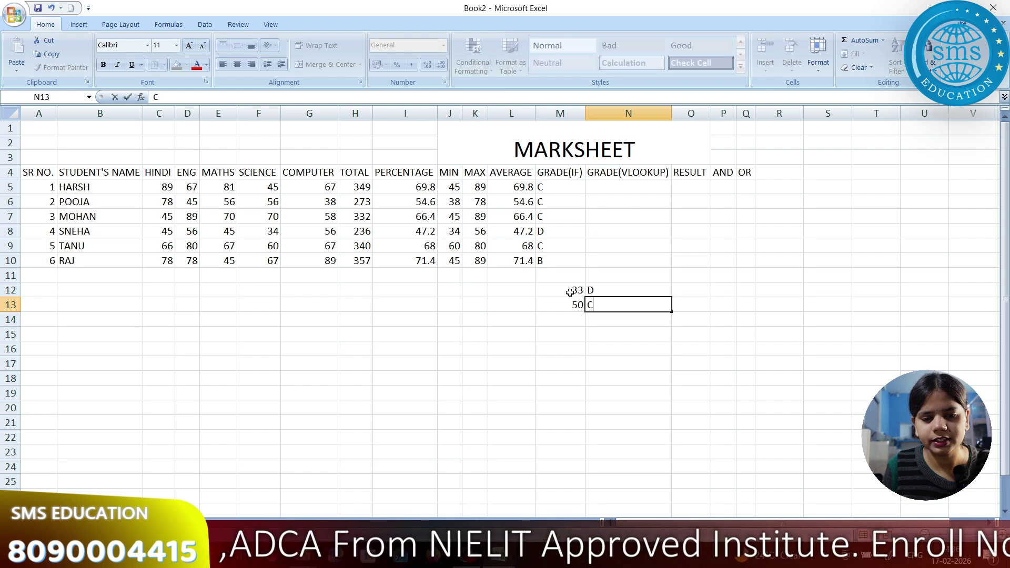
type("C")
key("Return")
Add the remaining grade scale rows in M14:N15: 70 with B and 90 with A.
type("70")
key("BackSpace")
key("BackSpace")
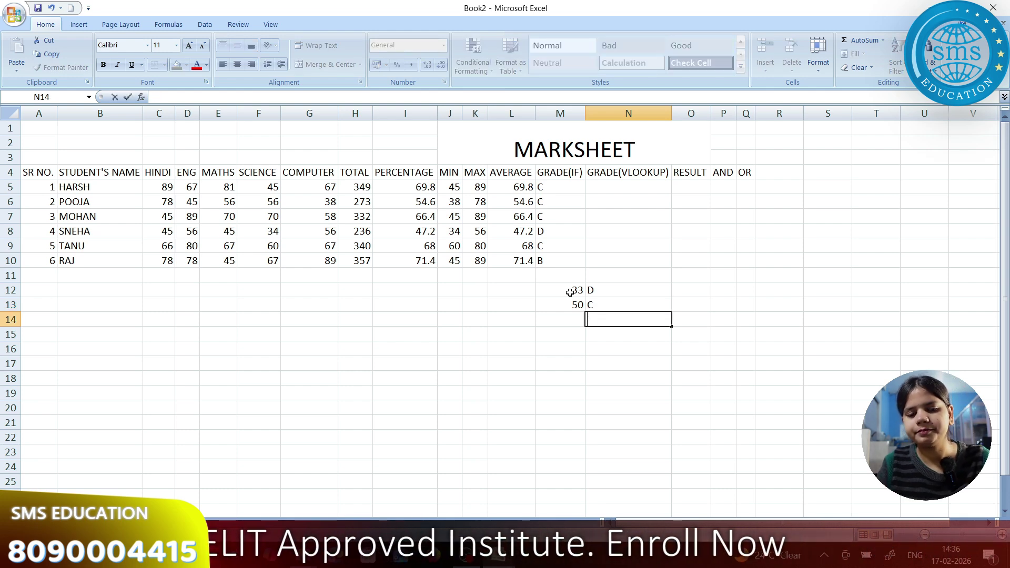
key("Escape")
key("Left")
type("70")
key("Tab")
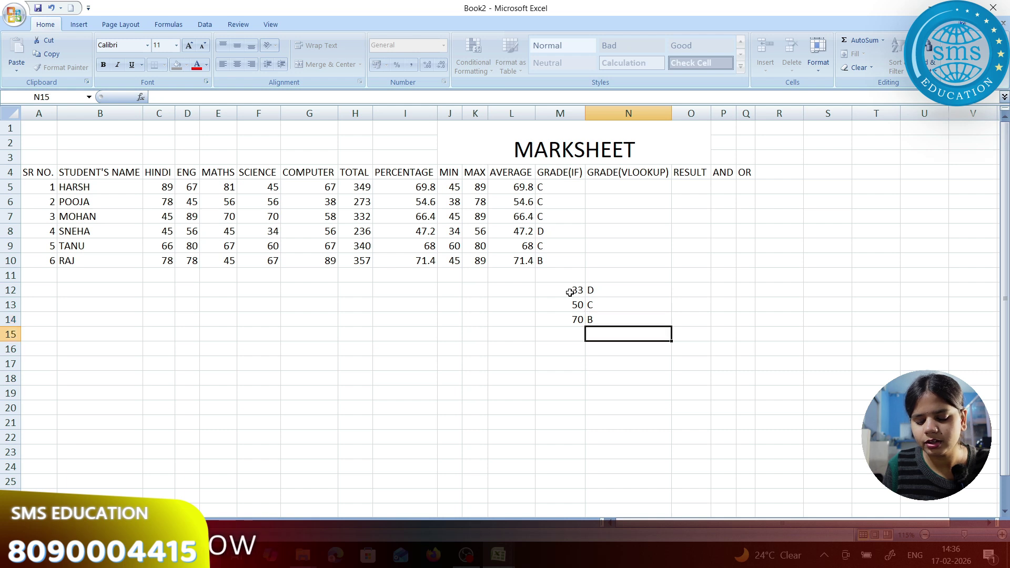
type("A")
key("Left")
type("9")
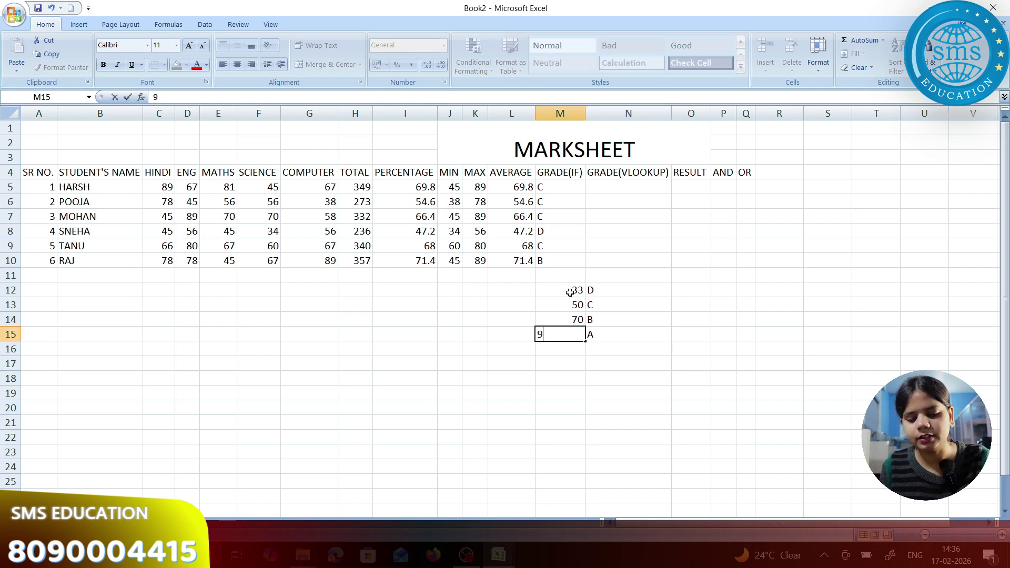
left_click(634, 279)
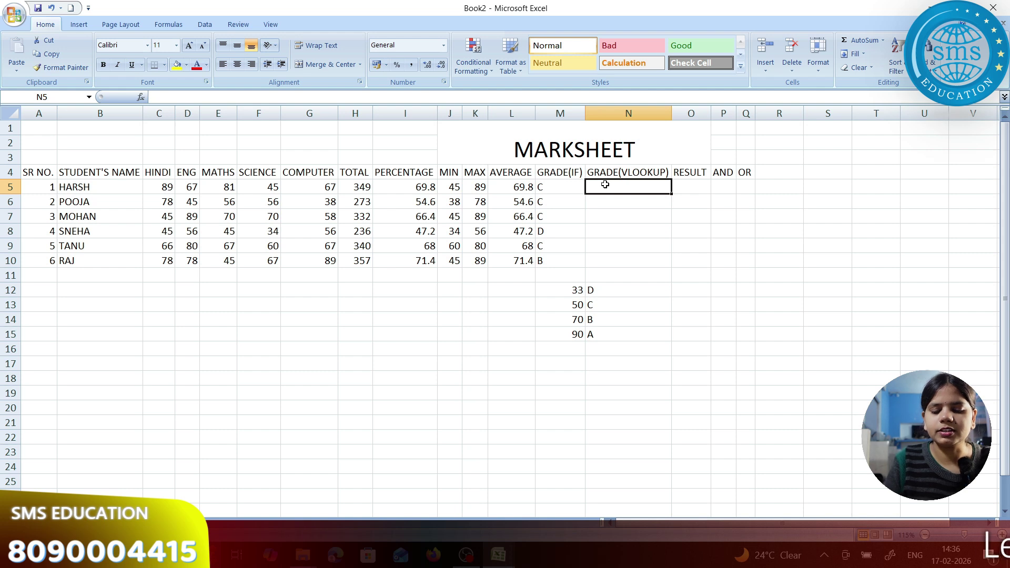
Begin a VLOOKUP formula in N5 with the percentage in I5 as the lookup value.
type("=VLOO")
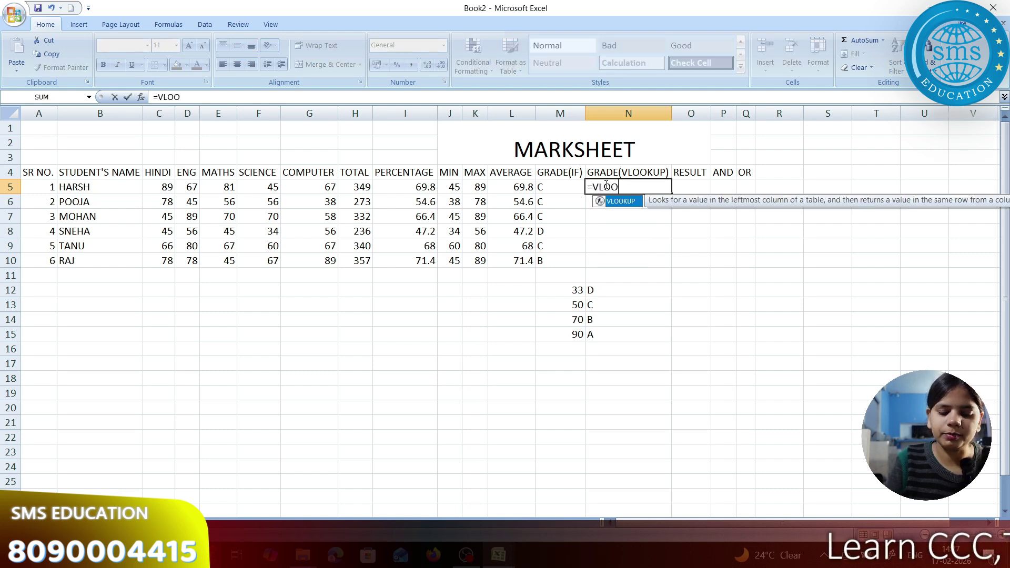
type("KUP(")
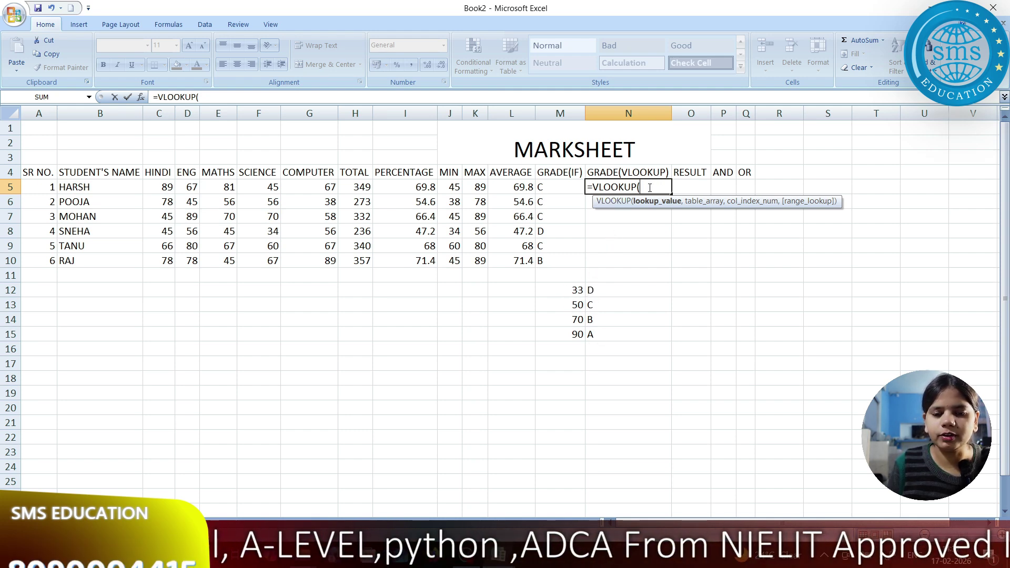
left_click(420, 187)
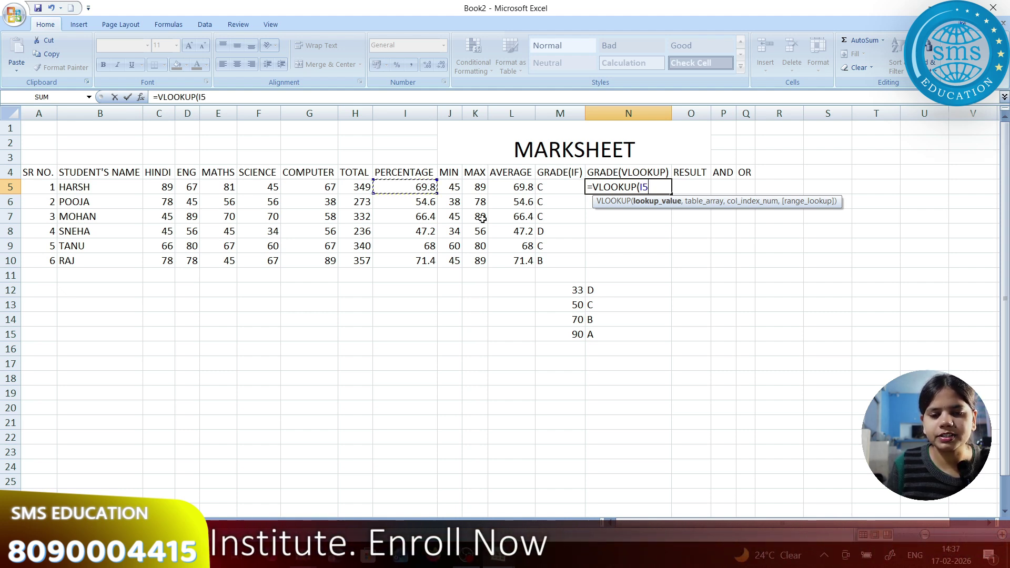
type(",")
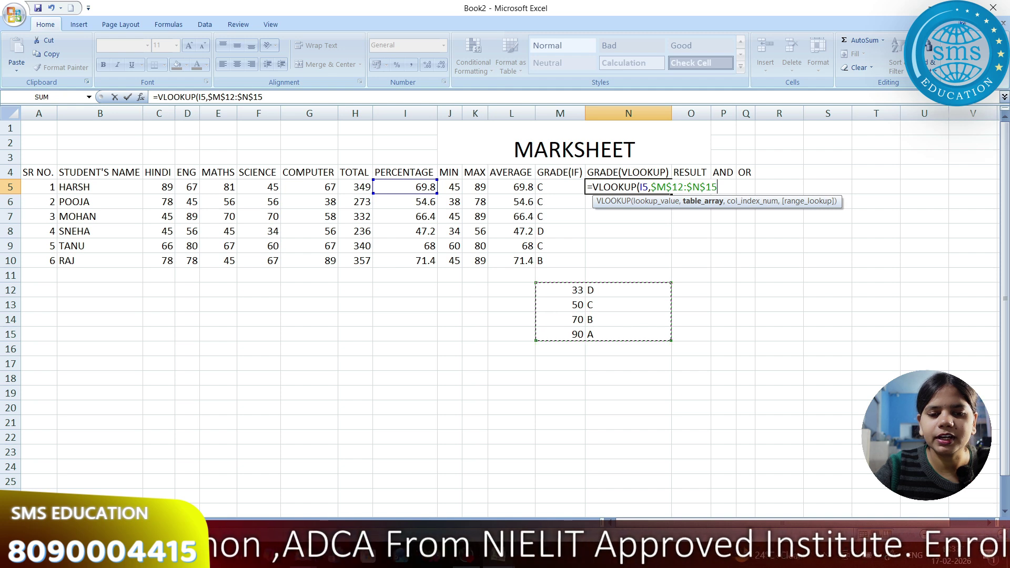
Complete the N5 VLOOKUP with table array $M$12:$N$15 and column index 2, and fill it down to N10.
left_click(628, 231)
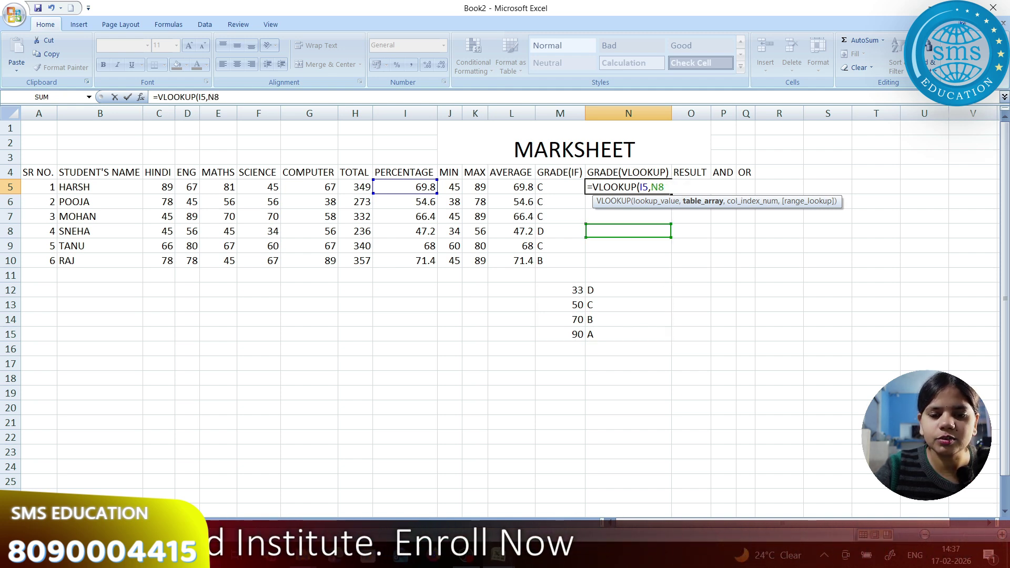
key("BackSpace")
key("BackSpace")
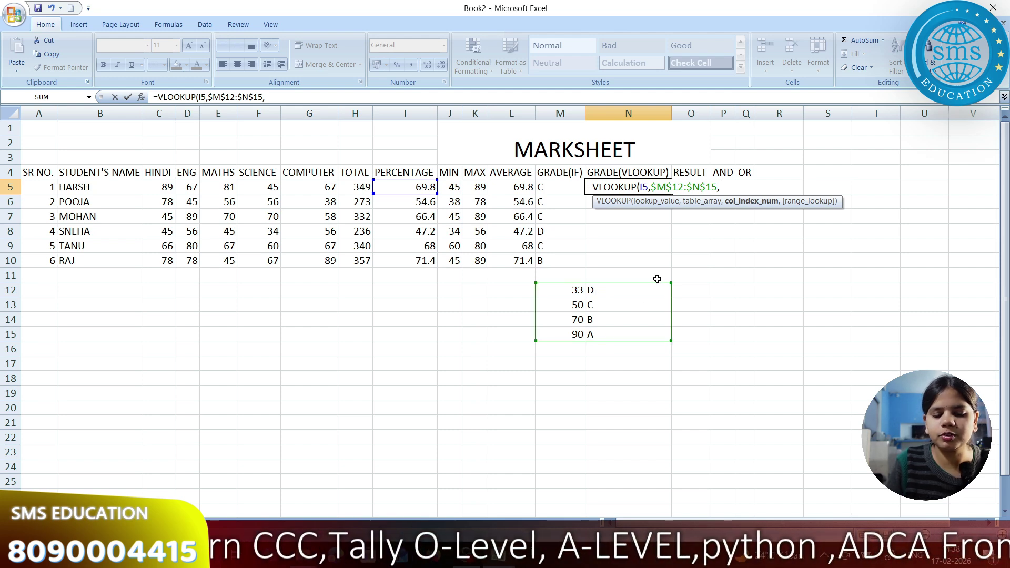
type("2")
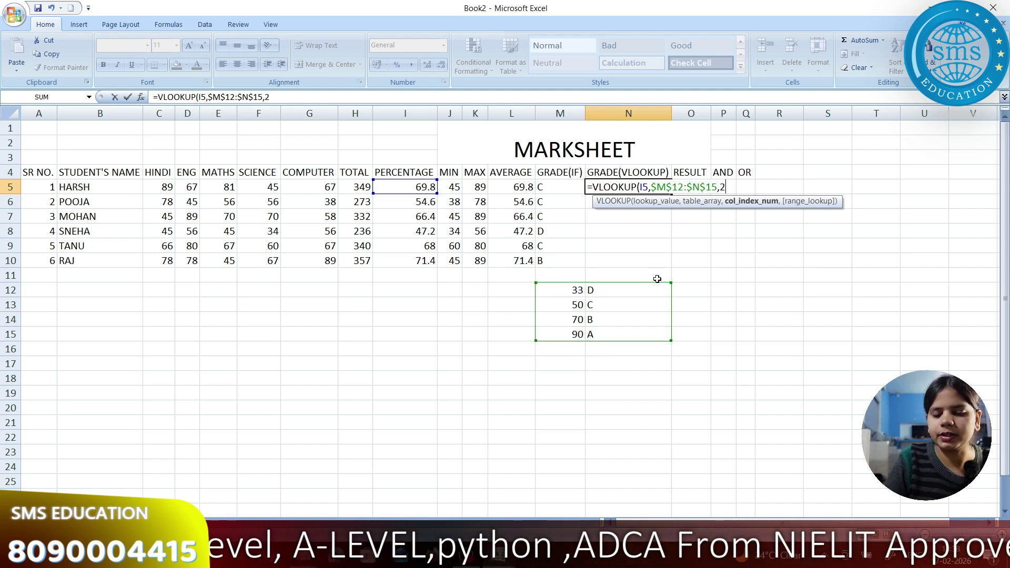
key("Return")
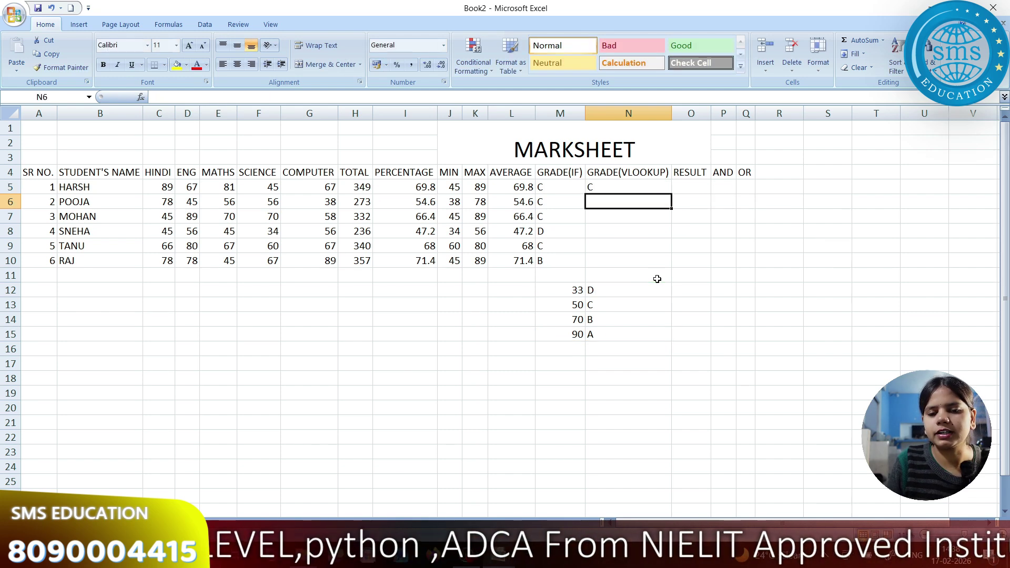
left_click(649, 189)
left_click_drag(671, 194, 666, 263)
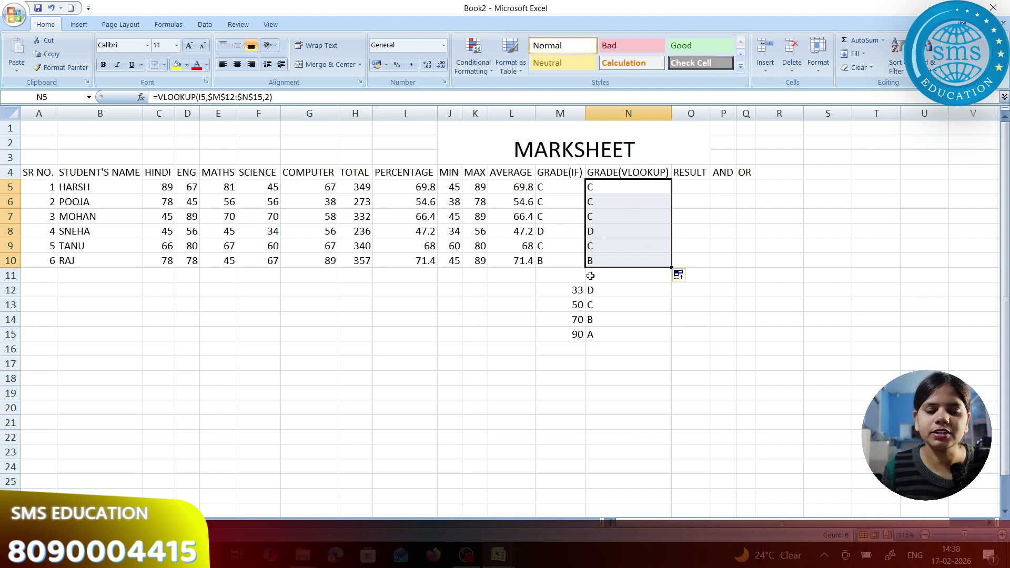
Enter =IF(I5>=33,"PASS","FAIL") in O5 under RESULT and fill it down to O10.
left_click(691, 187)
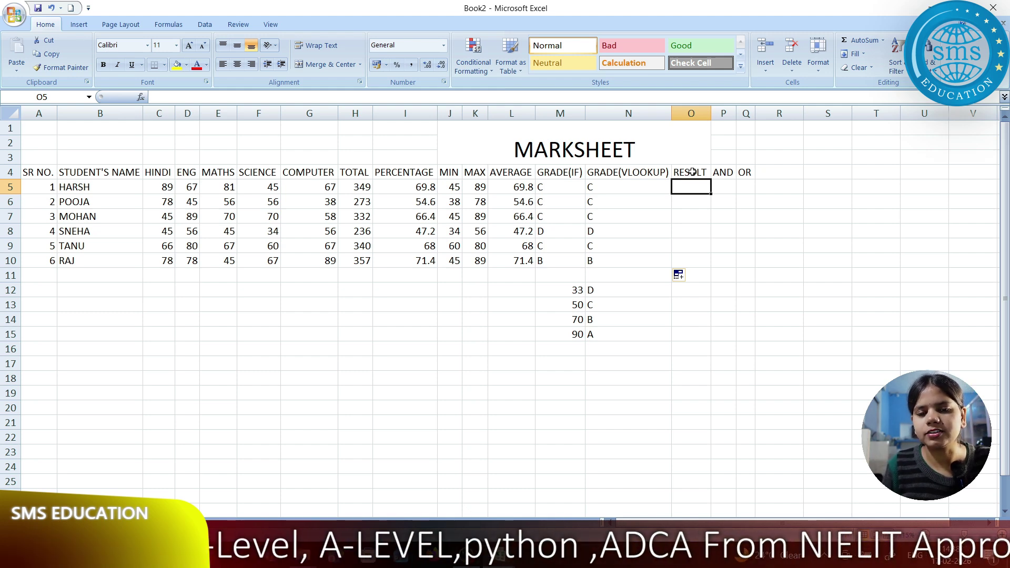
type("=I")
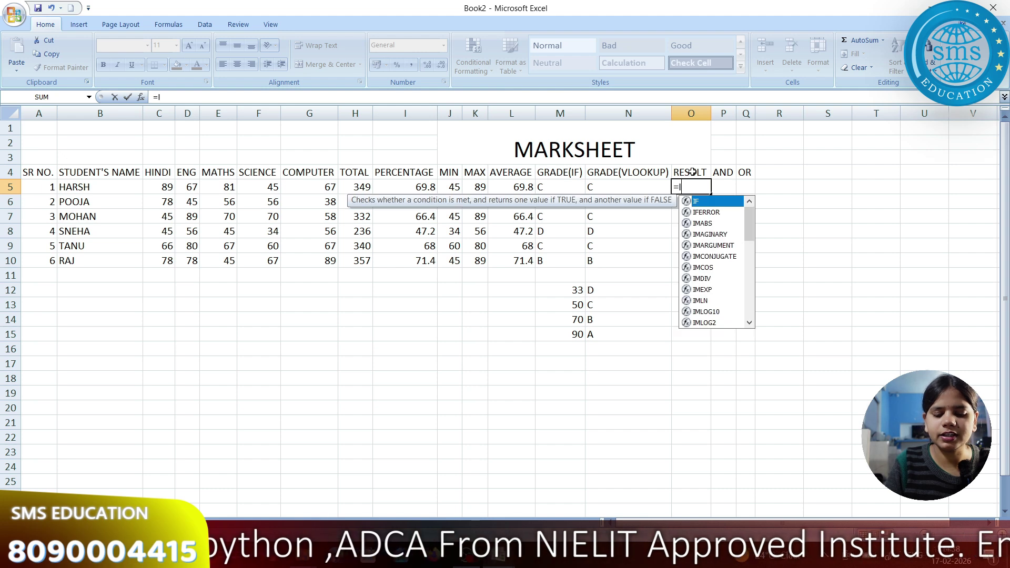
type("F(")
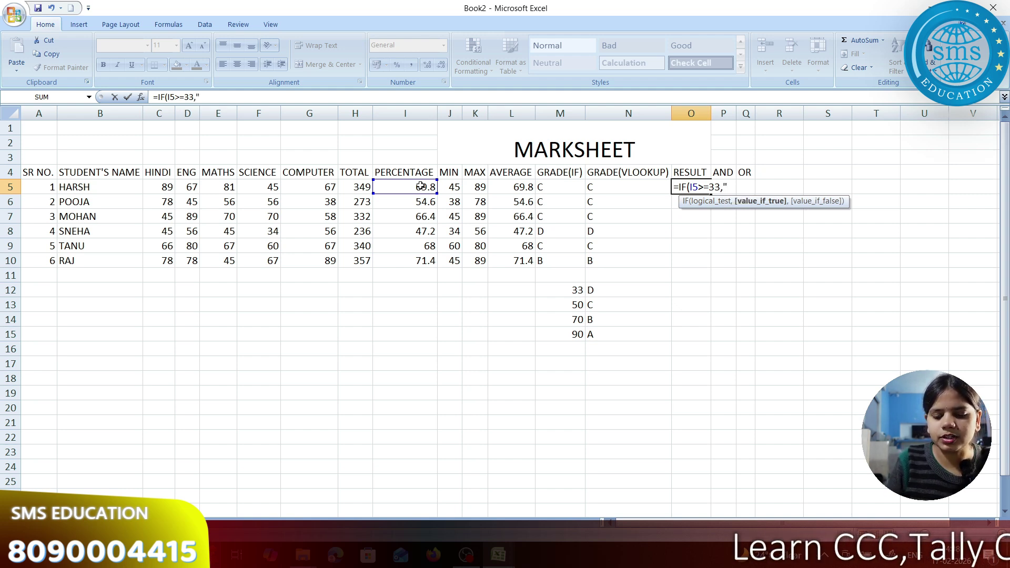
type("PASS\",")
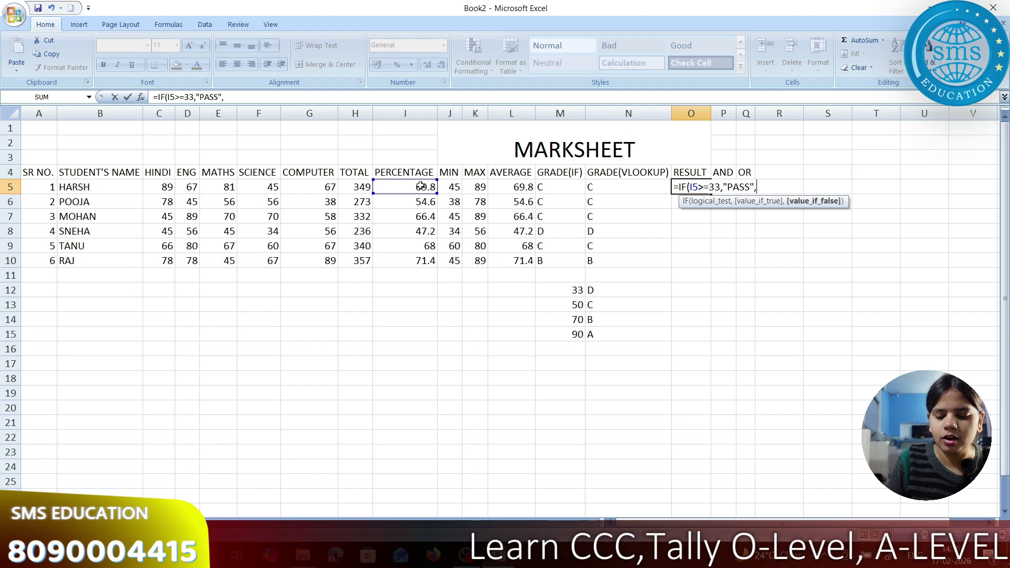
type("\"FA")
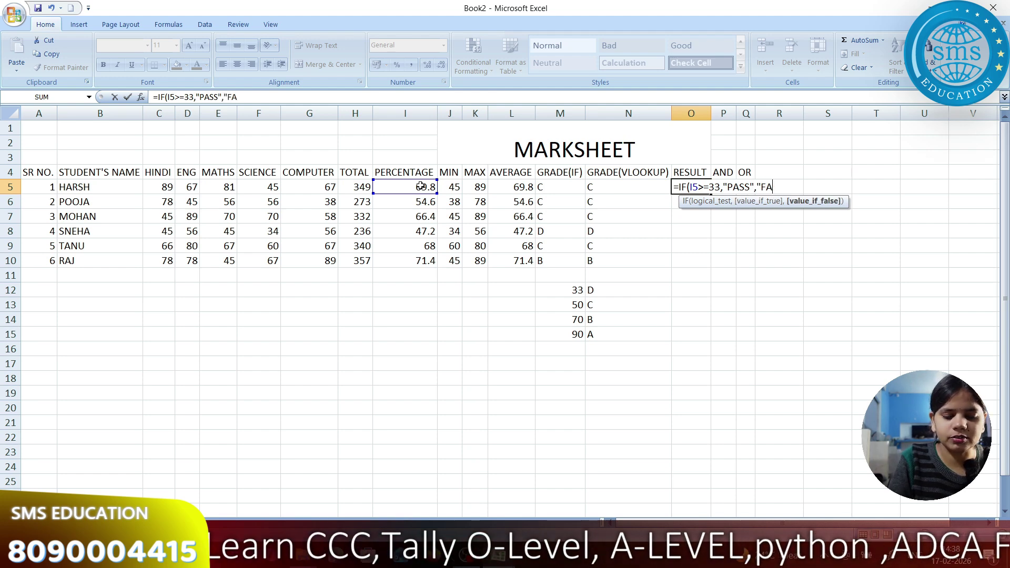
type("IL\")")
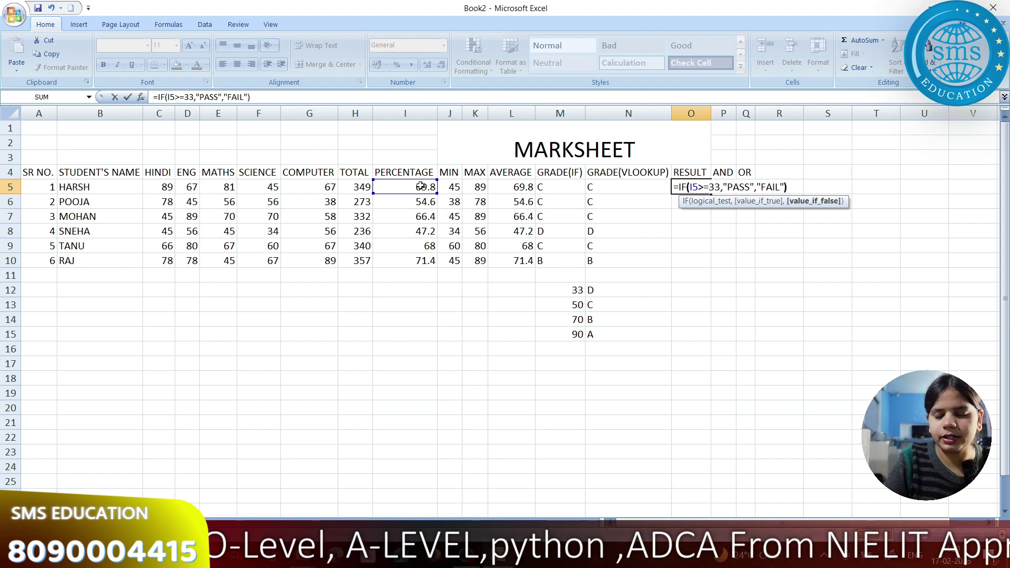
key("Return")
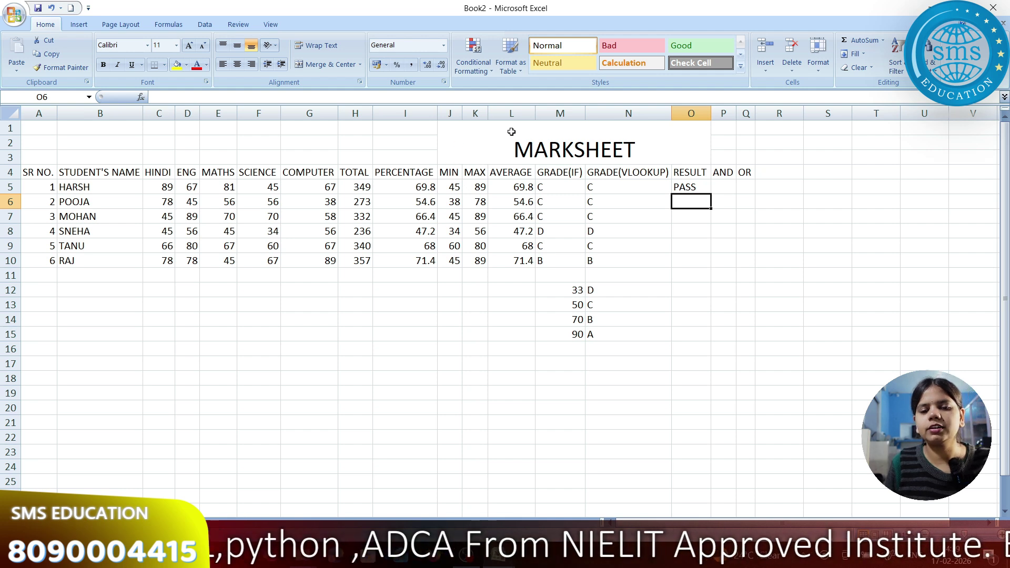
left_click(697, 186)
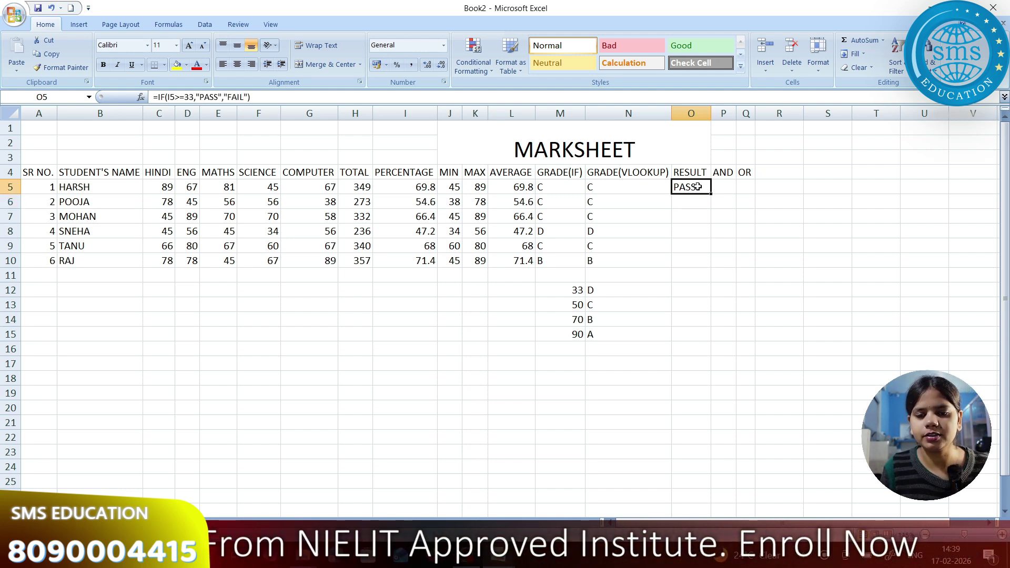
left_click_drag(710, 194, 711, 264)
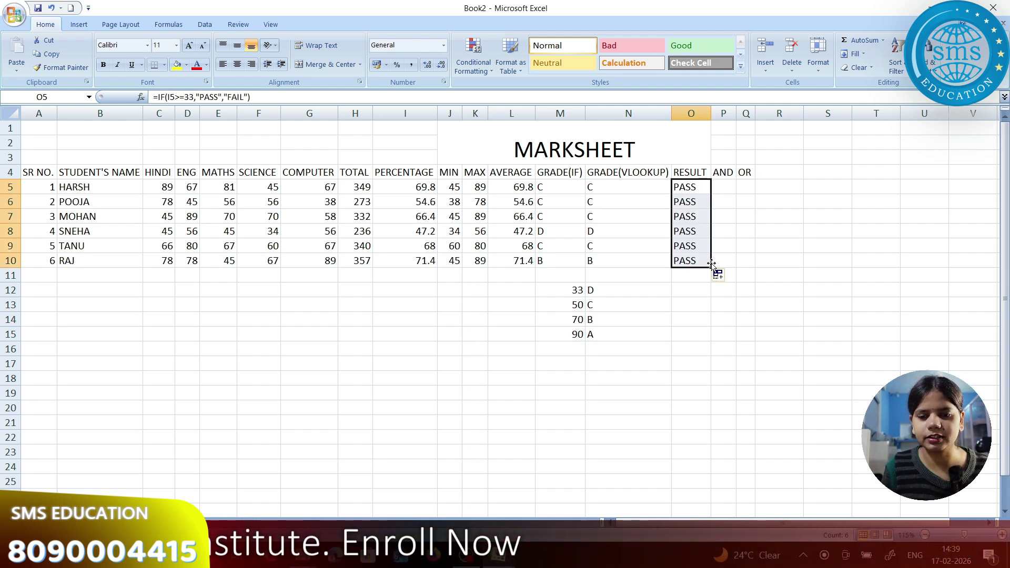
Begin an IF formula in P5 under AND with a nested AND test whose first condition is C5>=33.
left_click(721, 185)
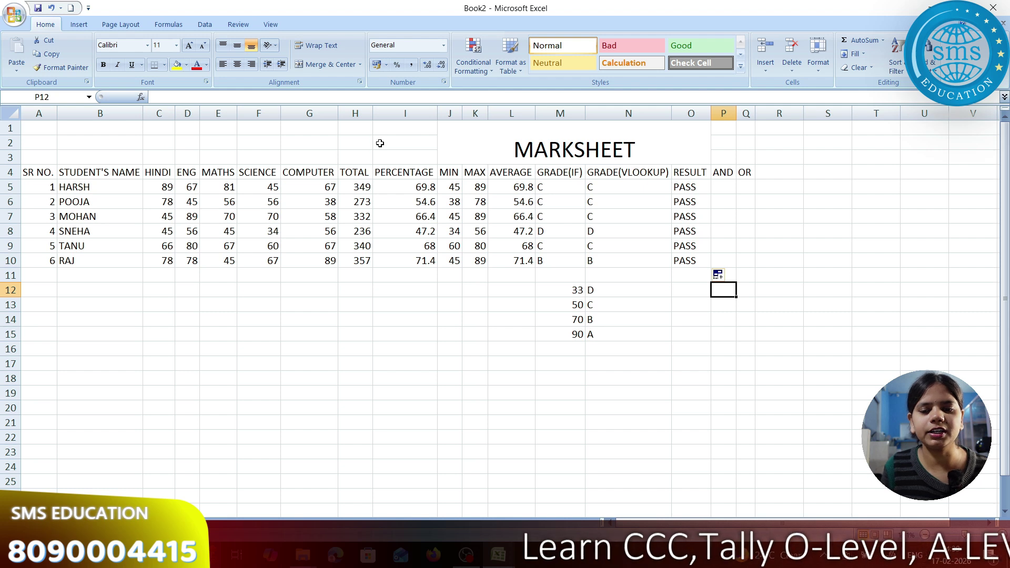
left_click(727, 187)
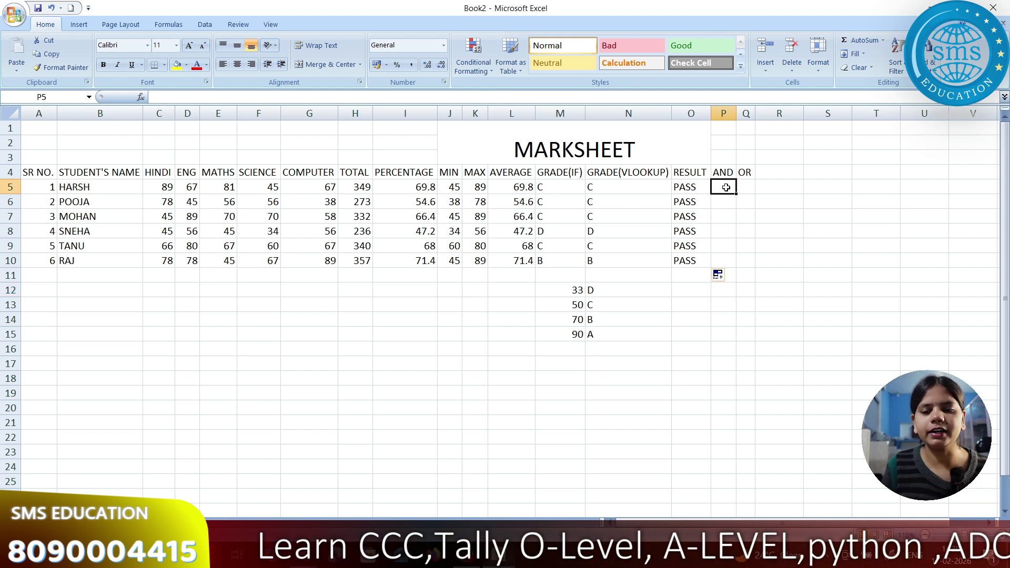
type("=")
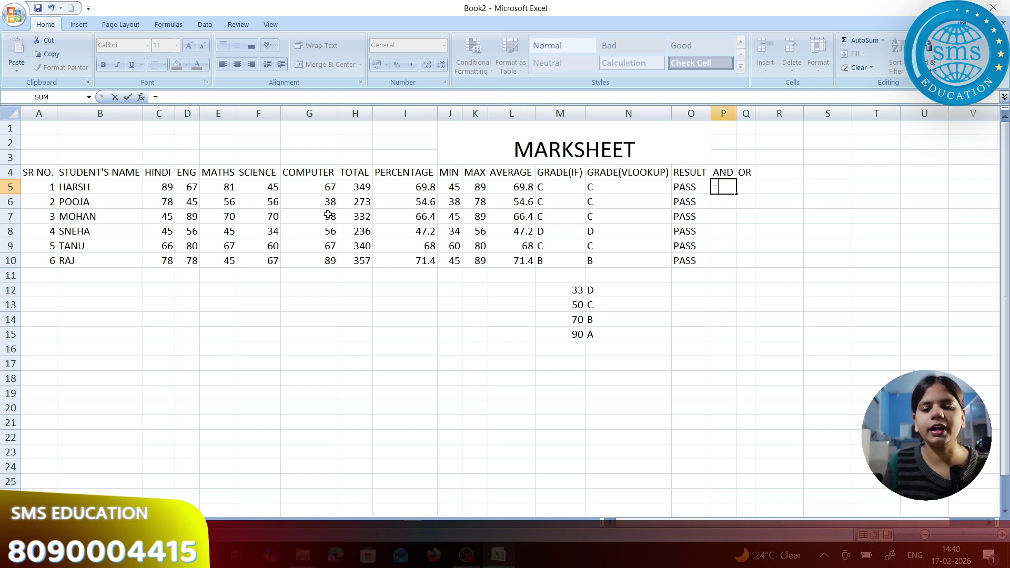
type("IF")
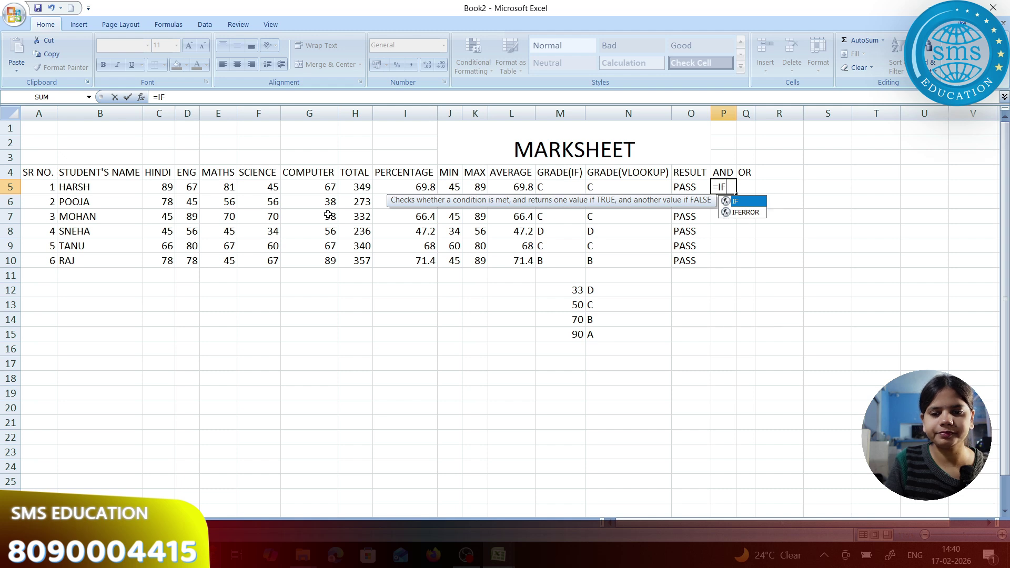
type("(AN")
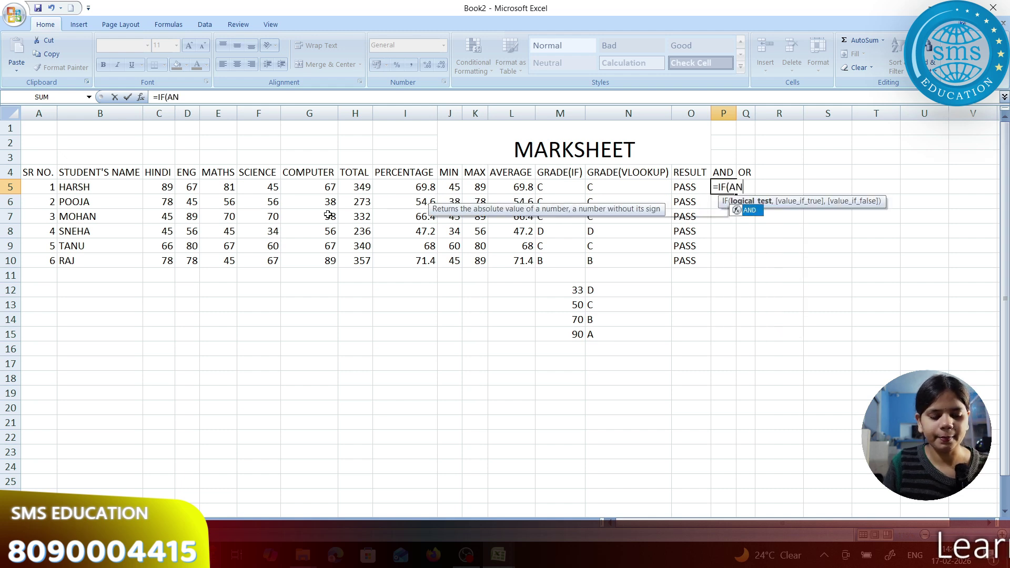
type("D(")
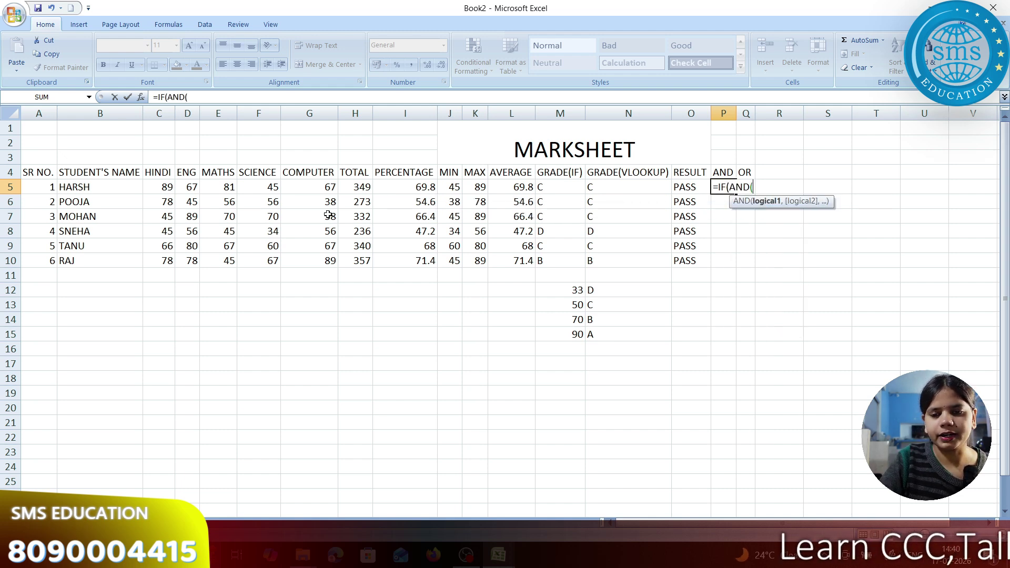
left_click(159, 187)
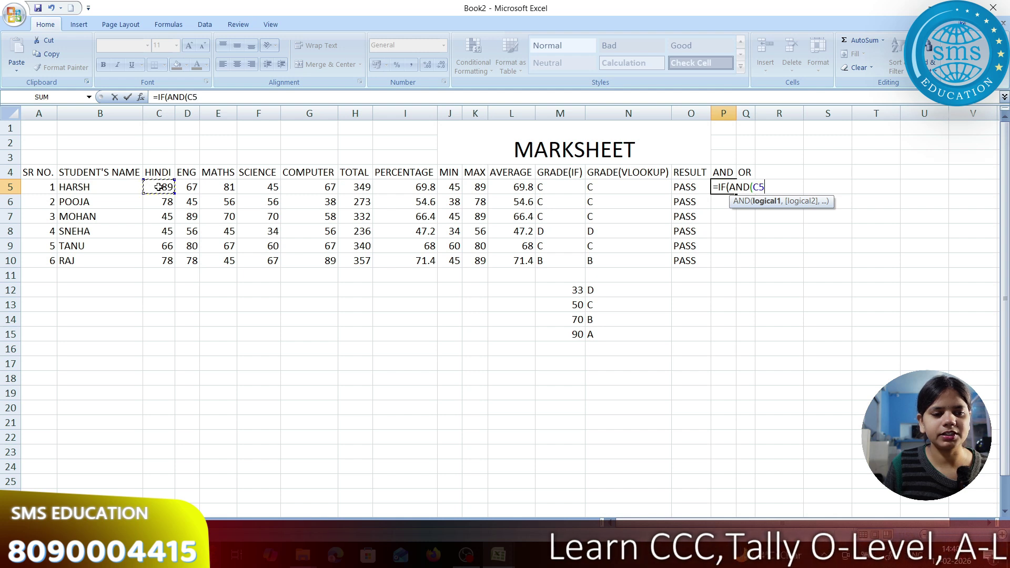
type(">")
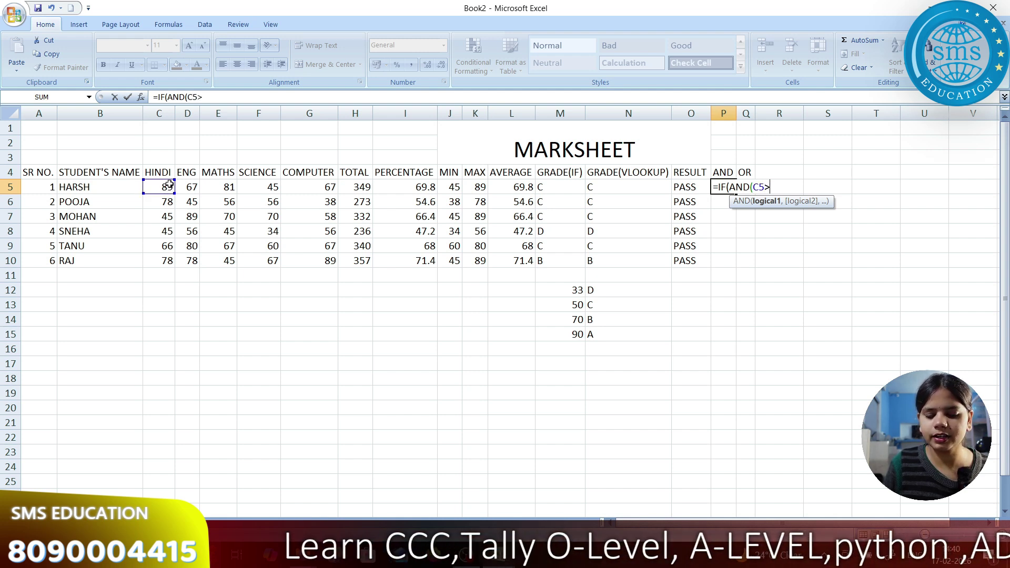
type("=33")
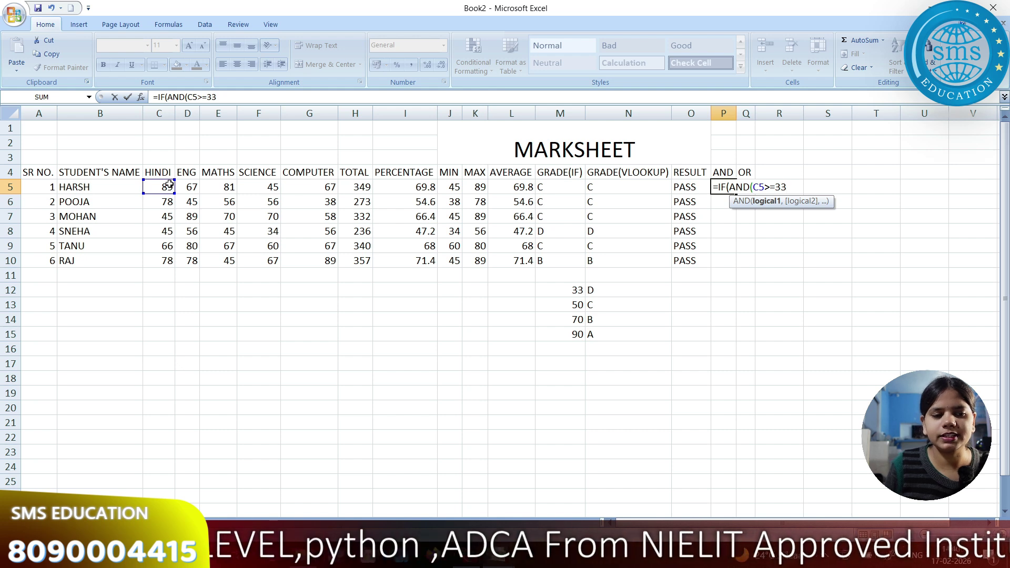
type(",")
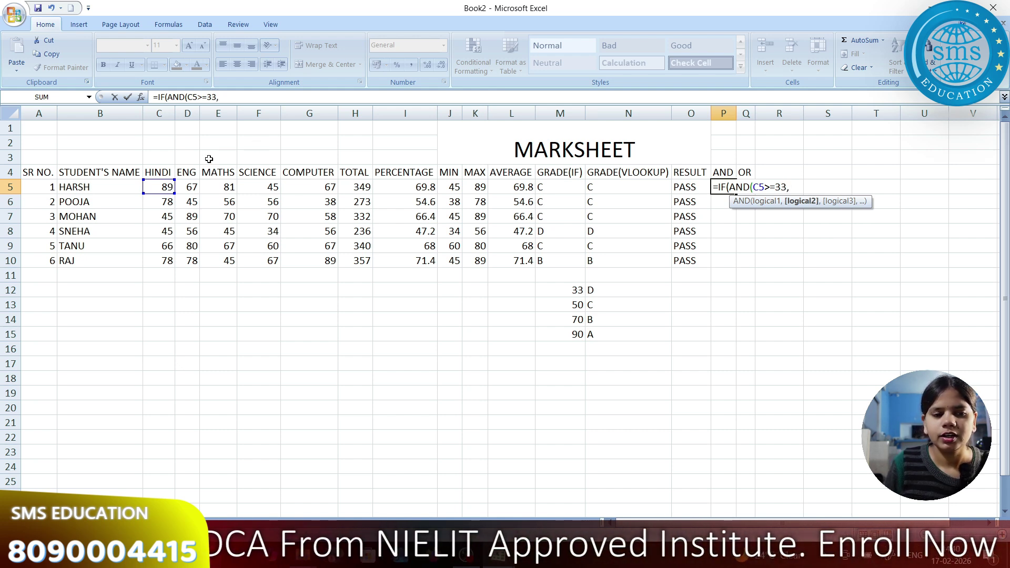
Add the conditions D5>=33, E5>=33, F5>=33 and G5>=33 to the AND test in P5.
left_click(188, 188)
type(">=33,E5")
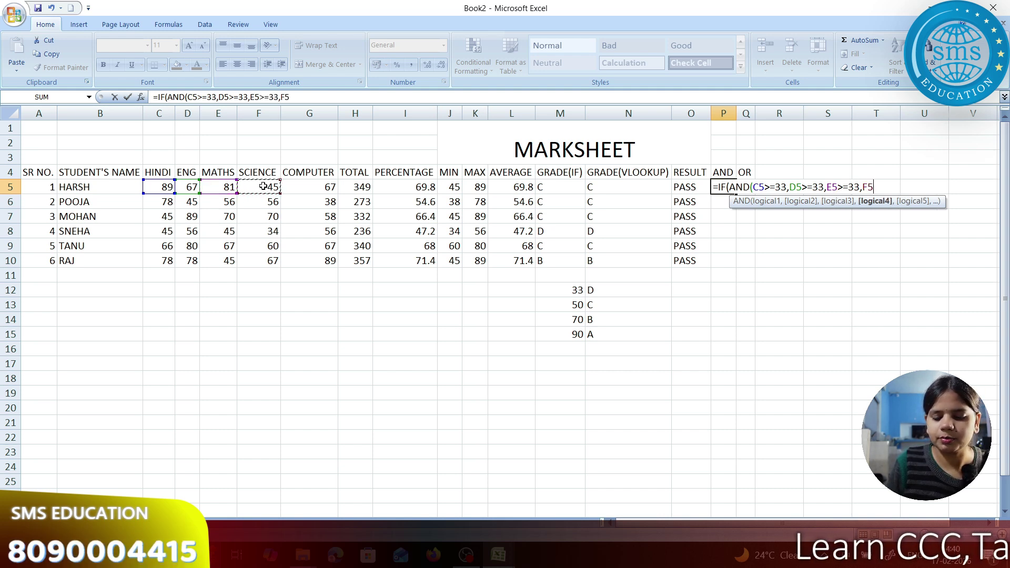
type(">=33,")
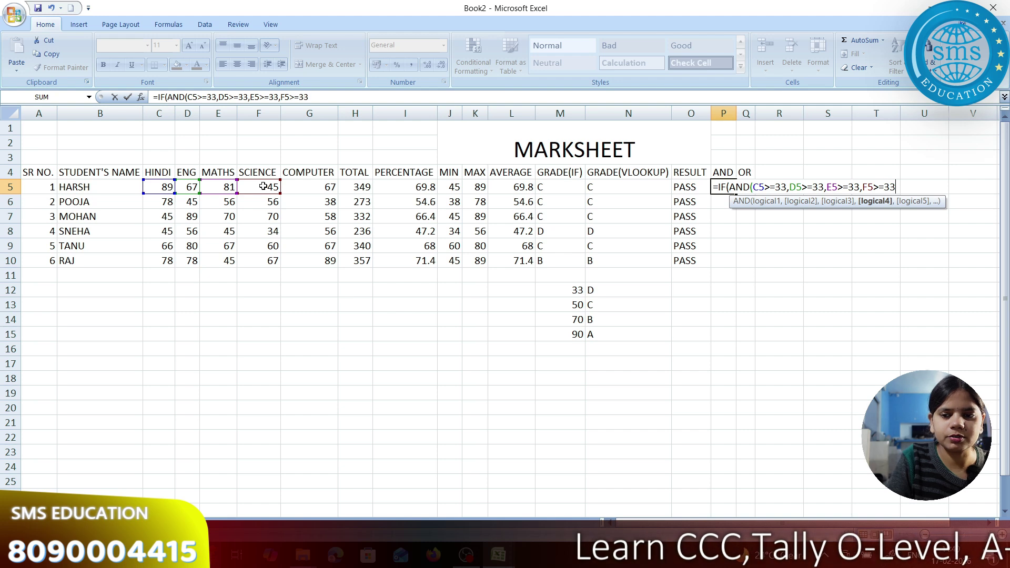
left_click(314, 185)
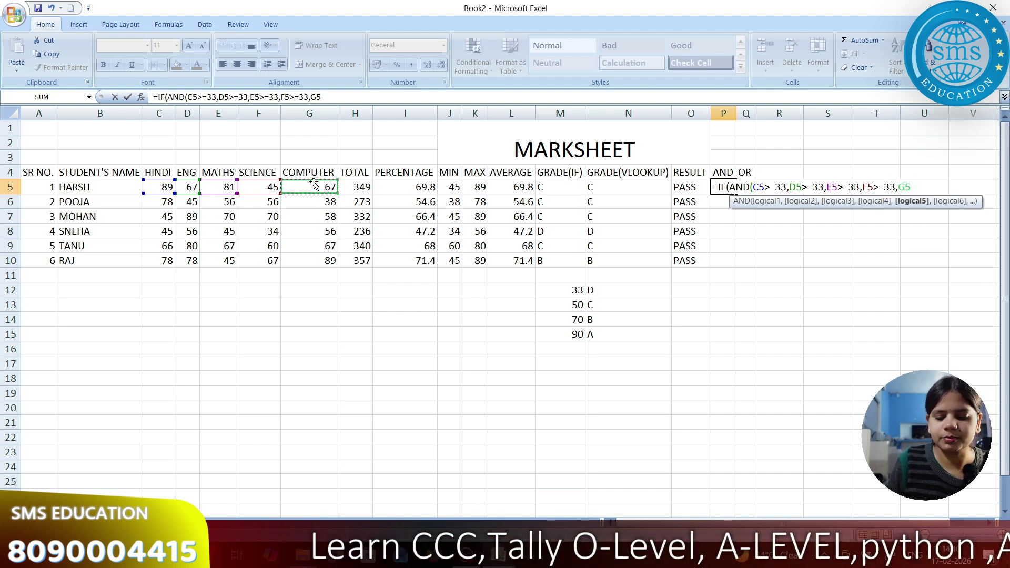
type(">=33")
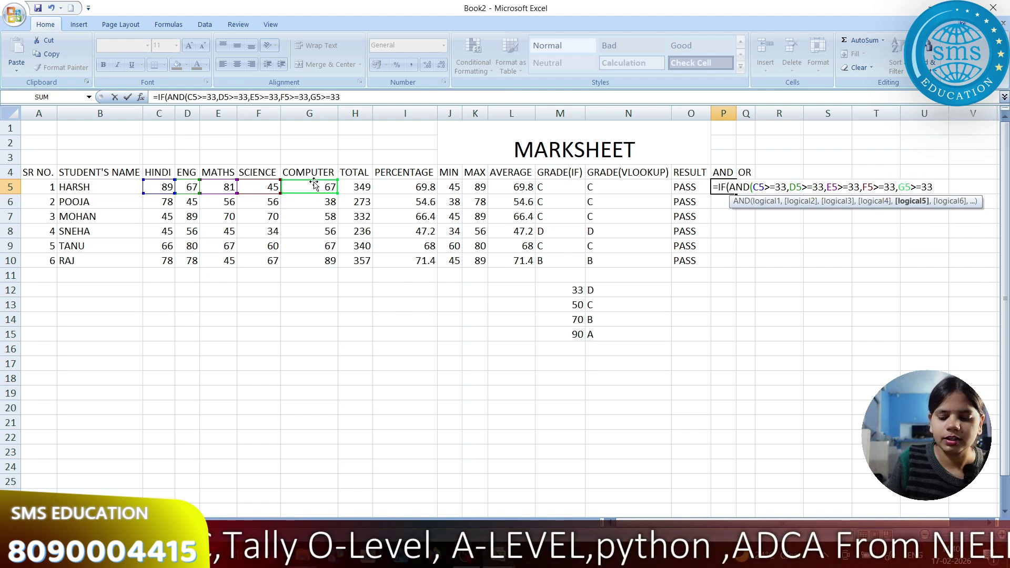
Complete the P5 formula with "PASS" if true and "FAIL" if false, and fill it down to P10.
type("),\"")
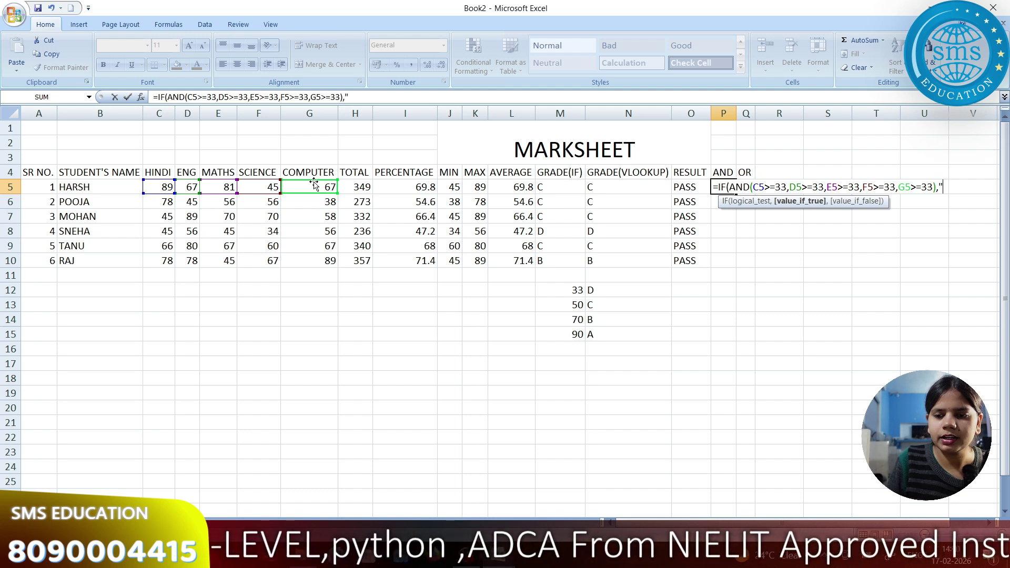
type("PASS\"")
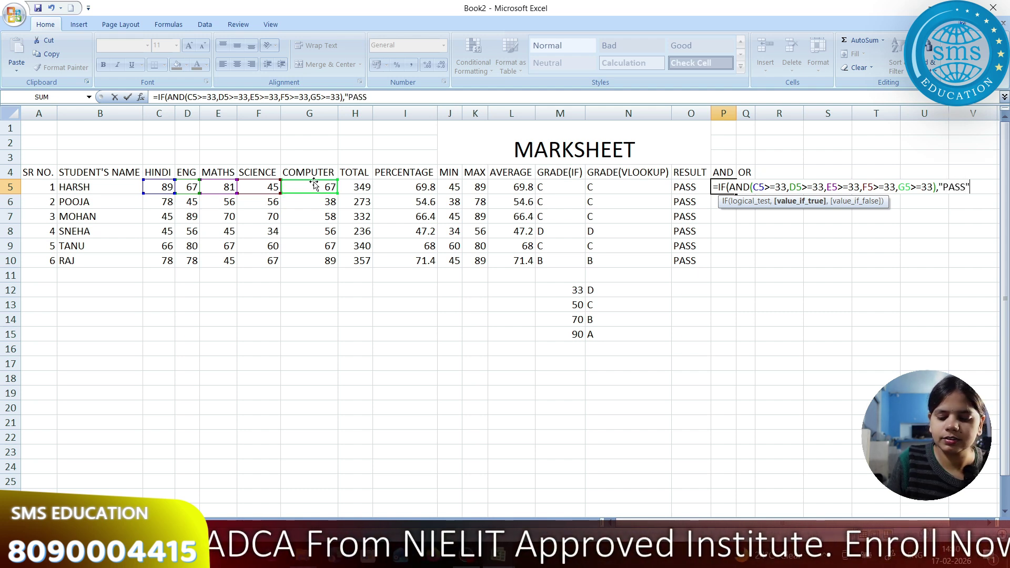
type(",\"FAI")
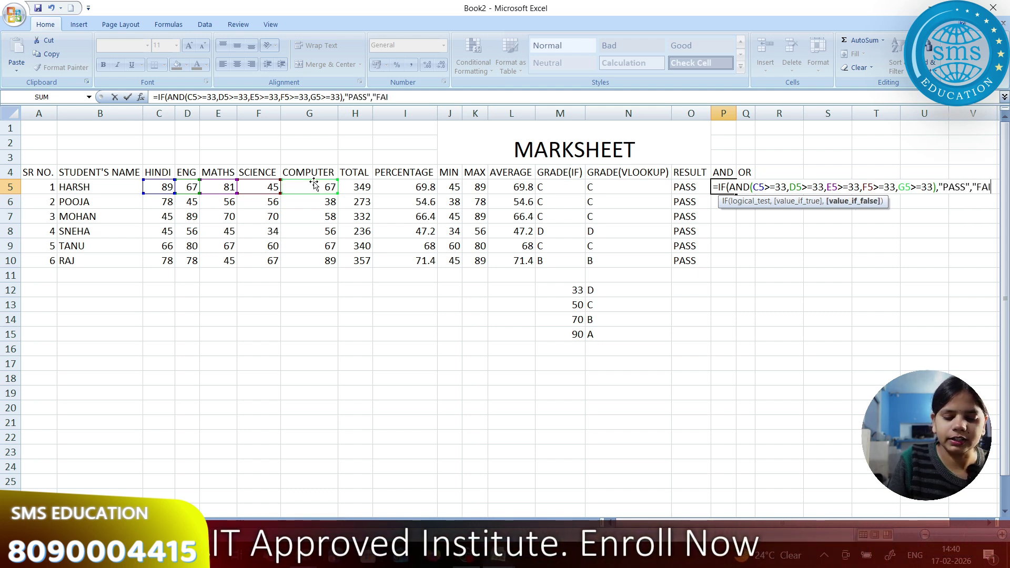
type("L\")")
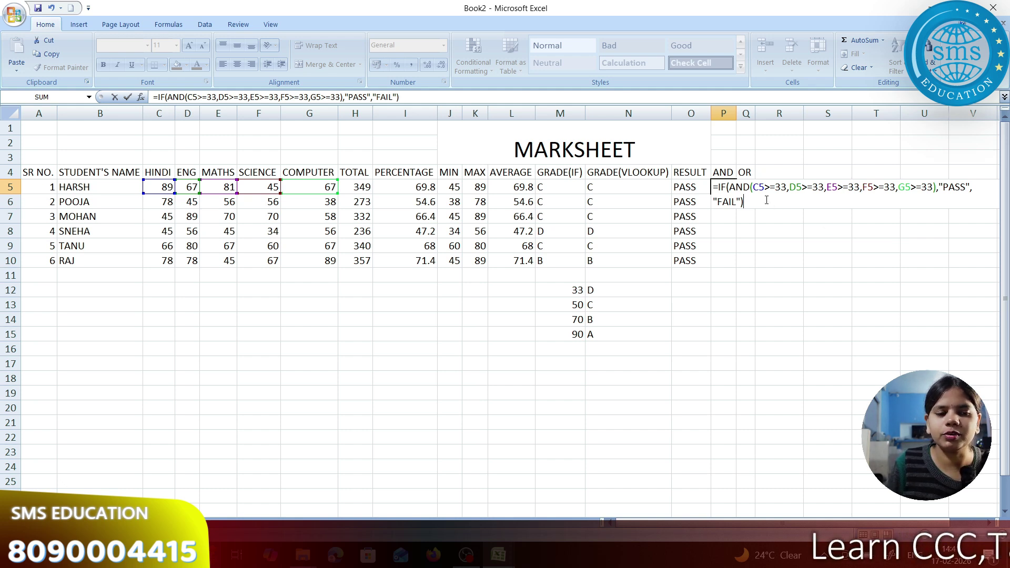
key("Return")
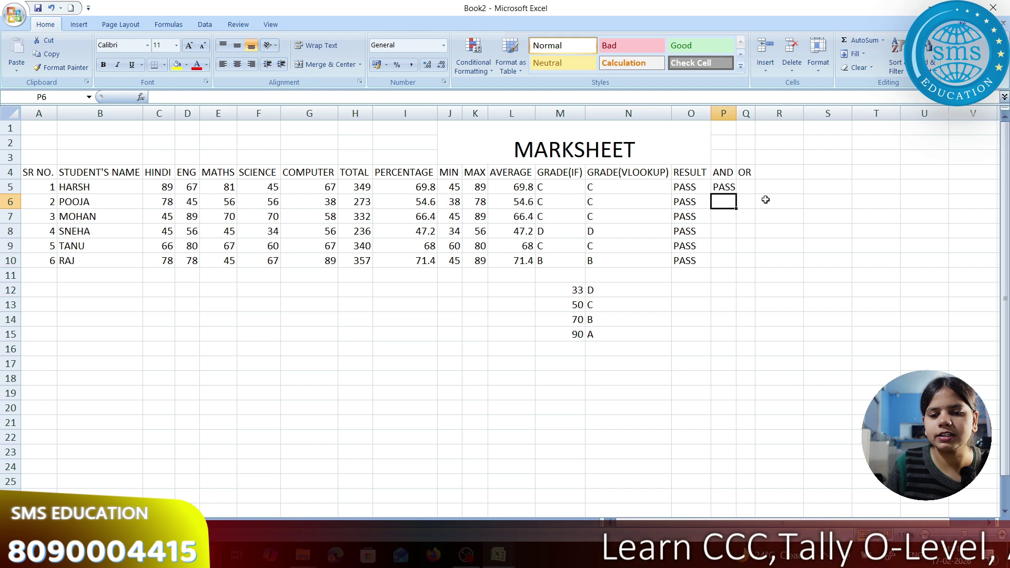
left_click(724, 186)
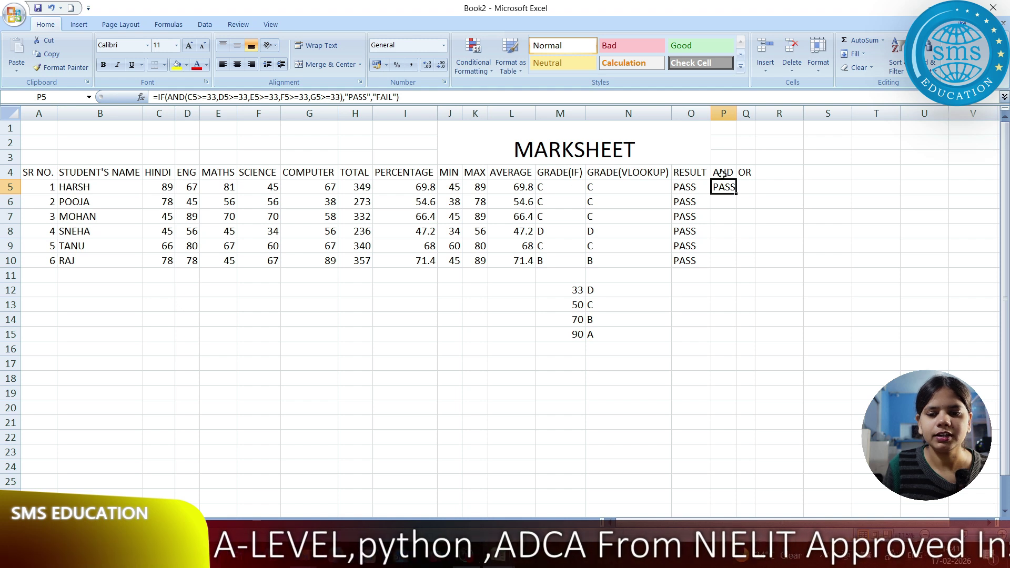
left_click_drag(738, 194, 738, 264)
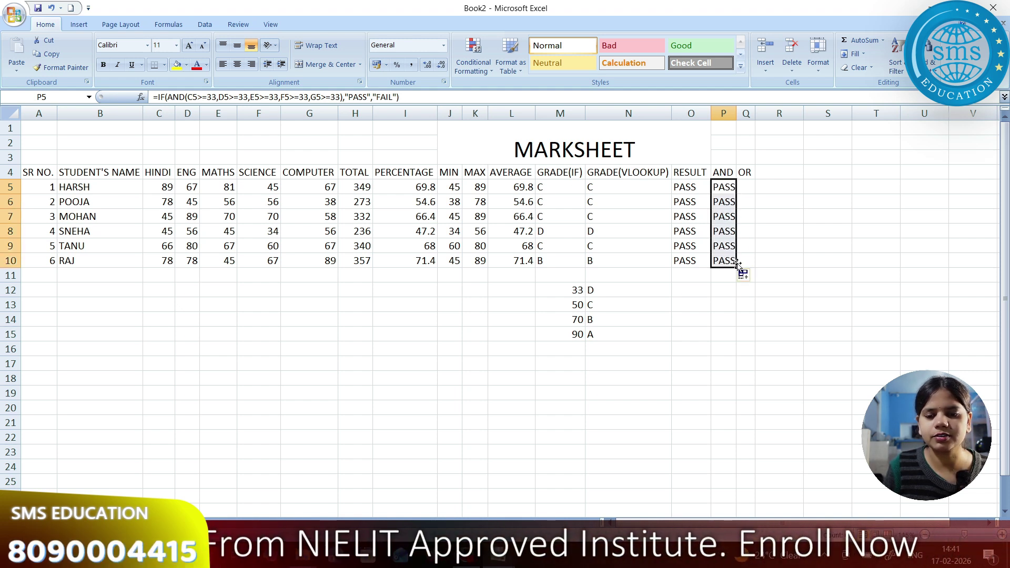
Begin an IF formula in Q5 under OR with a nested OR test for C5>=33, D5>=33 and E5>=33.
left_click(746, 187)
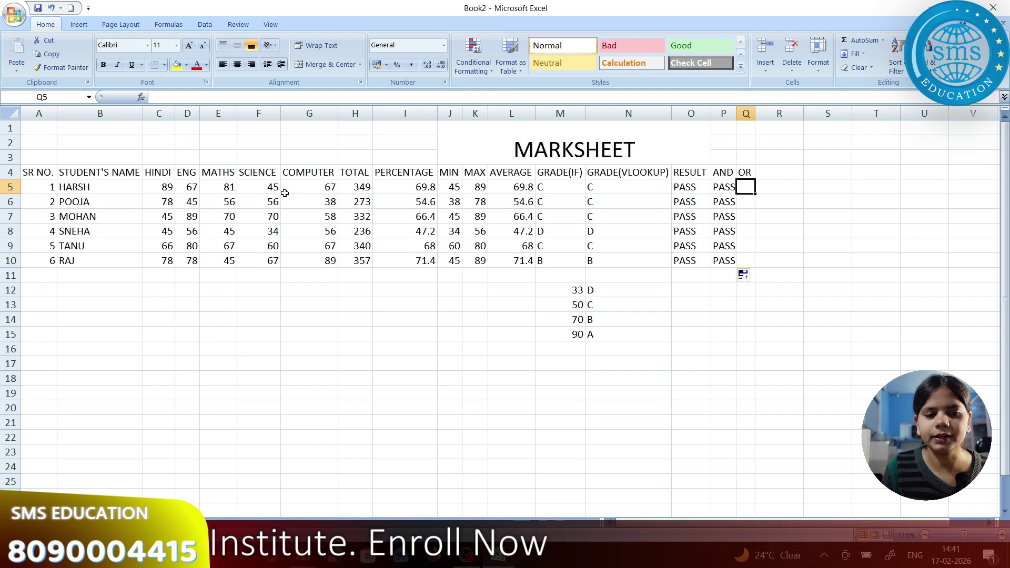
type("=IF")
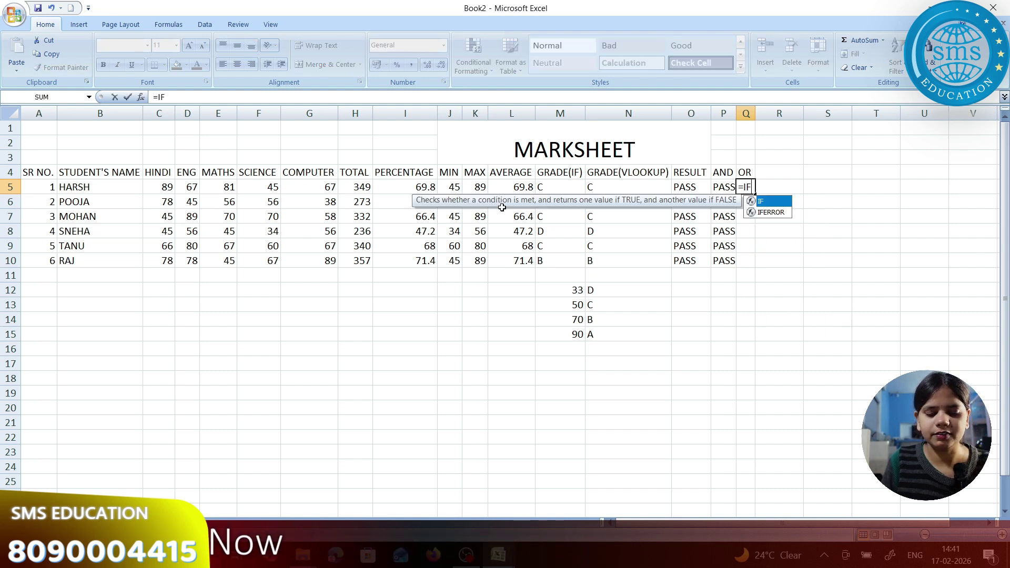
type("(OR(")
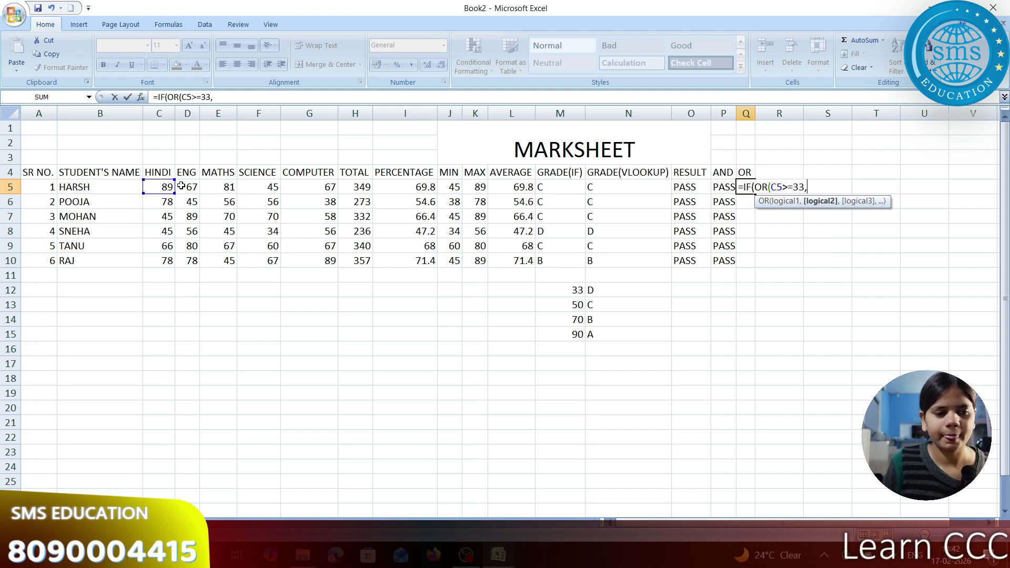
type("33,")
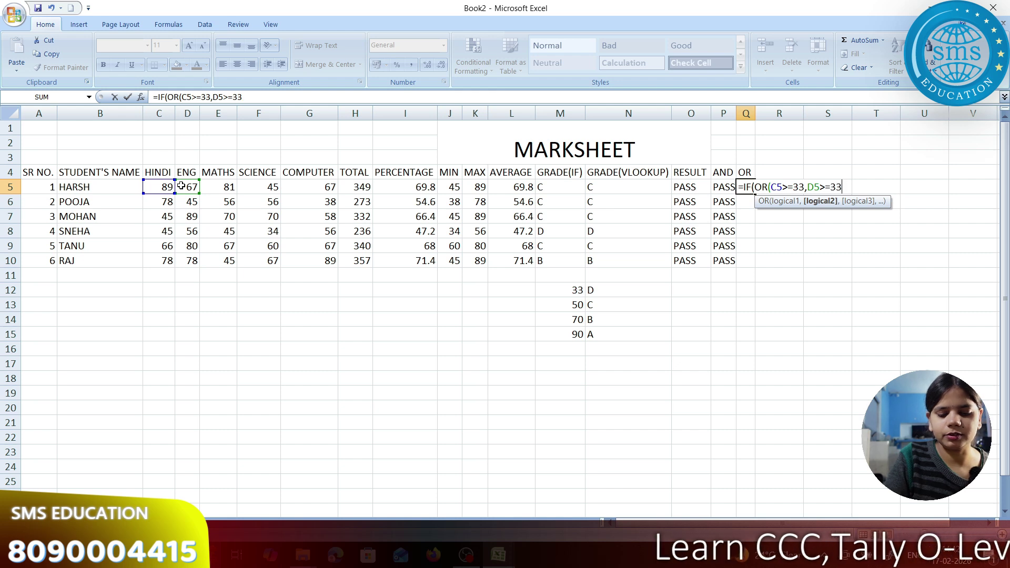
left_click(230, 190)
type(">=33")
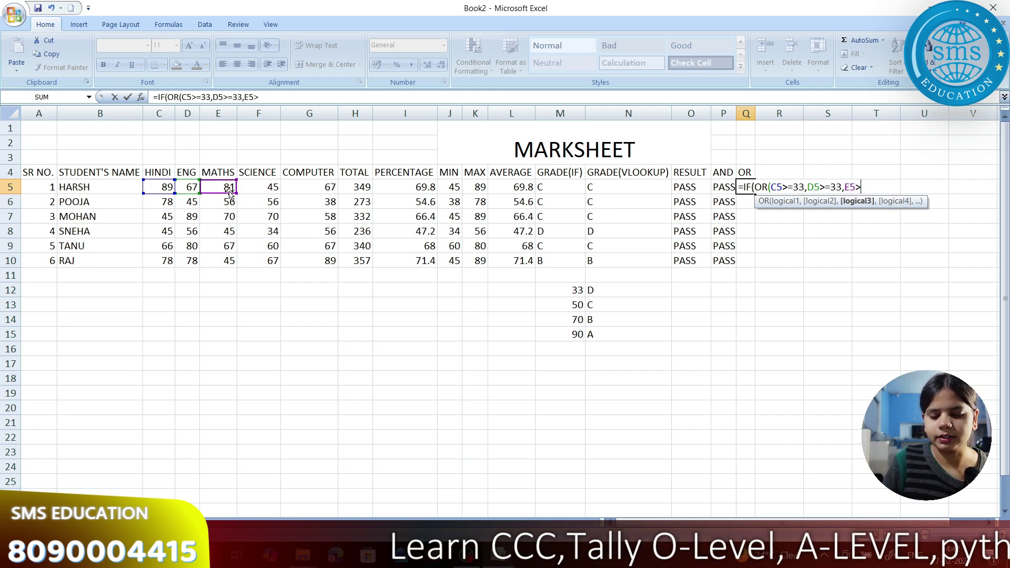
type(",")
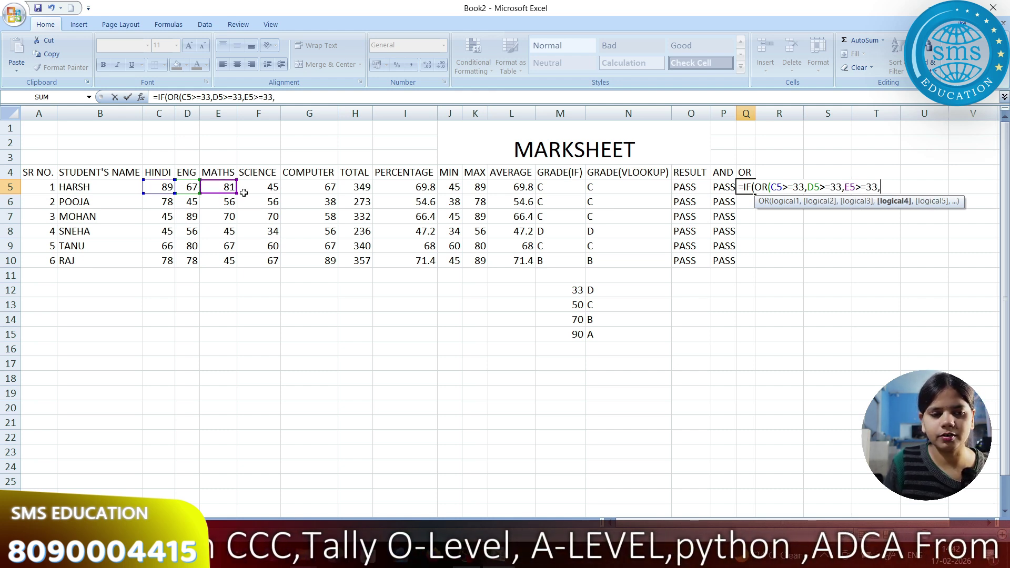
Add the conditions F5>=33 and G5>=33 to the OR test in Q5.
left_click(266, 188)
type(">=33,")
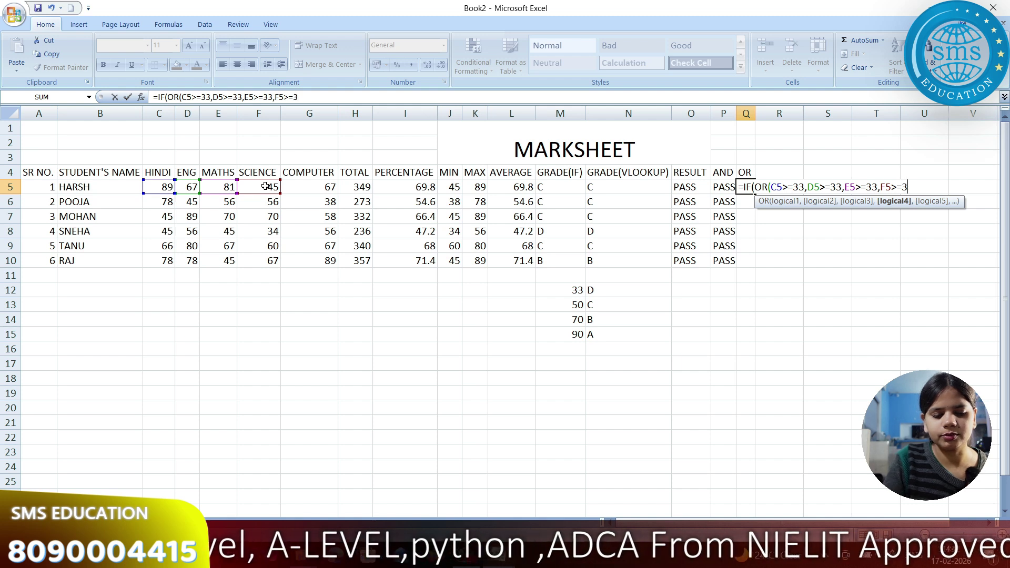
left_click(304, 183)
type(">=")
type("33")
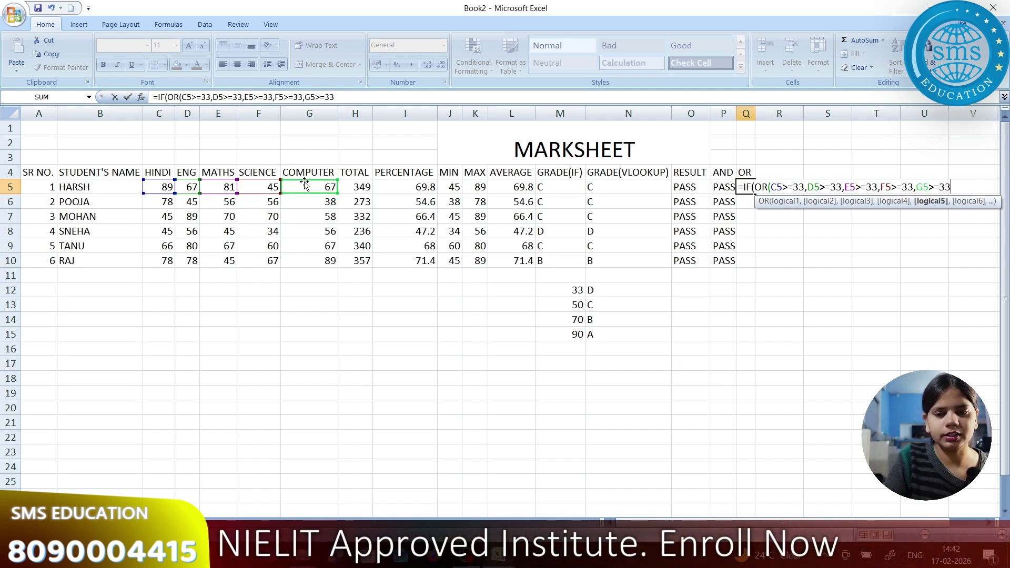
Complete the Q5 formula with "PASS" and "FAIL", fill it down to Q10, and autofit column Q.
type("),\"PASS")
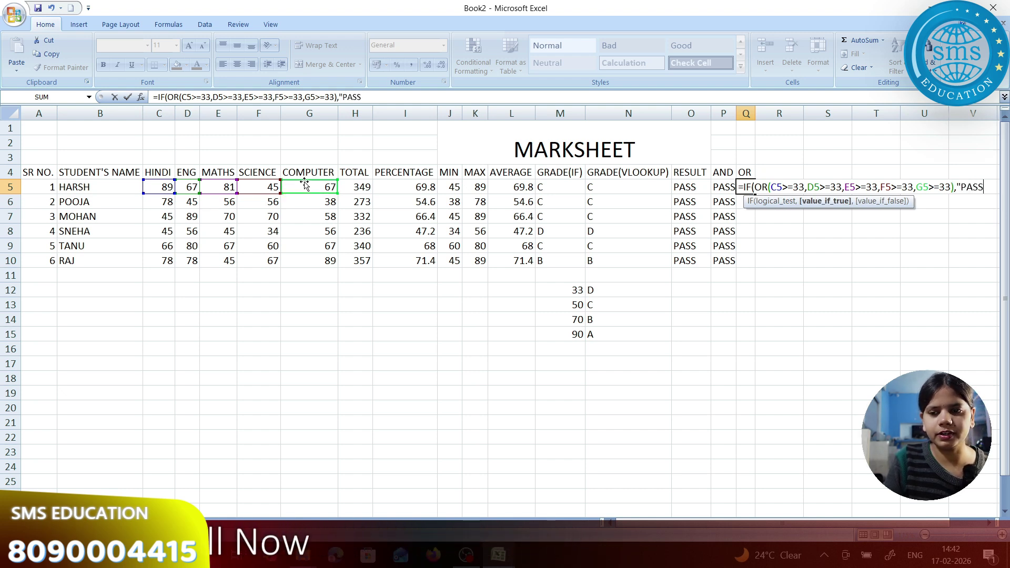
type("\",\"F")
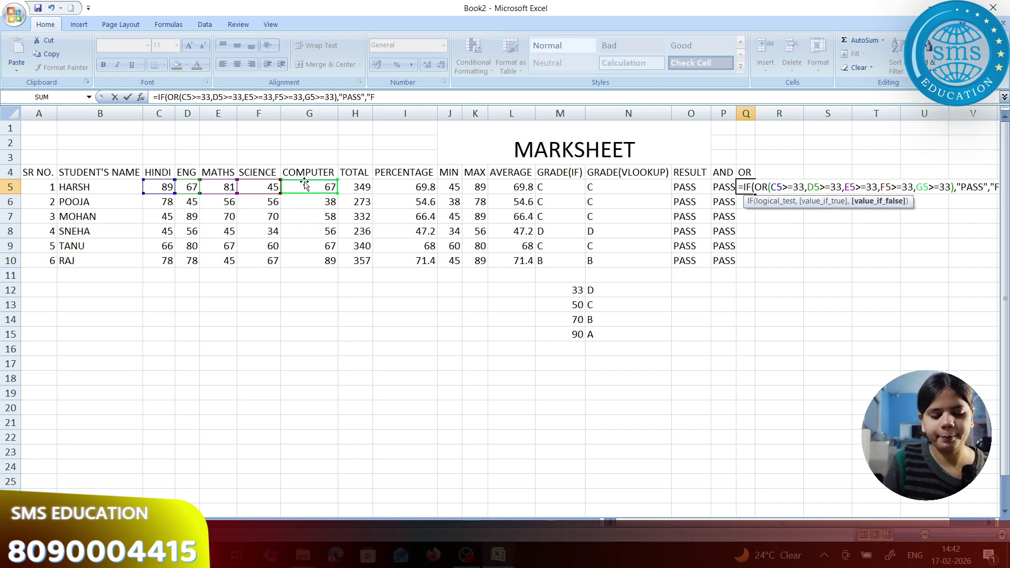
type("AIL\")")
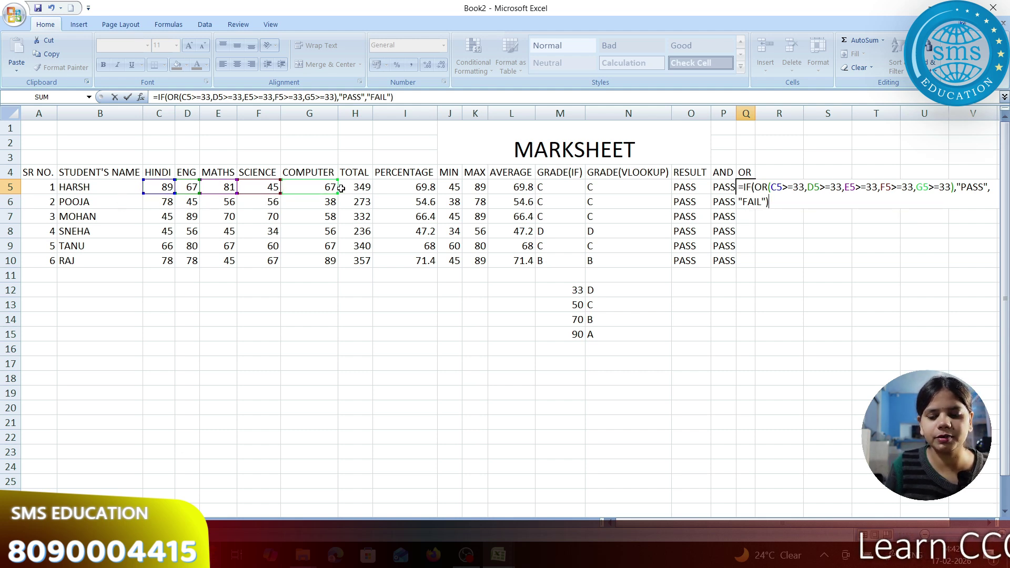
key("Return")
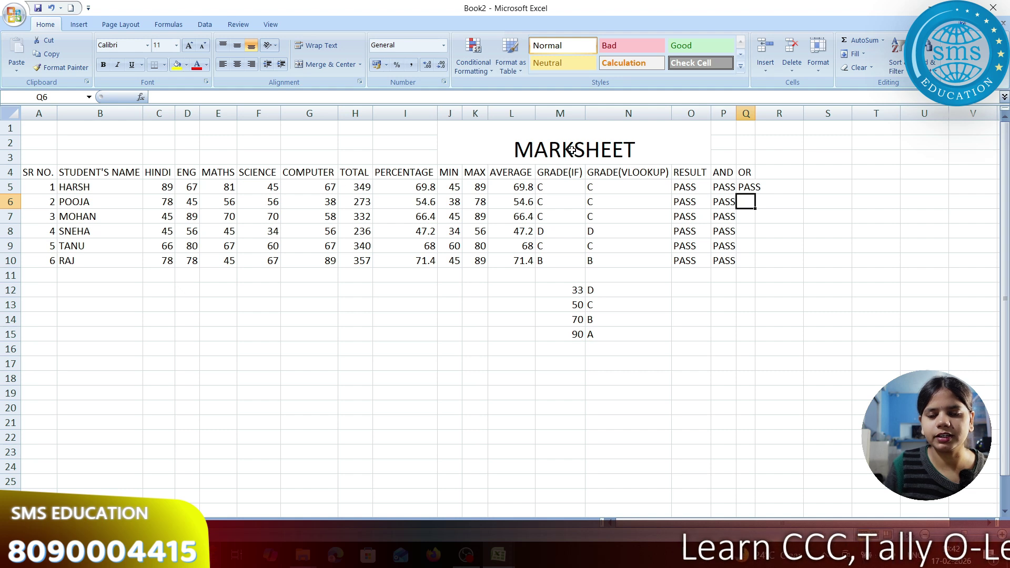
left_click(745, 190)
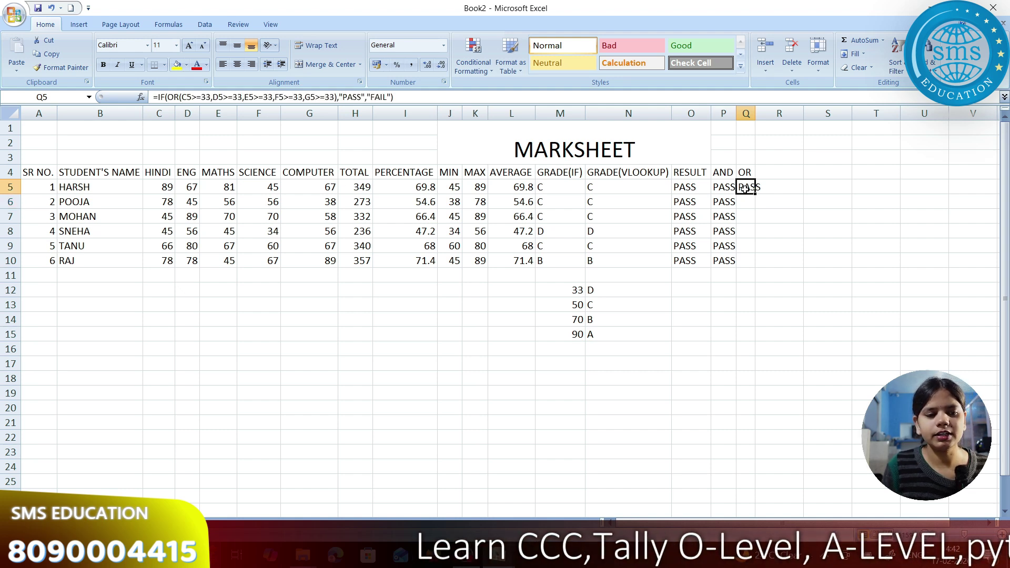
left_click_drag(756, 194, 755, 266)
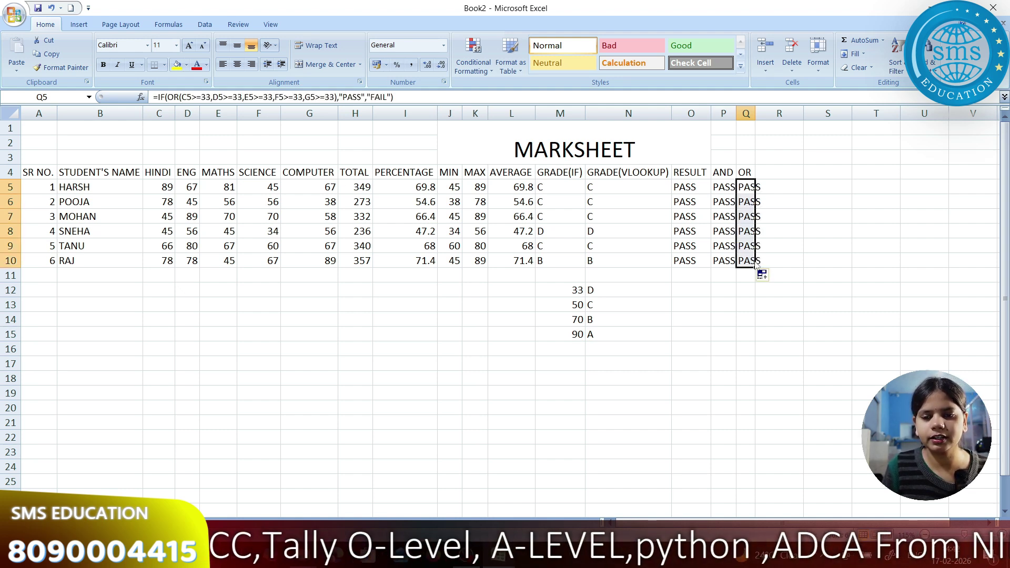
double_click(756, 114)
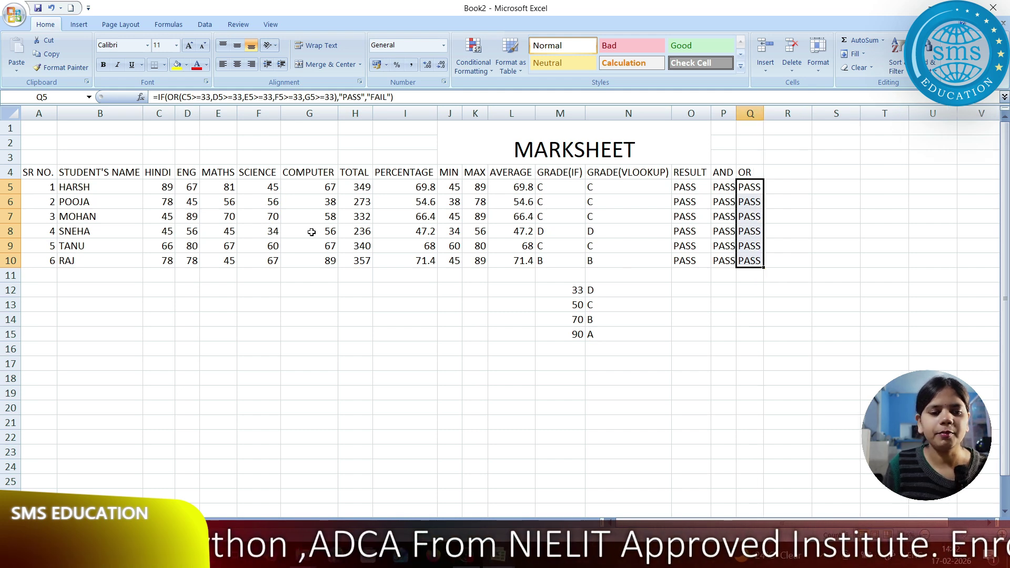
Change the MATHS mark in E10 to 32 to test the AND and OR formulas.
left_click(214, 261)
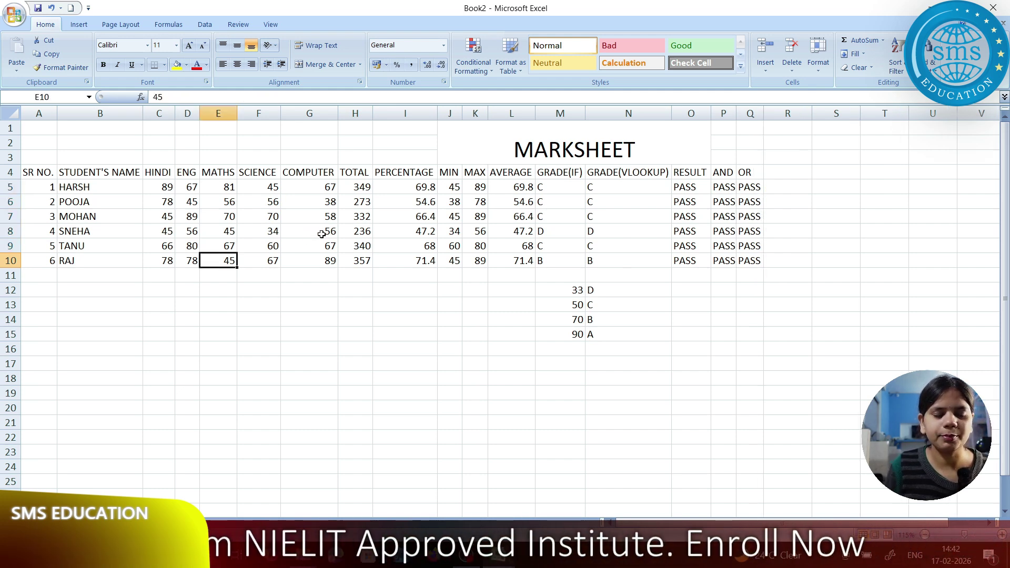
type("32")
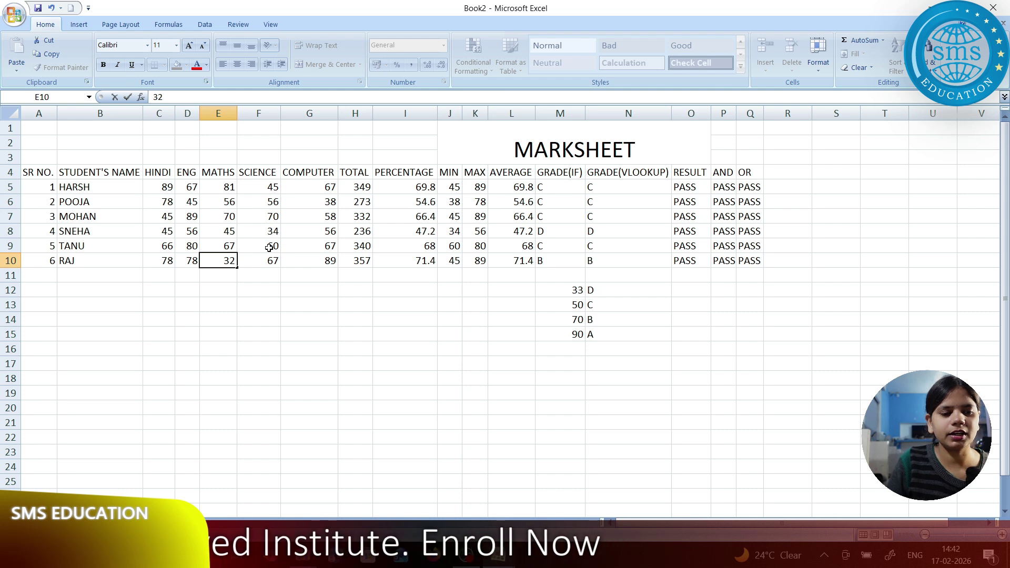
left_click(270, 247)
key("Return")
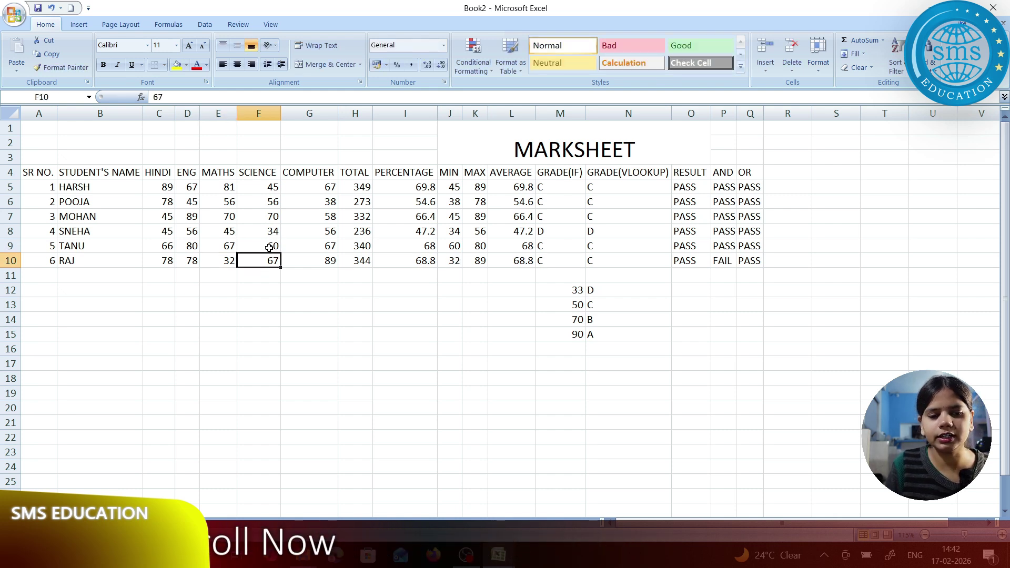